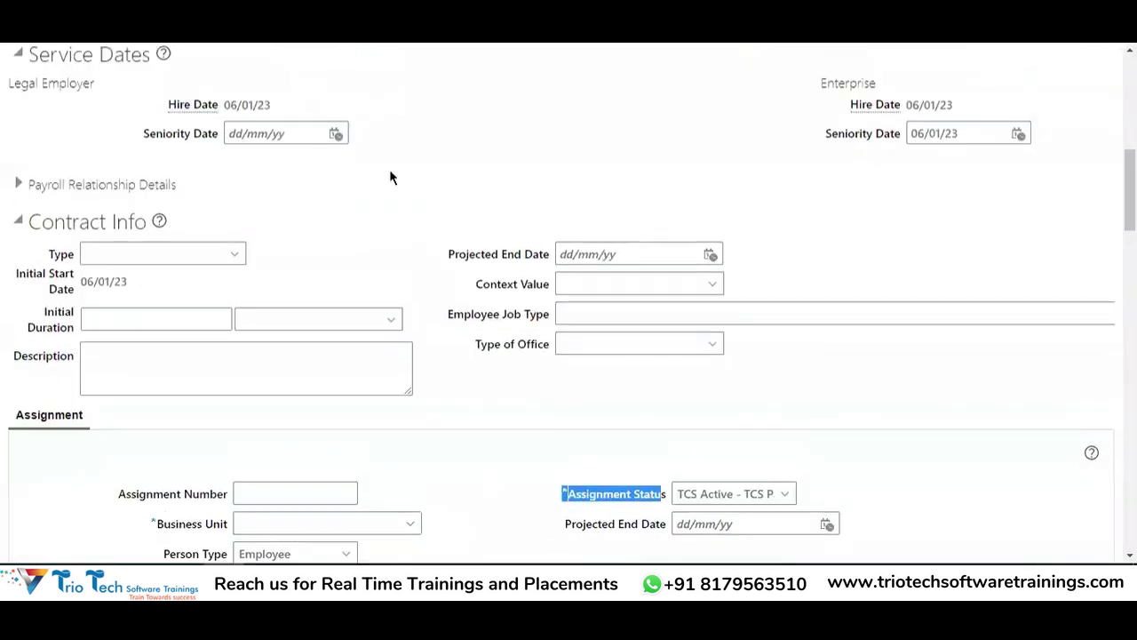
Cancel the in-progress employee hire from the Employment Information page and discard its unsaved changes.
scroll(389, 169, "up", 10)
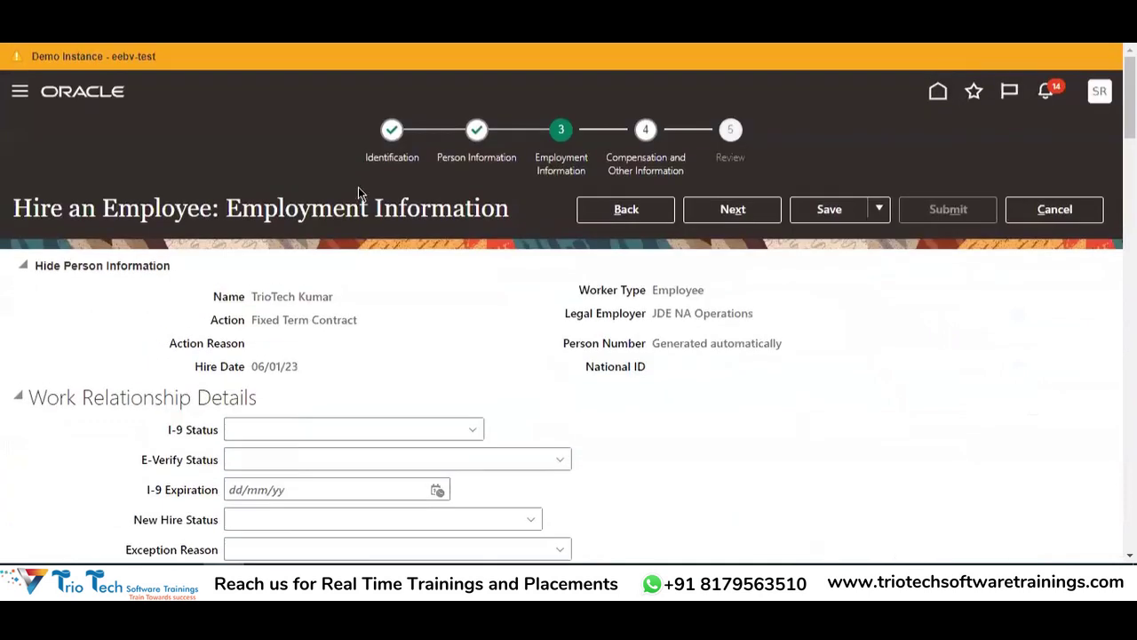
left_click(627, 211)
scroll(906, 317, "up", 10)
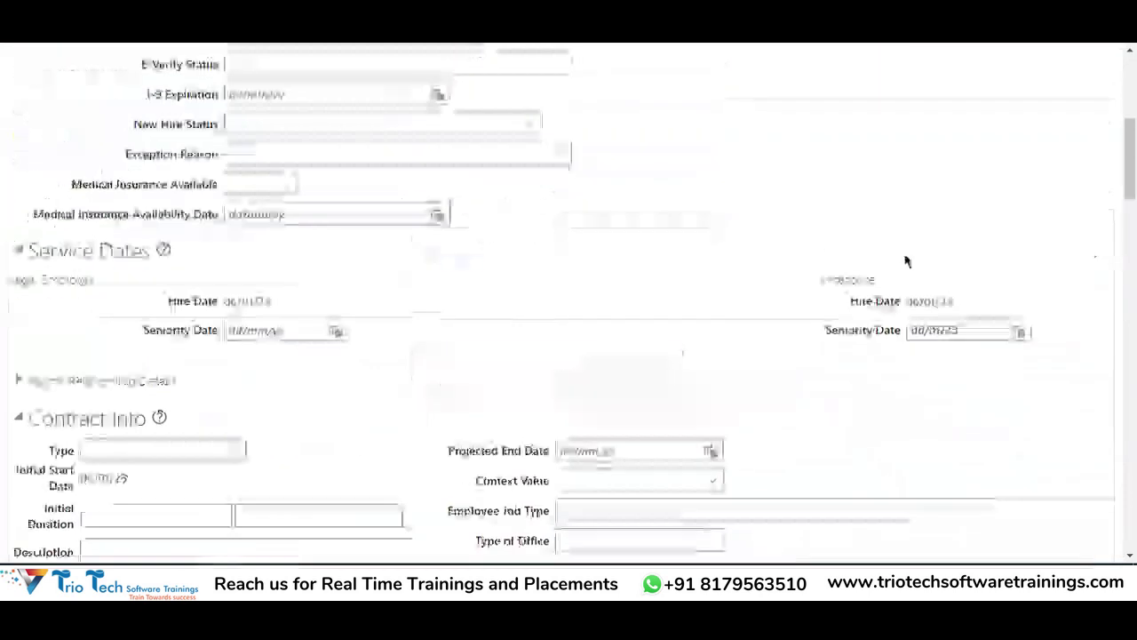
left_click(1055, 209)
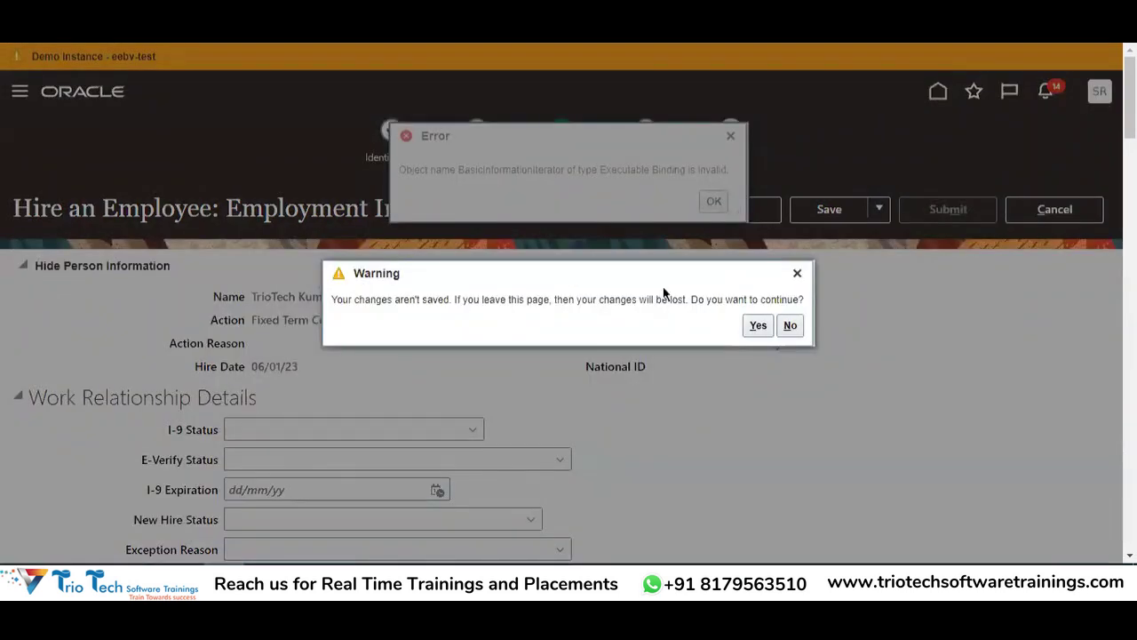
left_click(761, 325)
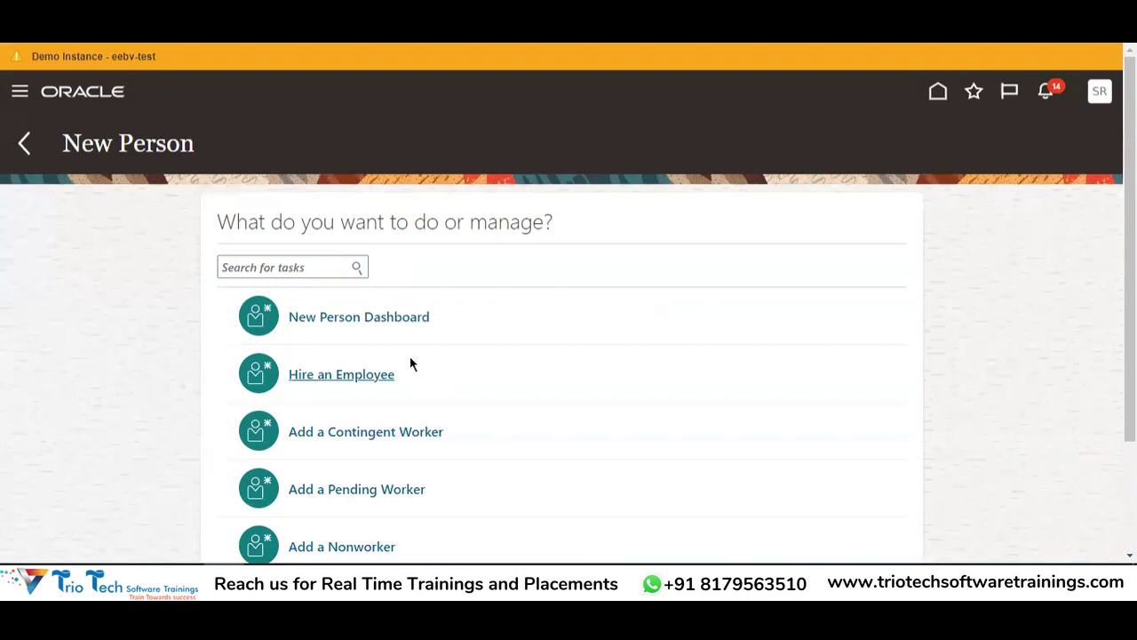
Start a fresh Hire an Employee task from the New Person page.
left_click_drag(73, 147, 192, 149)
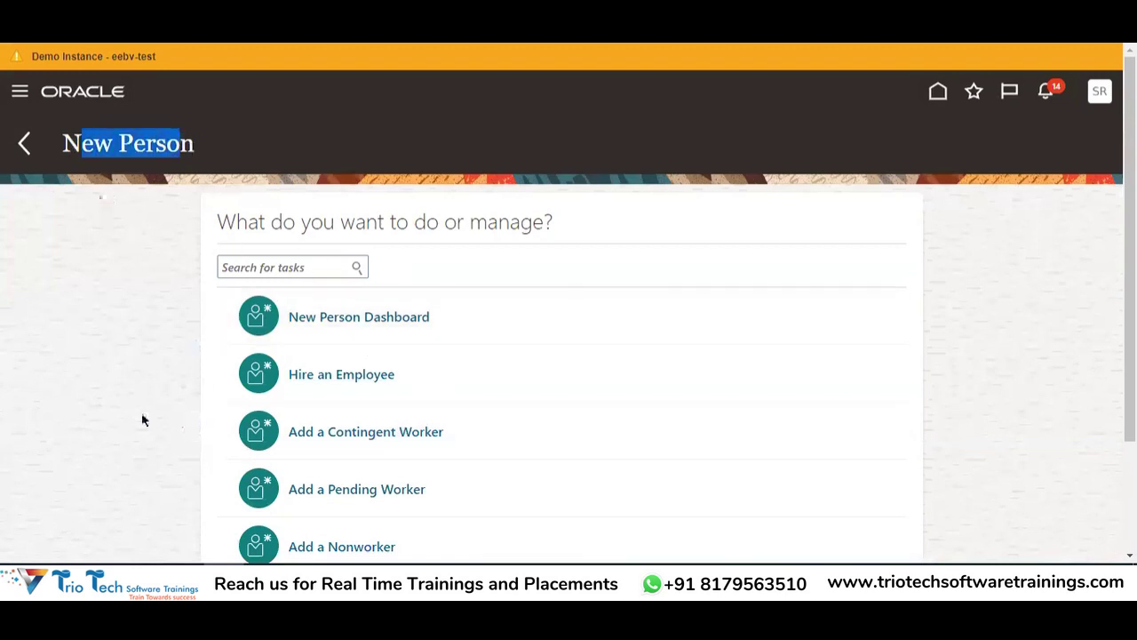
left_click(187, 423)
left_click(316, 380)
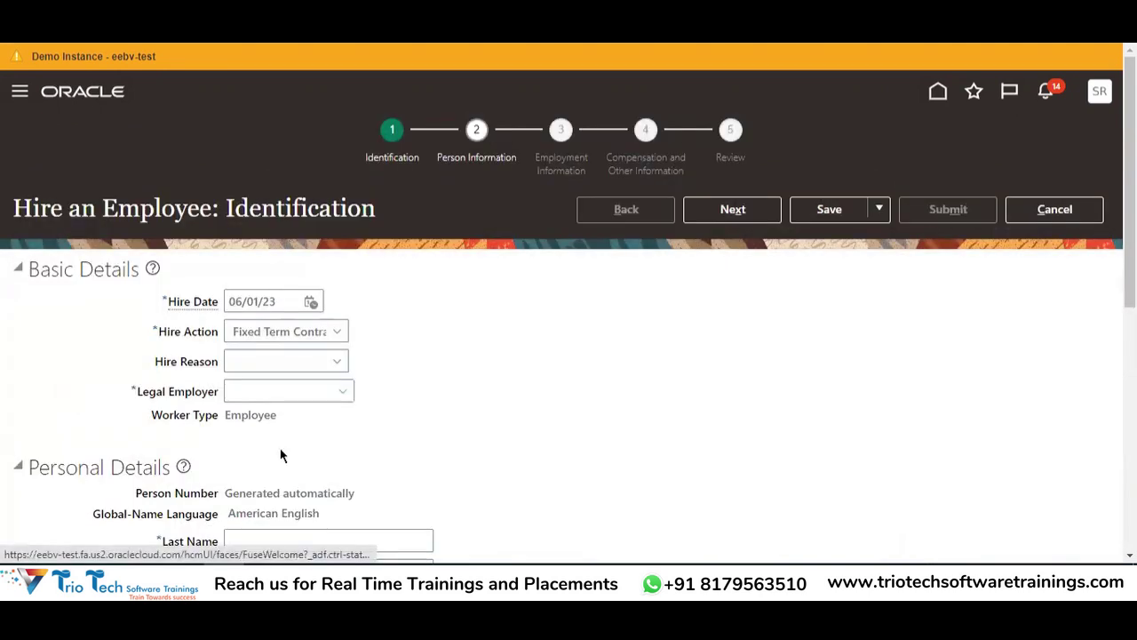
Review the Basic Details, Personal Details and National Identifiers sections of the Identification page.
scroll(624, 264, "down", 5)
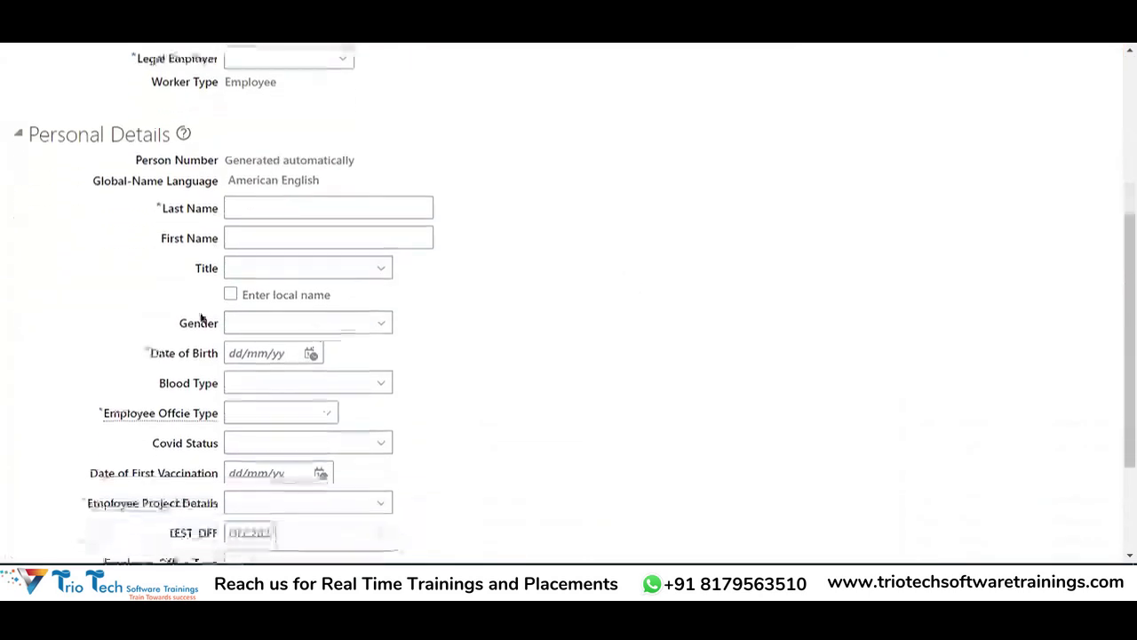
left_click_drag(32, 135, 171, 137)
scroll(443, 259, "up", 5)
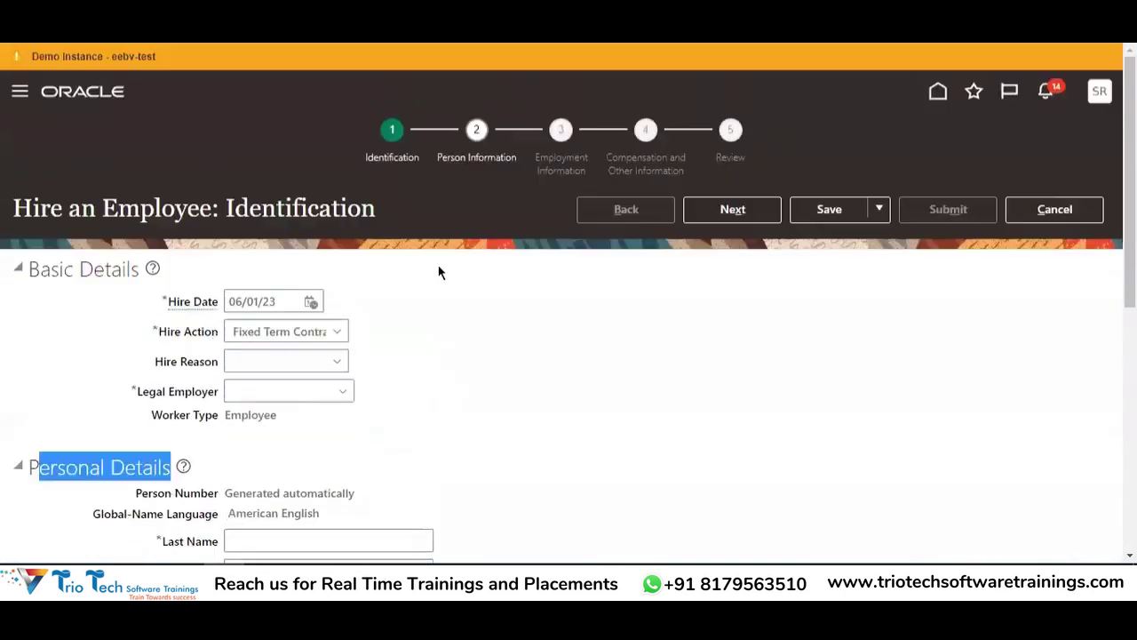
left_click(404, 160)
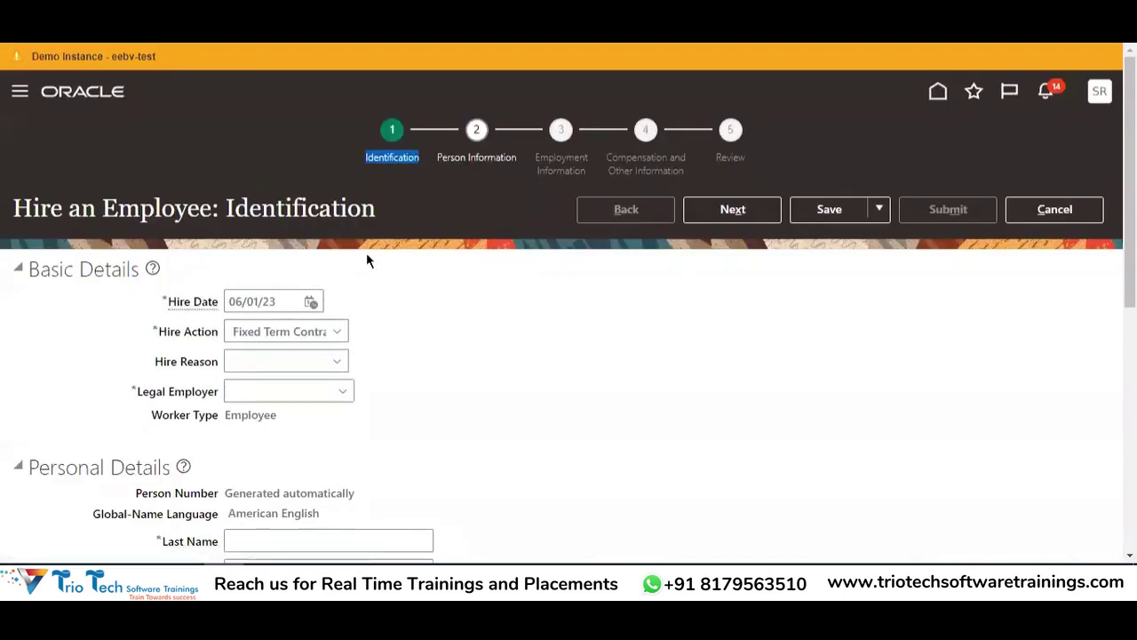
left_click_drag(243, 208, 363, 210)
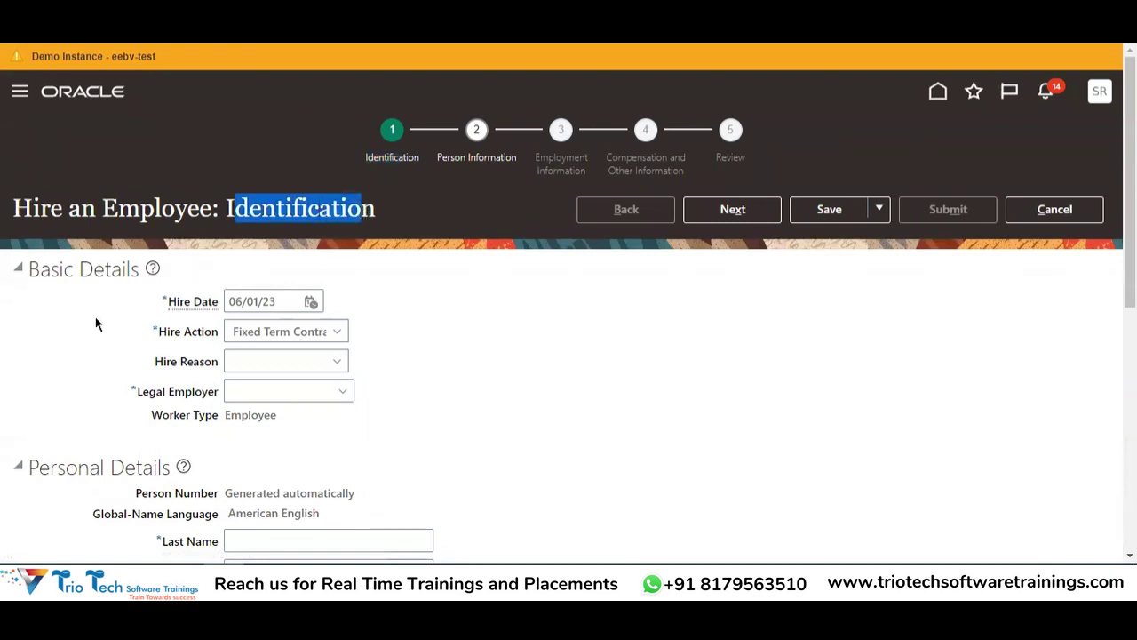
left_click_drag(50, 268, 142, 277)
scroll(155, 327, "down", 2)
left_click_drag(64, 300, 170, 305)
scroll(349, 242, "down", 4)
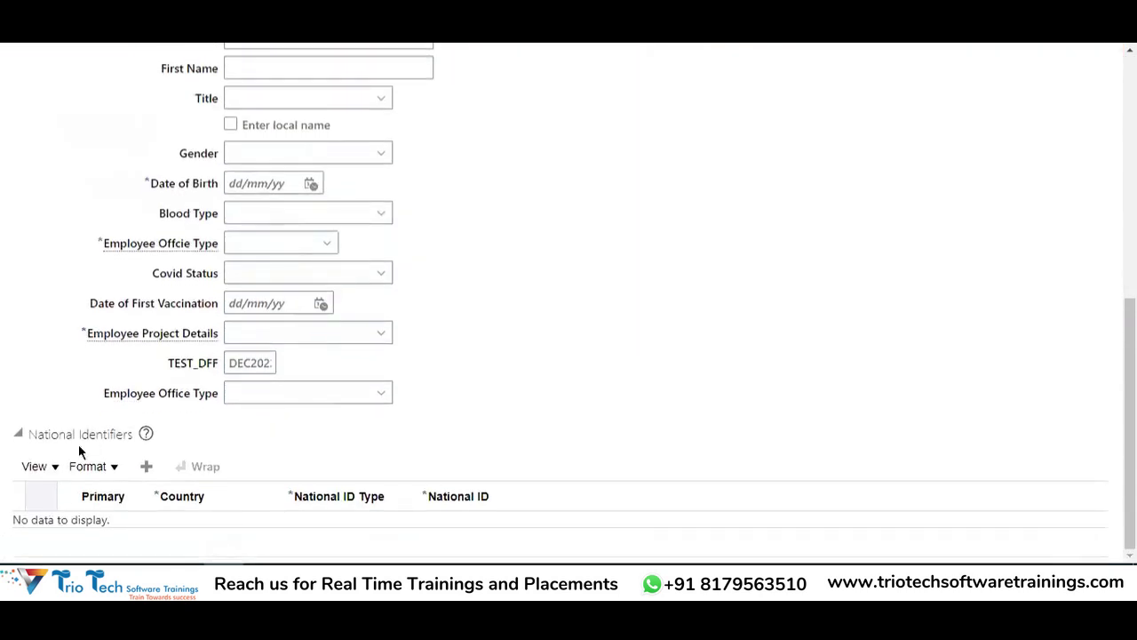
left_click_drag(52, 437, 106, 436)
scroll(246, 269, "up", 6)
scroll(250, 345, "up", 2)
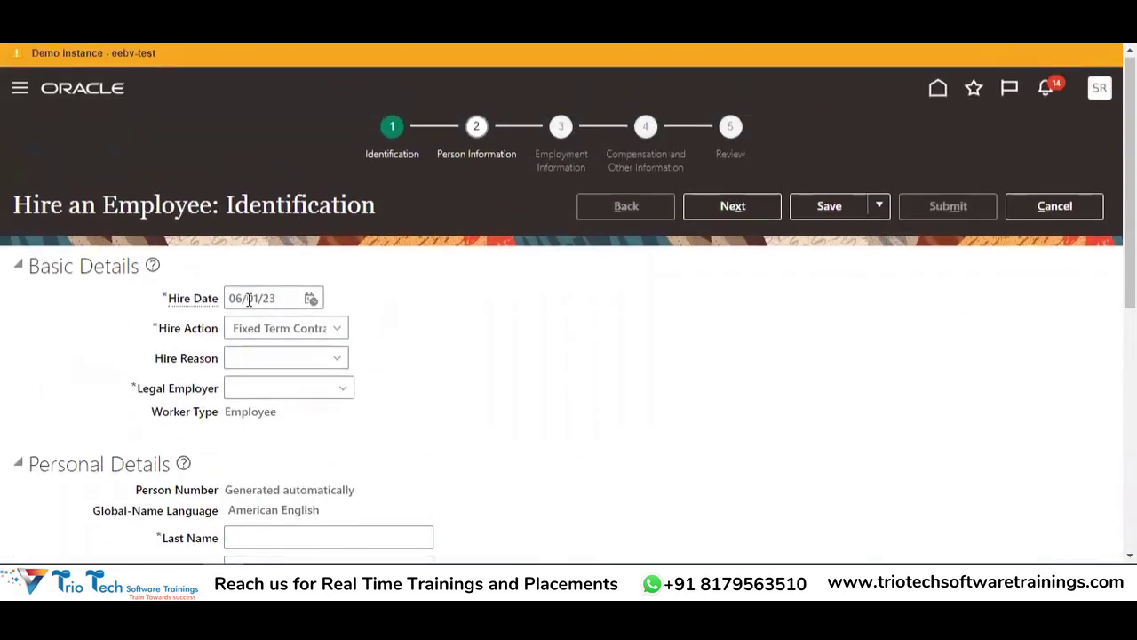
Examine the Personal Details fields from Last Name through Employee Office Type, including the fields from Blood Type onward.
scroll(492, 275, "down", 2)
left_click_drag(41, 300, 166, 298)
scroll(180, 303, "down", 2)
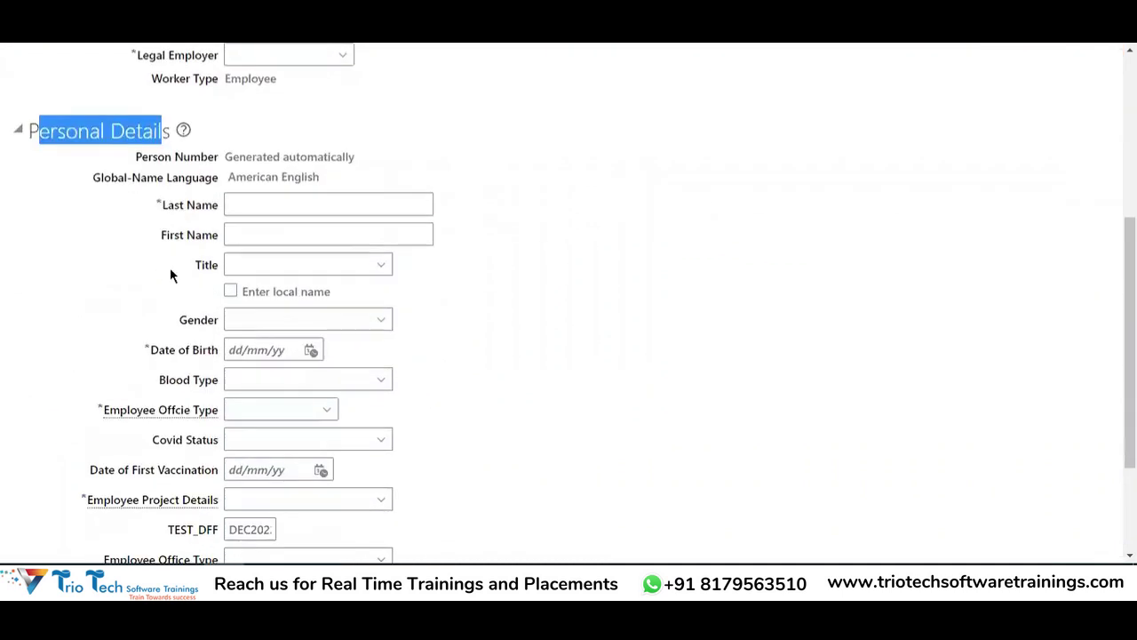
left_click_drag(159, 205, 213, 363)
left_click(178, 264)
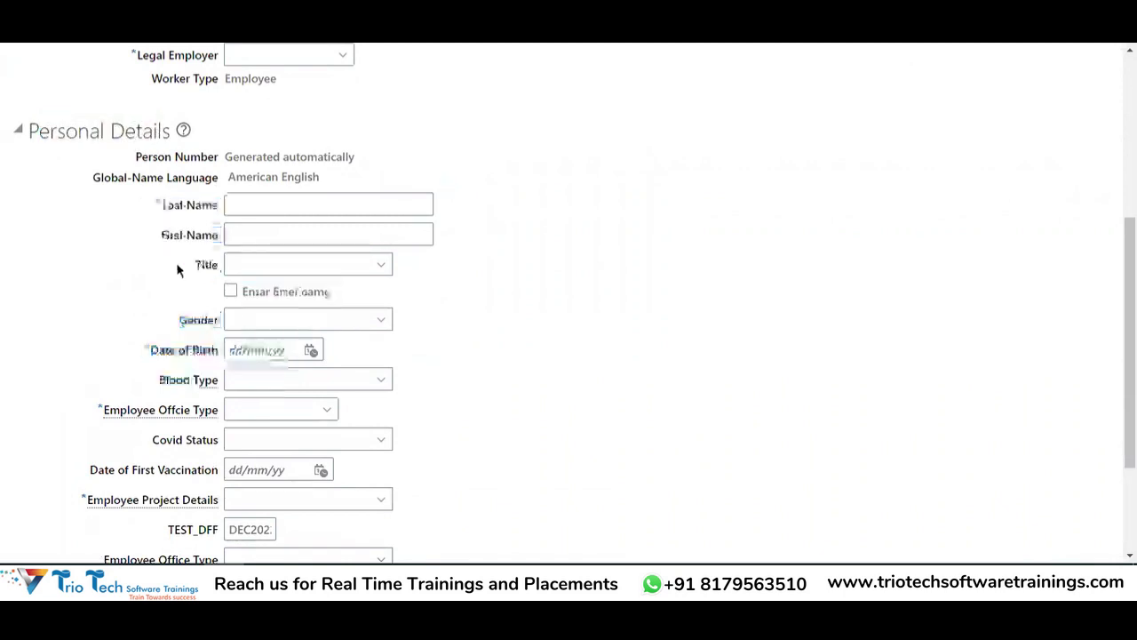
left_click_drag(198, 210, 203, 558)
left_click(161, 380)
left_click(149, 242)
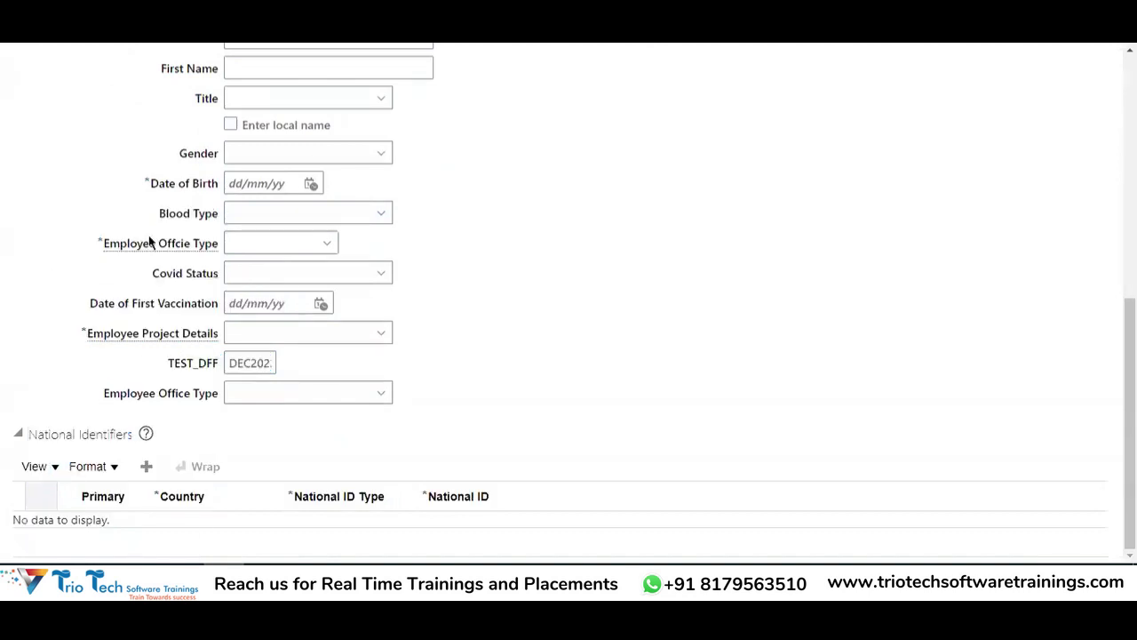
left_click_drag(160, 219, 215, 389)
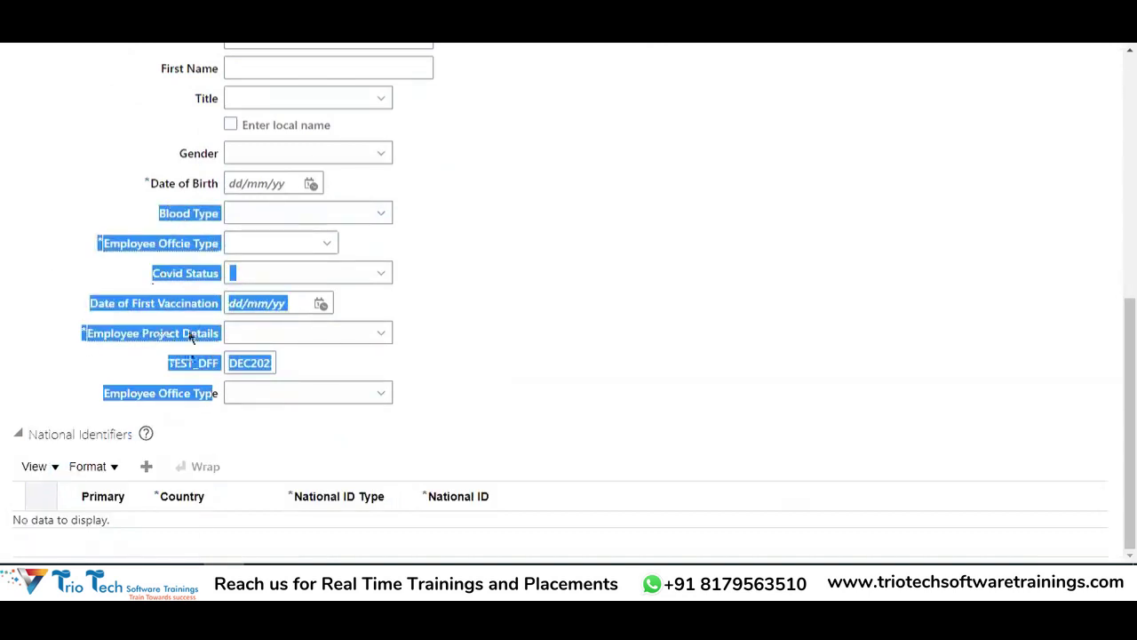
left_click(87, 283)
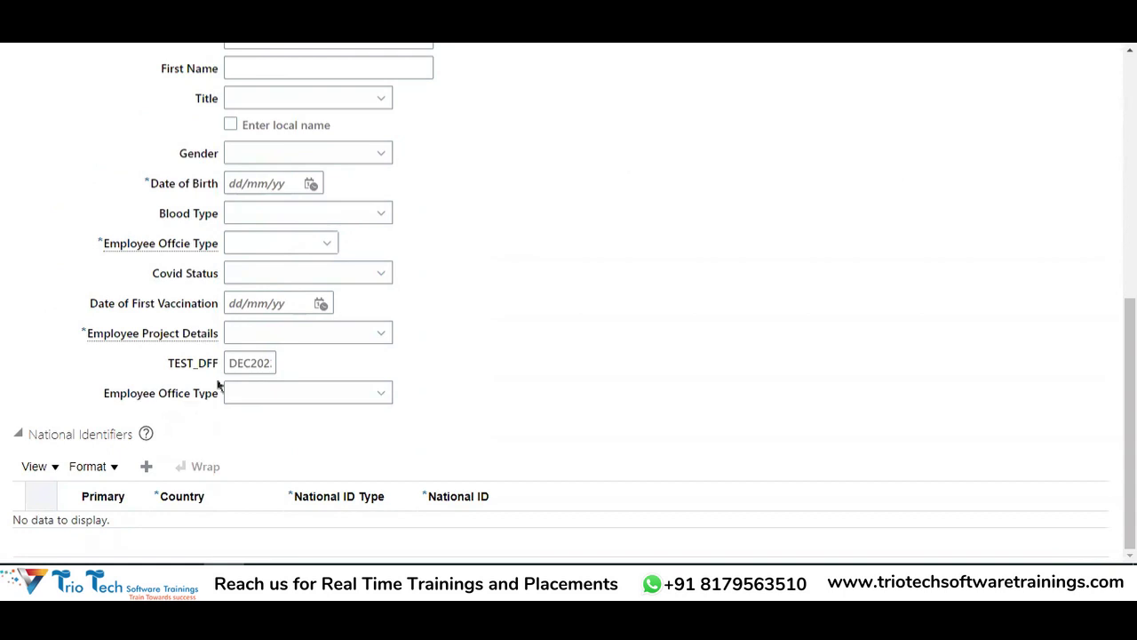
Check which standard Personal Details fields, from Person Number to Date of Birth, are offered before a legal employer is chosen.
scroll(217, 384, "up", 5)
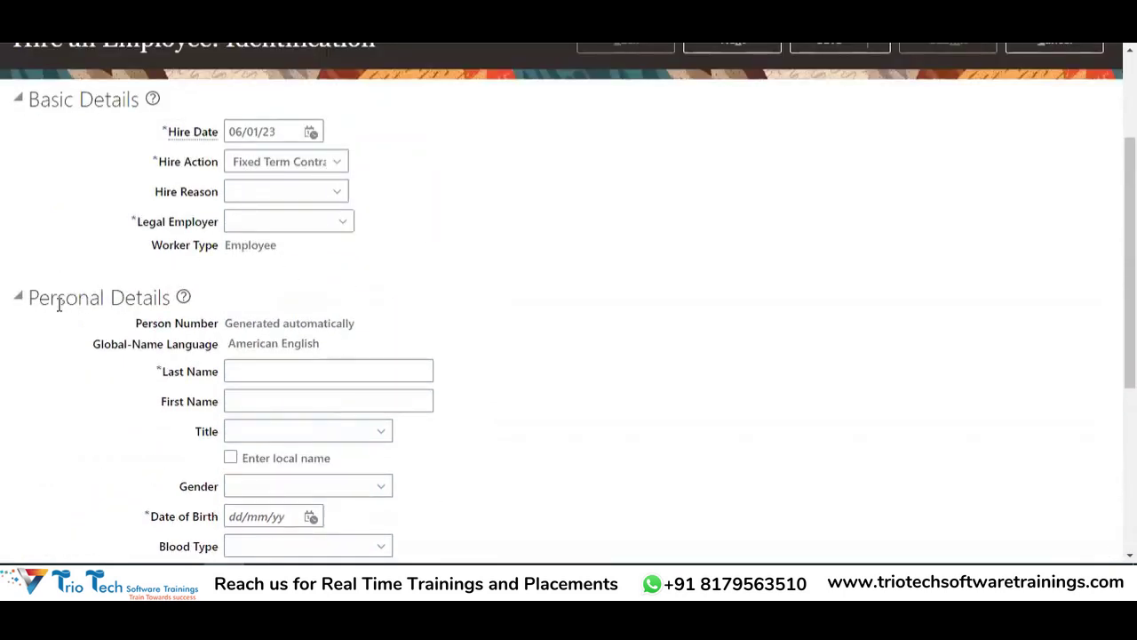
left_click_drag(59, 304, 157, 303)
scroll(178, 404, "down", 2)
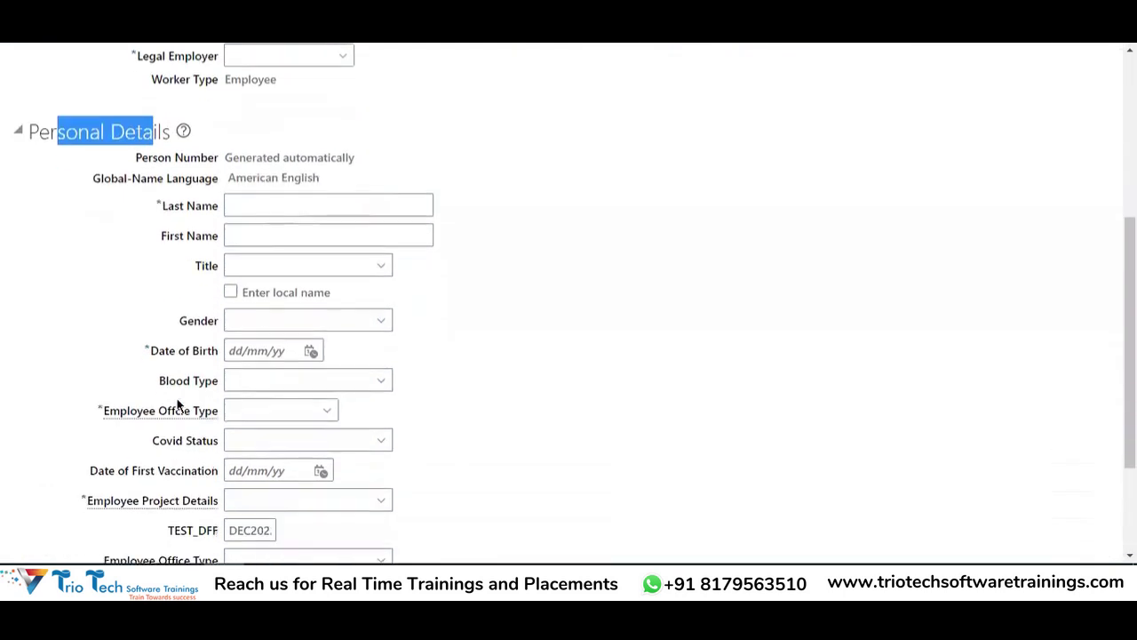
left_click_drag(150, 351, 210, 355)
left_click_drag(136, 158, 237, 330)
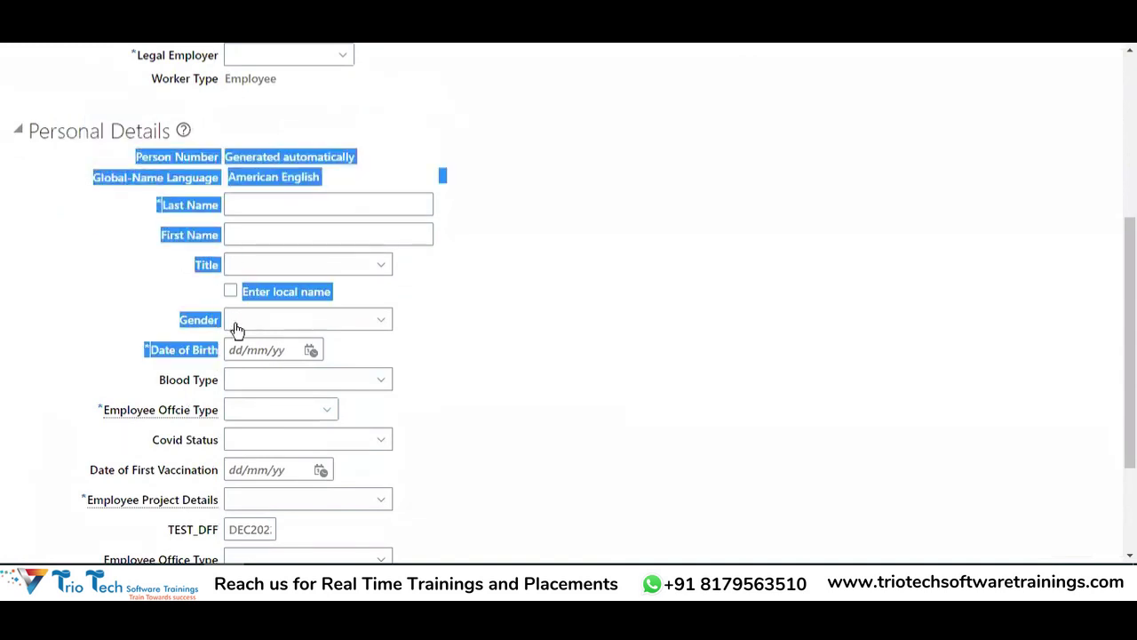
left_click(533, 383)
scroll(533, 383, "up", 4)
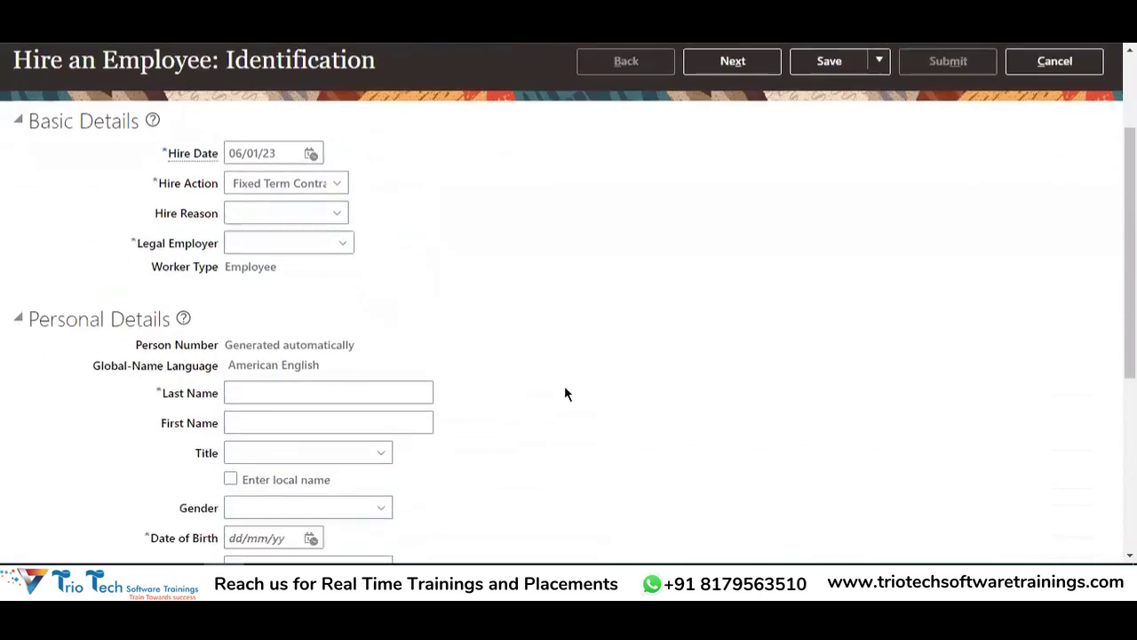
scroll(565, 393, "down", 2)
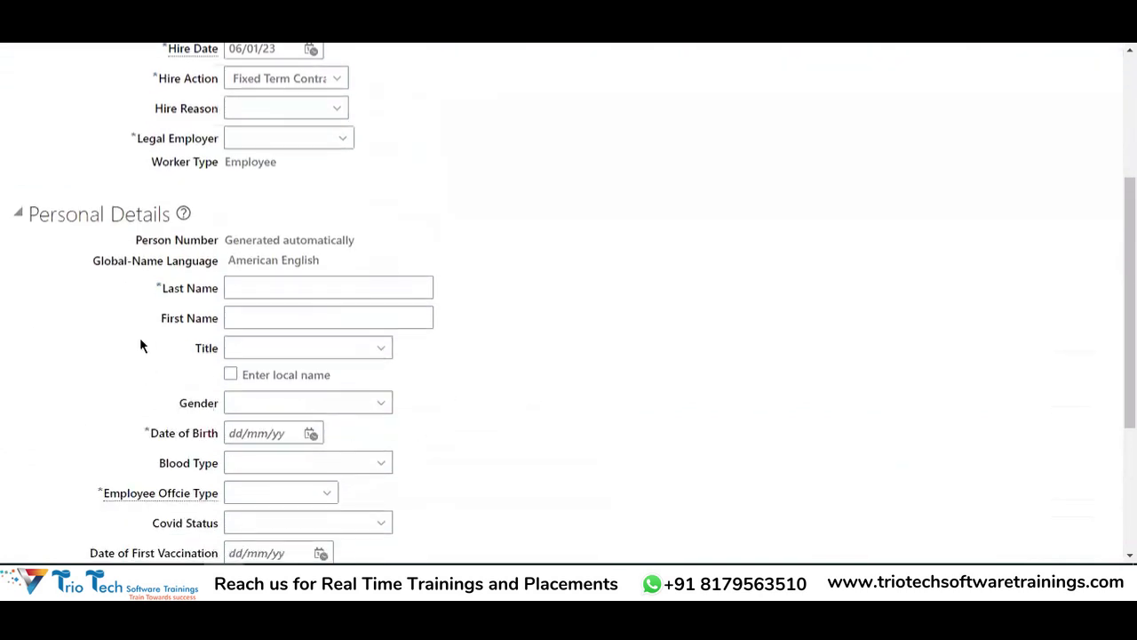
triple_click(177, 300)
left_click_drag(166, 322, 225, 358)
triple_click(229, 425)
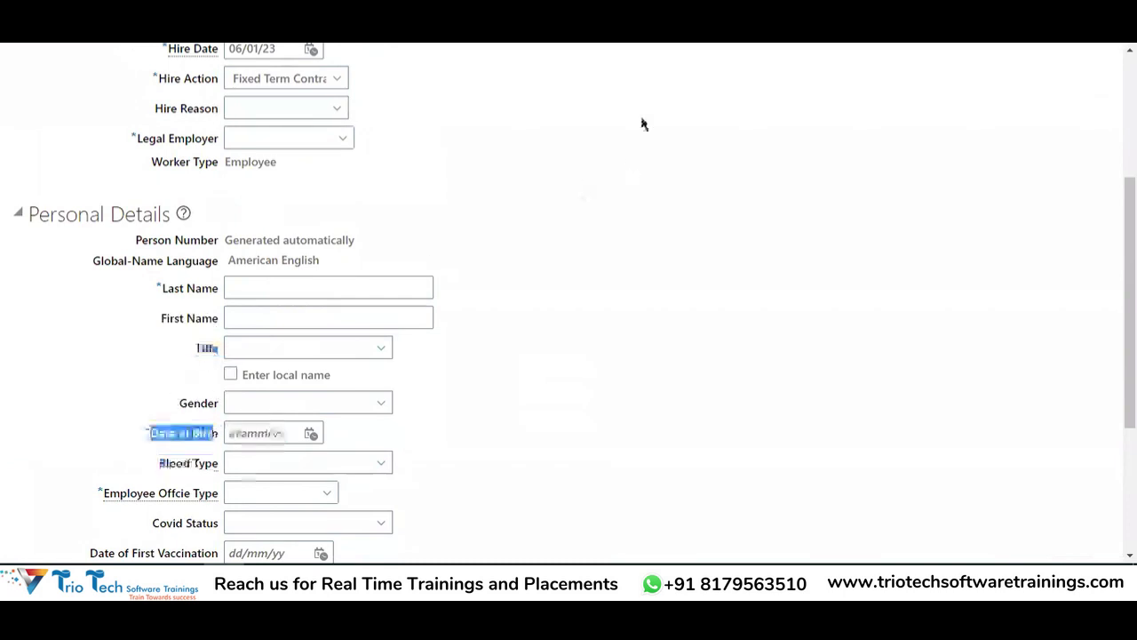
left_click(514, 260)
Set the Legal Employer in Basic Details to JDE NA Operations.
scroll(514, 265, "up", 3)
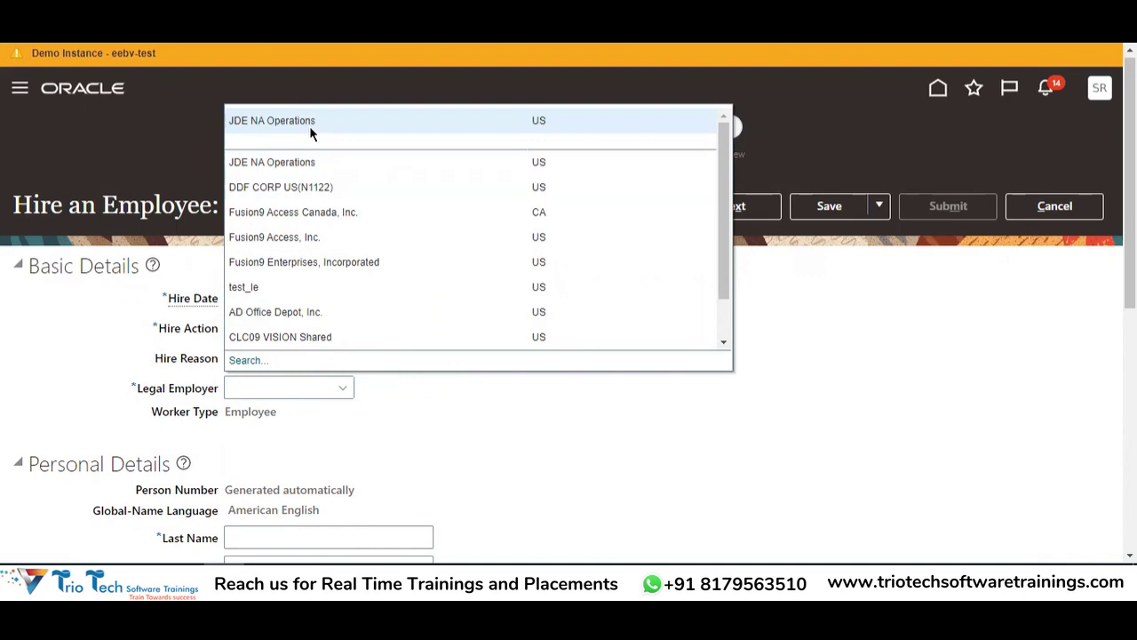
scroll(454, 268, "down", 5)
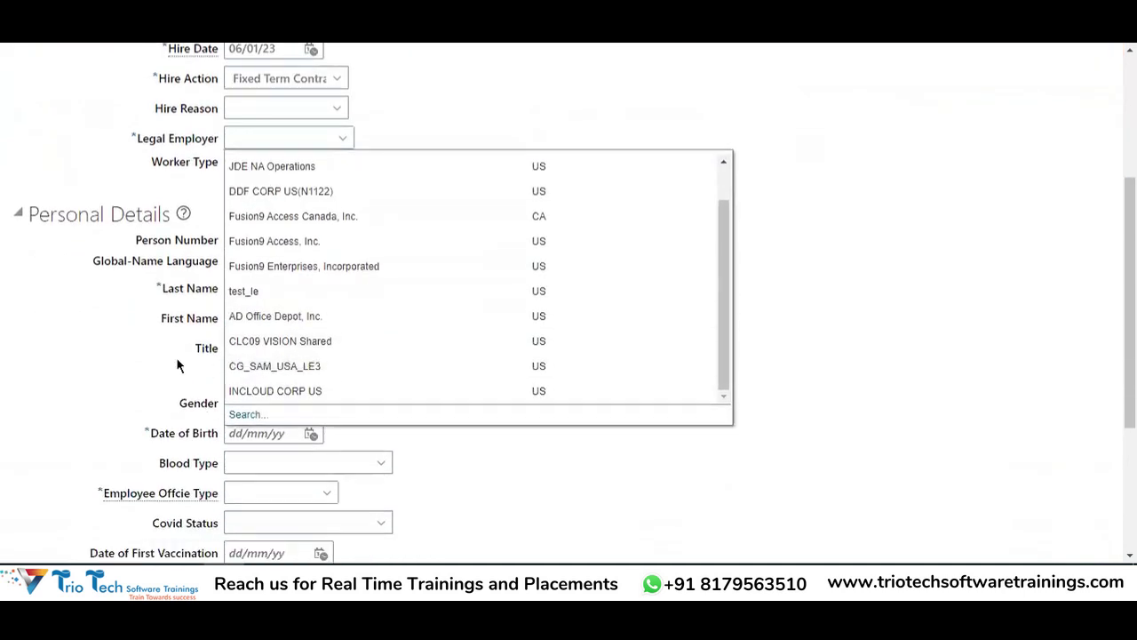
left_click(278, 166)
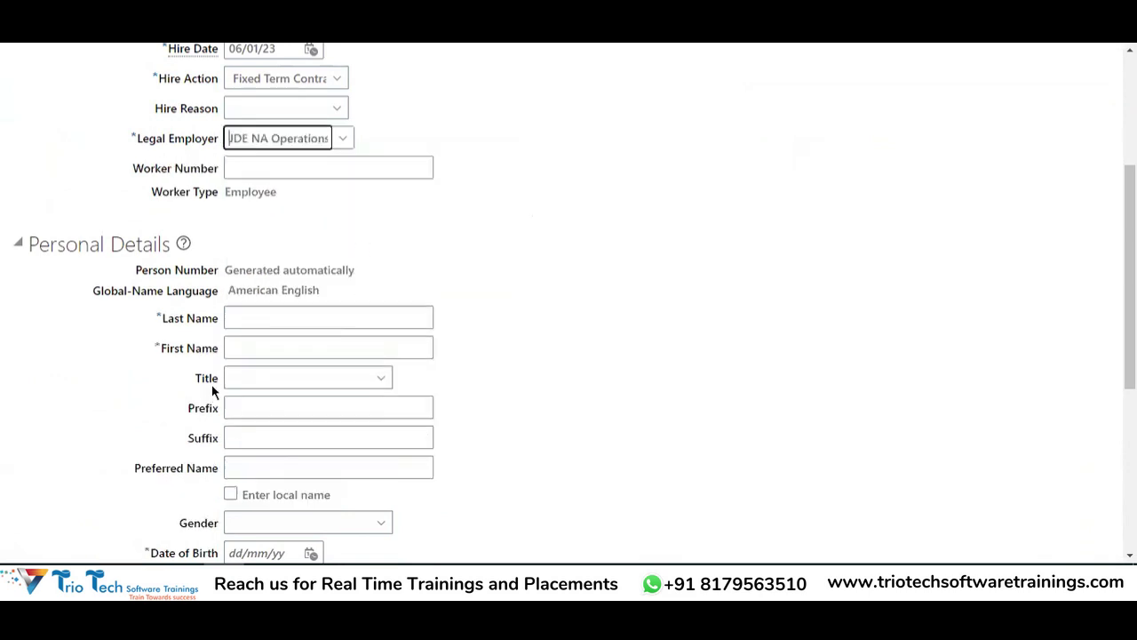
Examine the Personal Details name fields for the chosen legal employer, including Title, Prefix, Suffix and Preferred Name.
left_click_drag(155, 230, 300, 438)
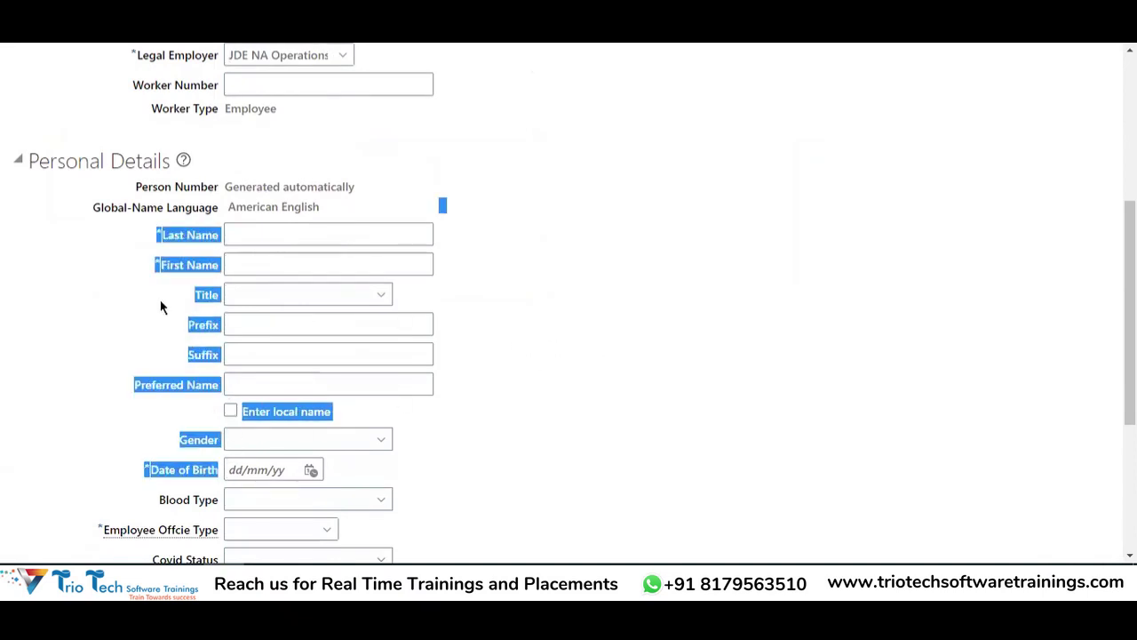
left_click_drag(163, 233, 218, 278)
left_click(209, 293)
double_click(210, 293)
left_click_drag(184, 329, 214, 328)
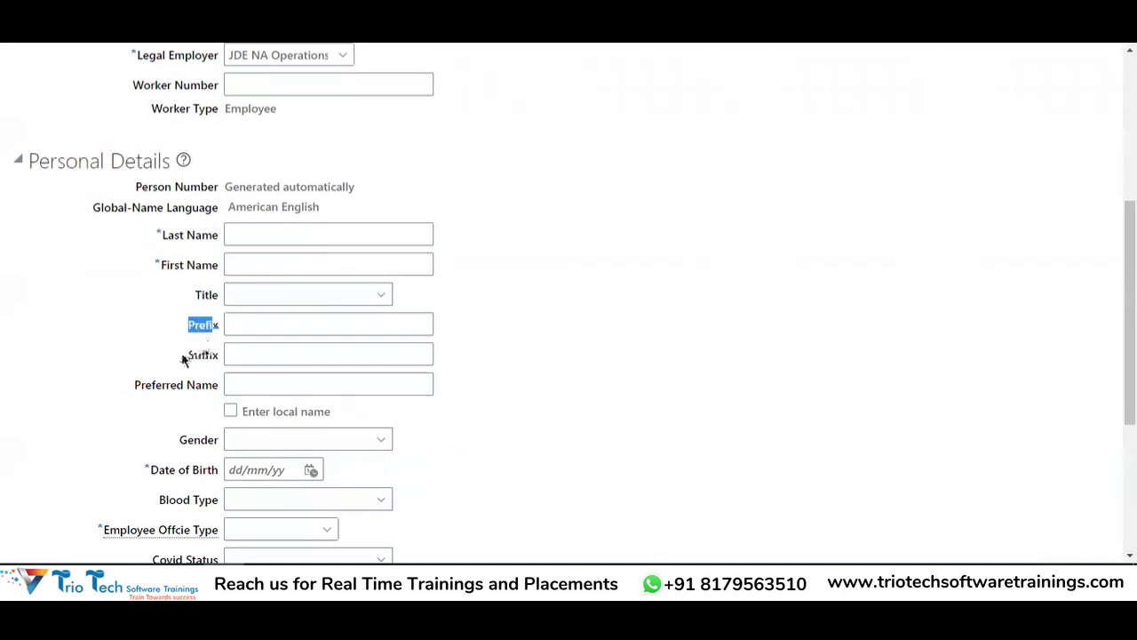
double_click(204, 356)
left_click_drag(135, 385, 203, 398)
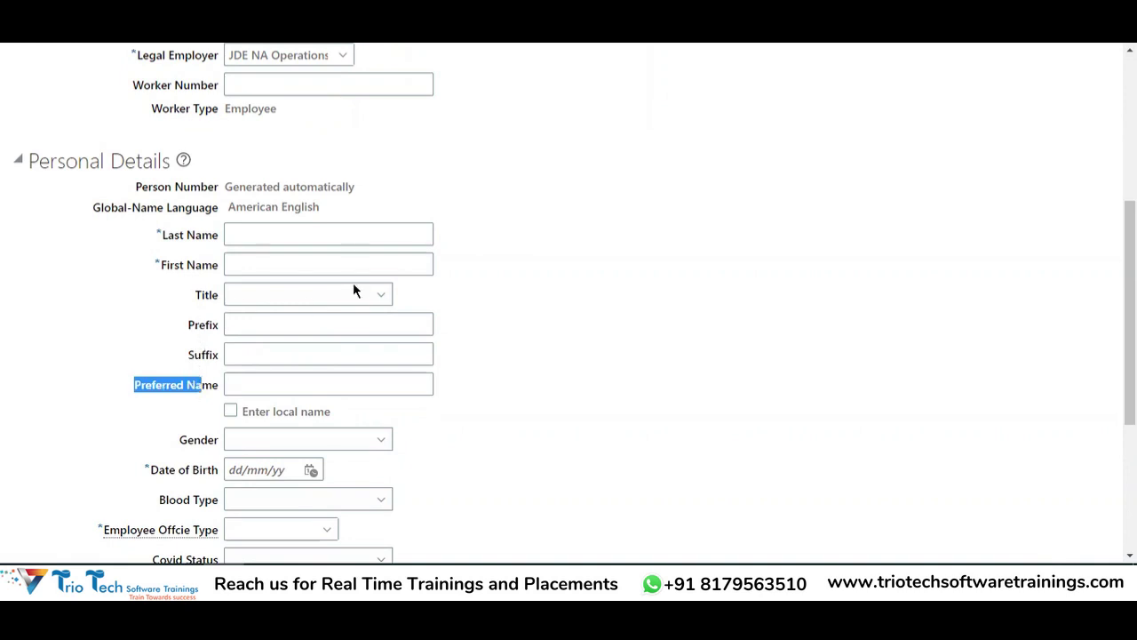
Set the Legal Employer to Fusion9 Access Canada, Inc. and check whether First Name is a required field.
scroll(356, 291, "up", 3)
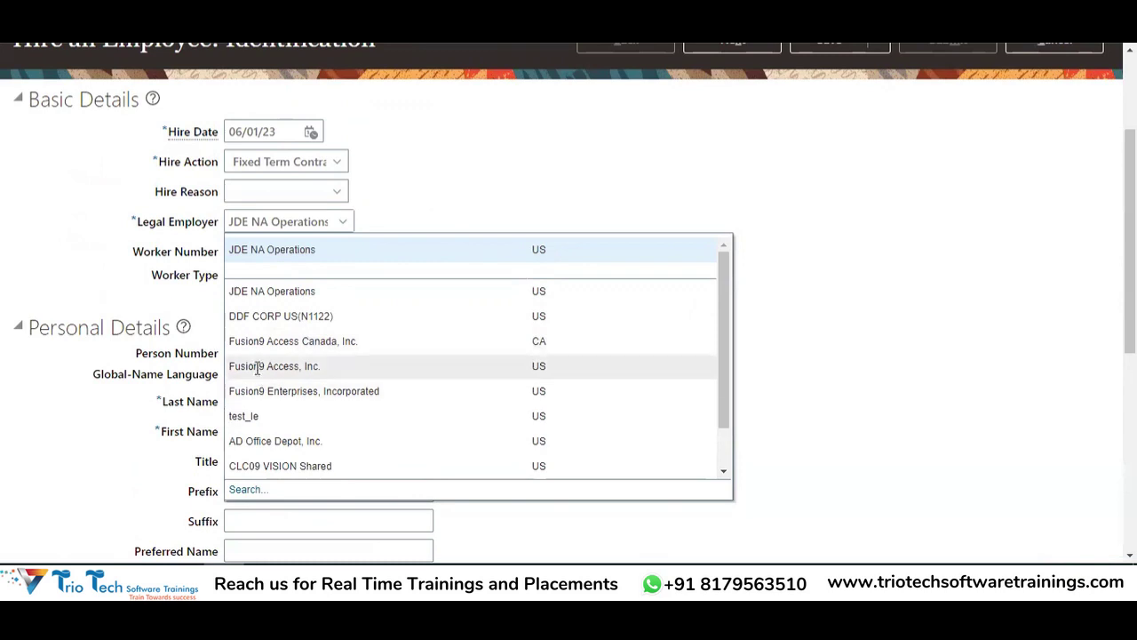
left_click(264, 340)
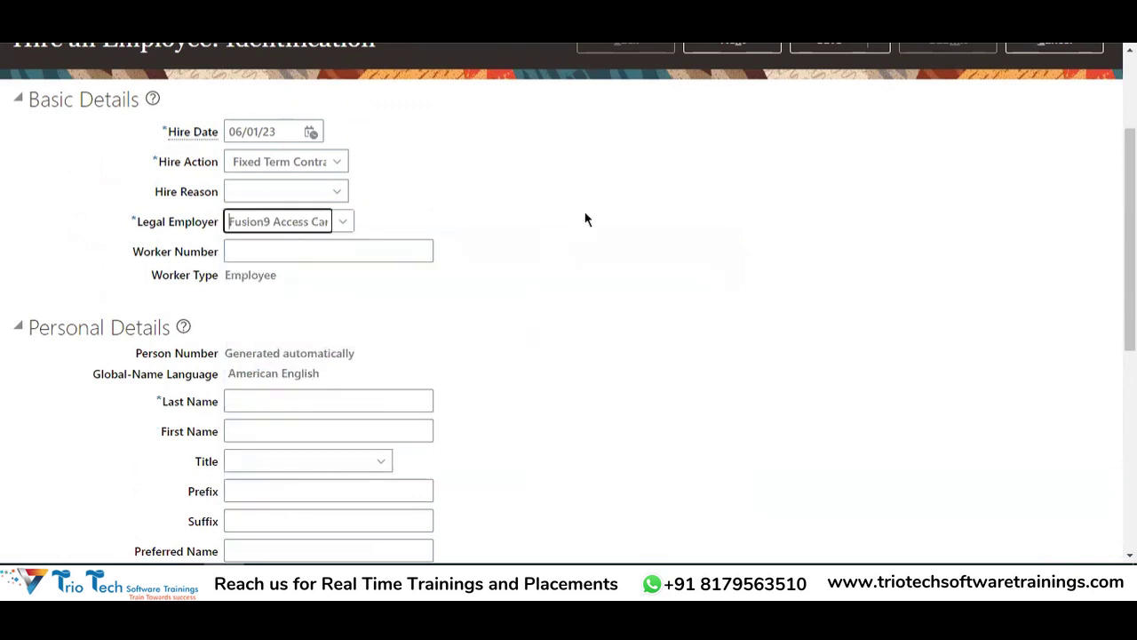
scroll(497, 257, "down", 3)
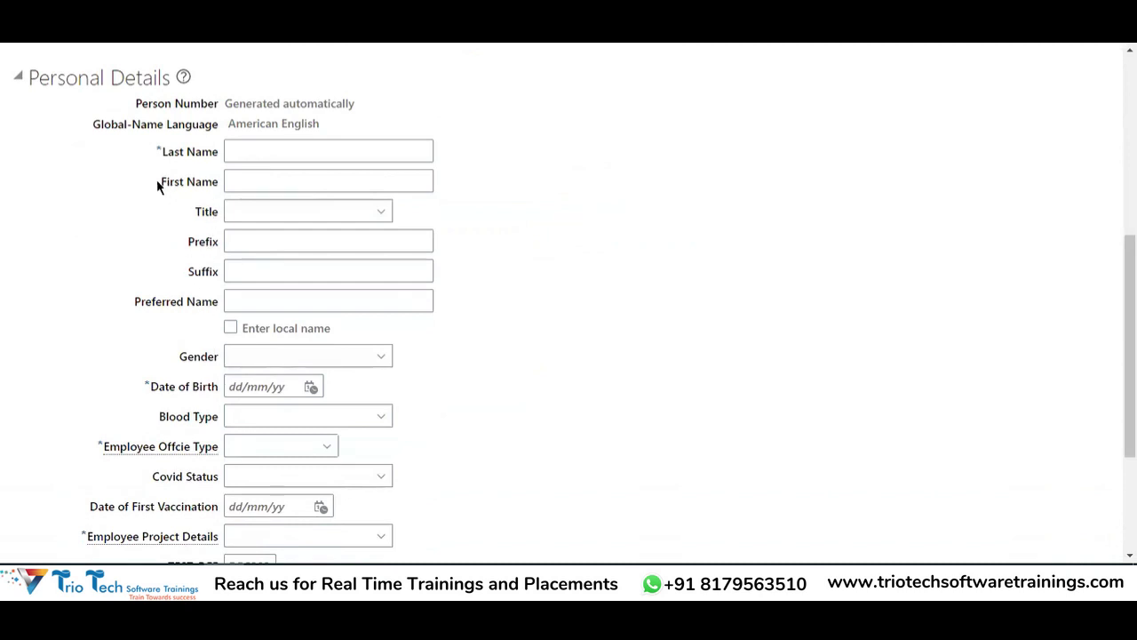
left_click_drag(158, 182, 221, 185)
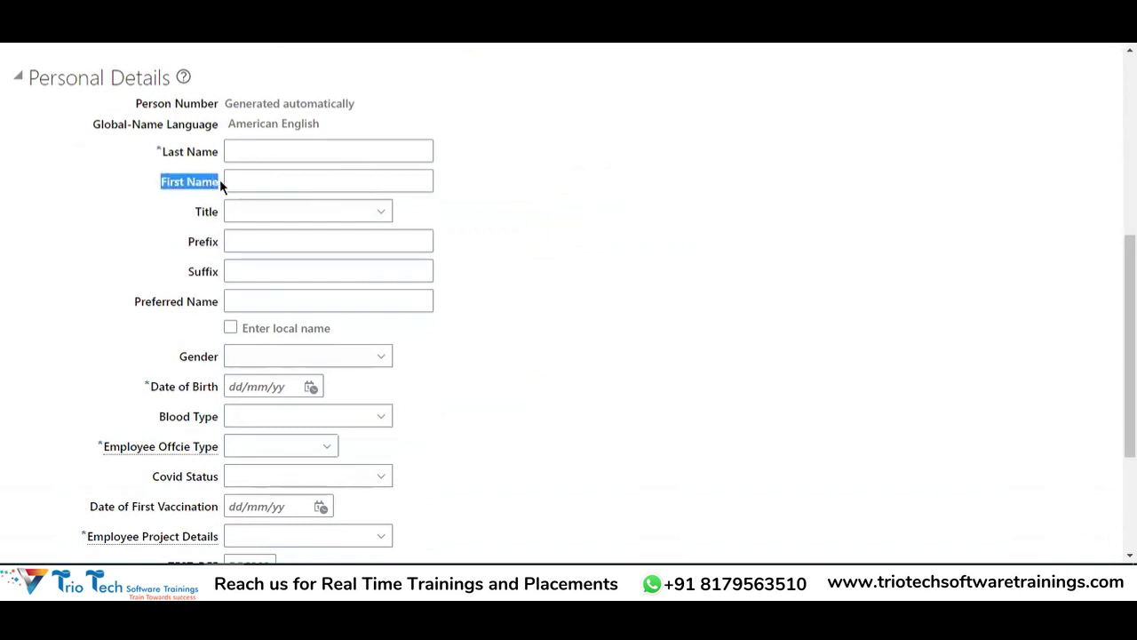
Open the Legal Employer search from Basic Details and search the legal employers for TCS.
scroll(353, 251, "up", 2)
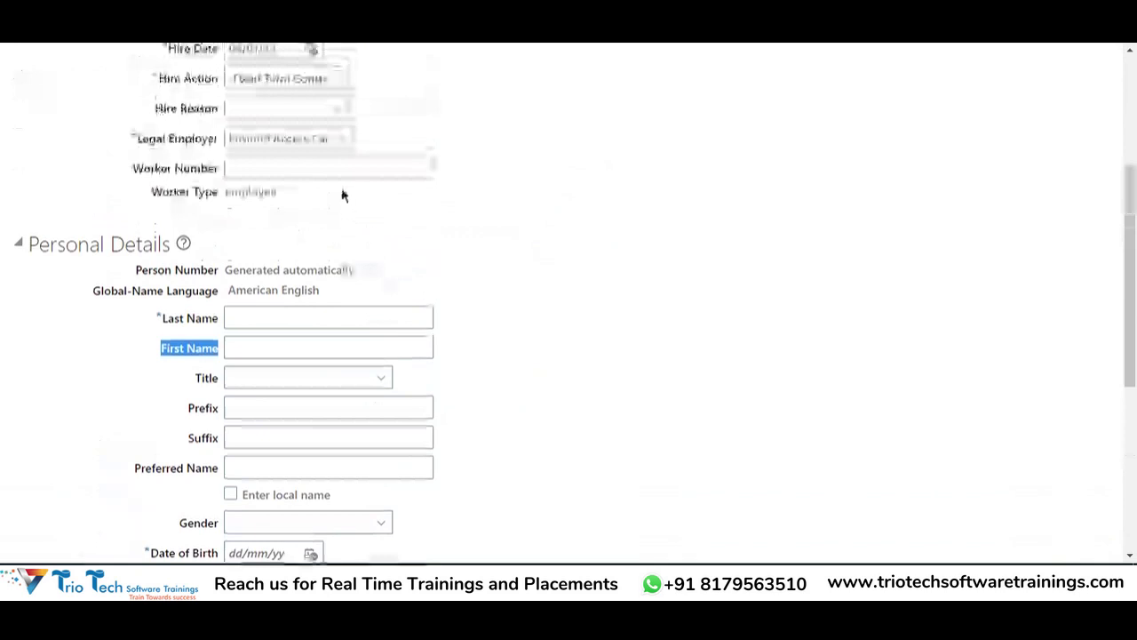
left_click(343, 140)
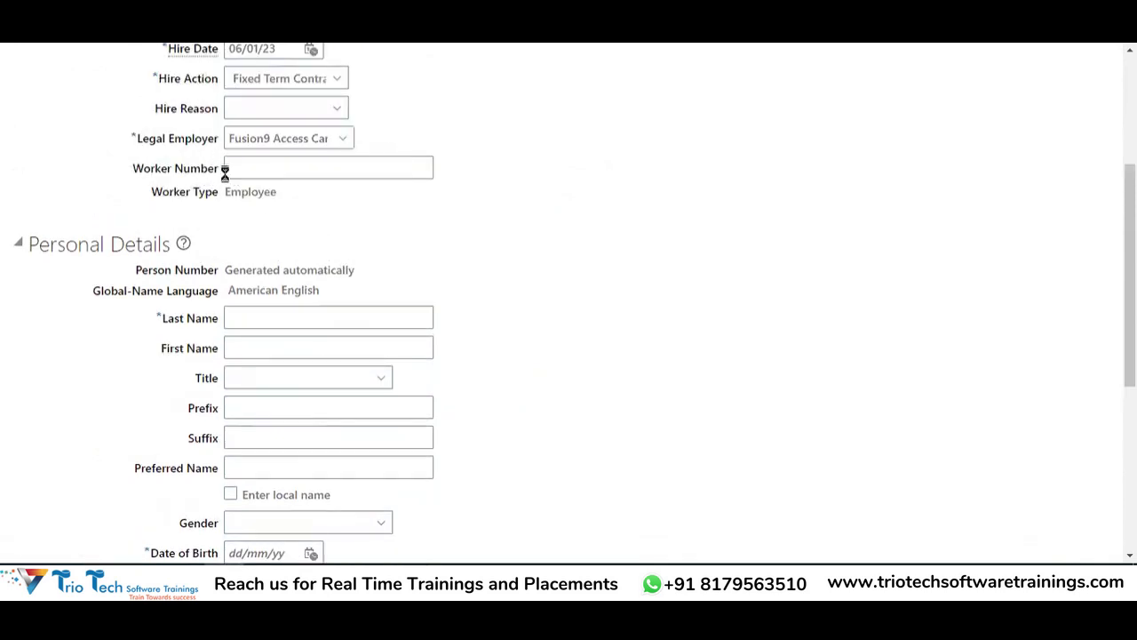
scroll(416, 299, "down", 3)
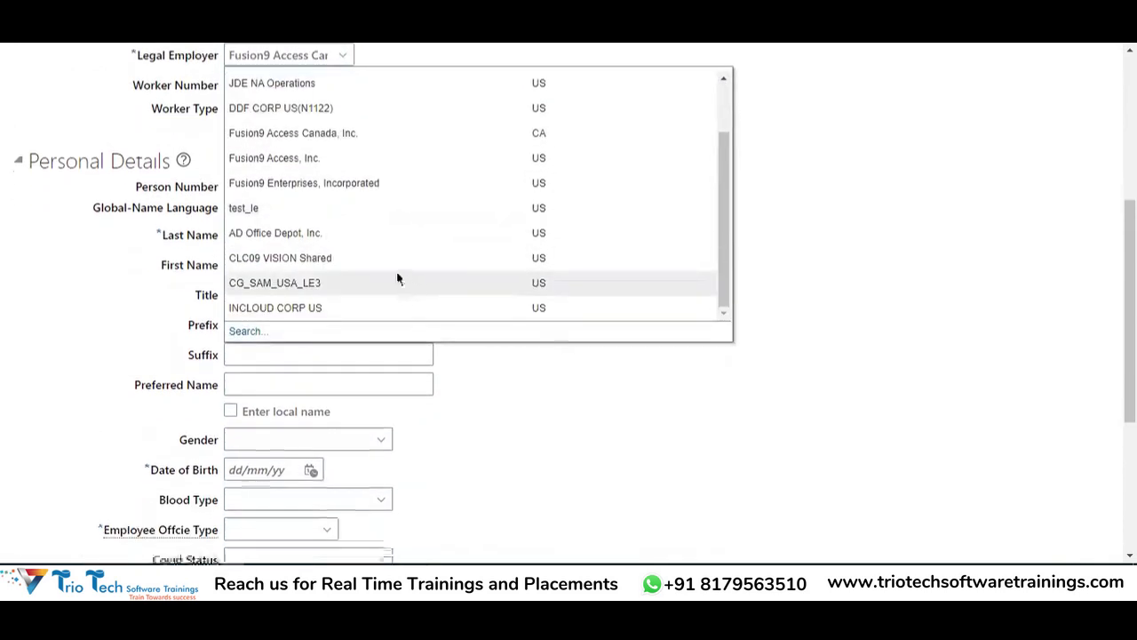
left_click(240, 332)
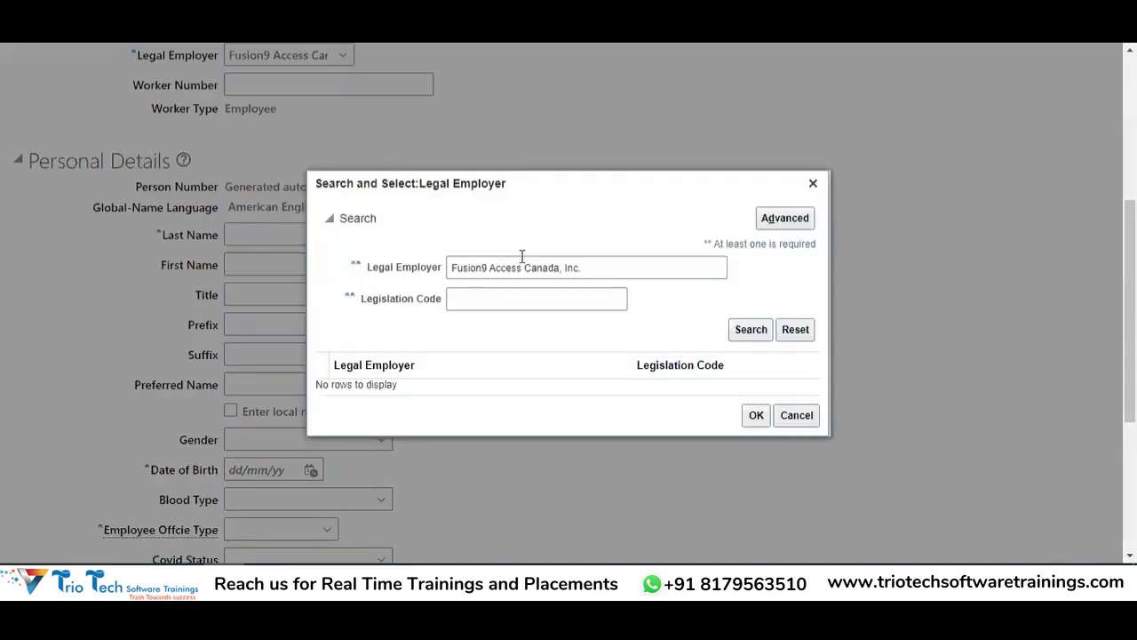
triple_click(560, 276)
key("BackSpace")
type("T")
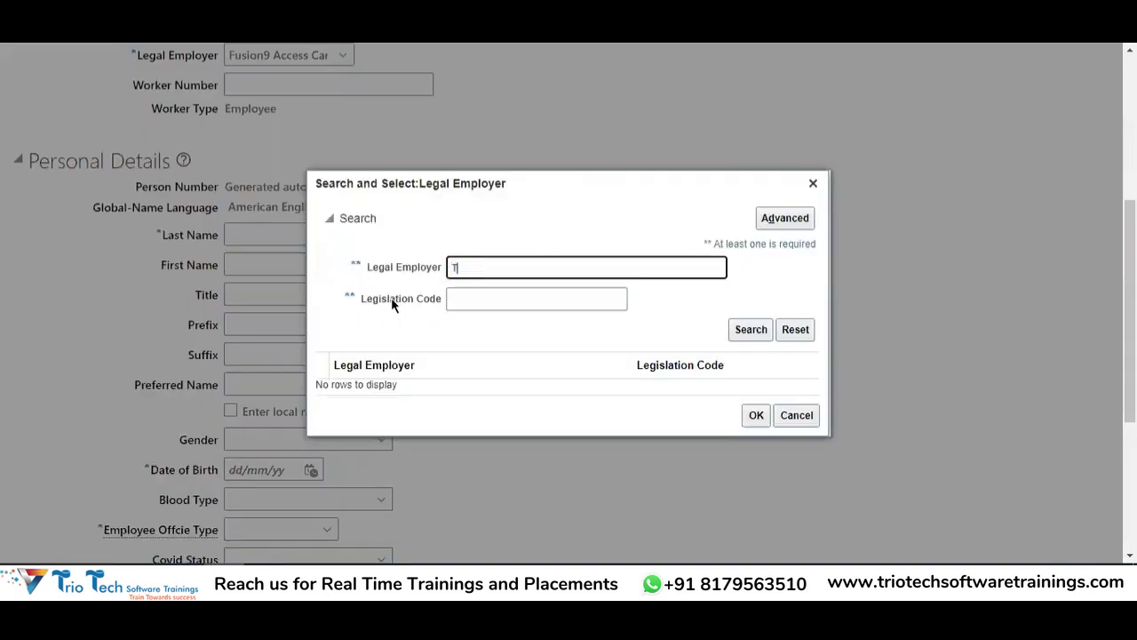
type("CS")
key("Return")
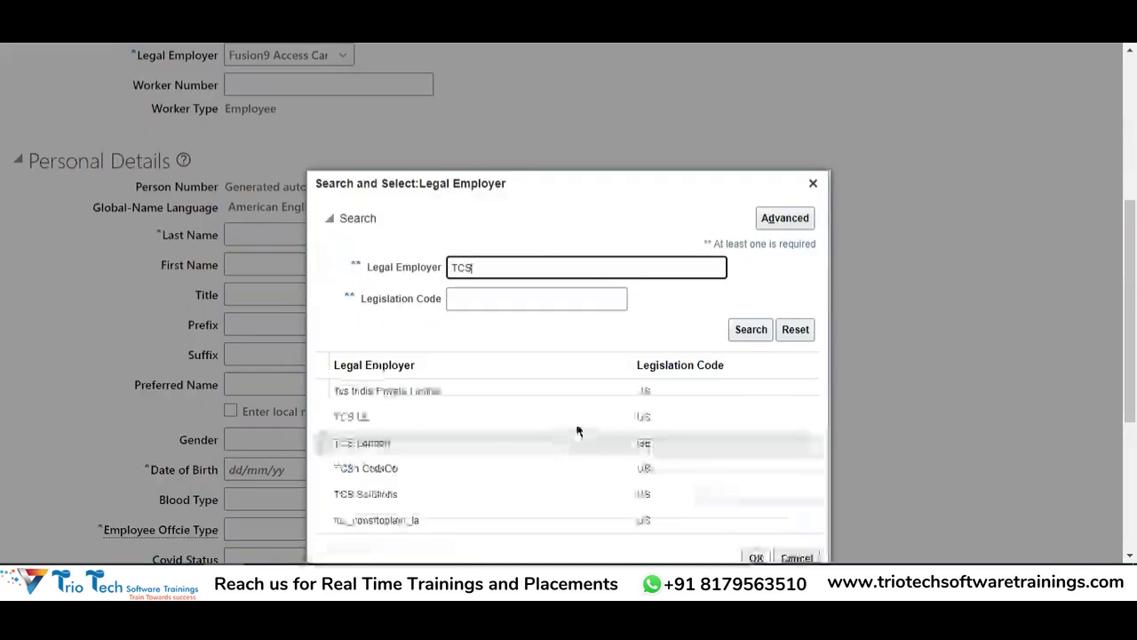
Search the legal employers for TATA and try to set the Legal Employer to TATA Motors Pvt Ltd.
left_click_drag(522, 191, 320, 232)
key("BackSpace")
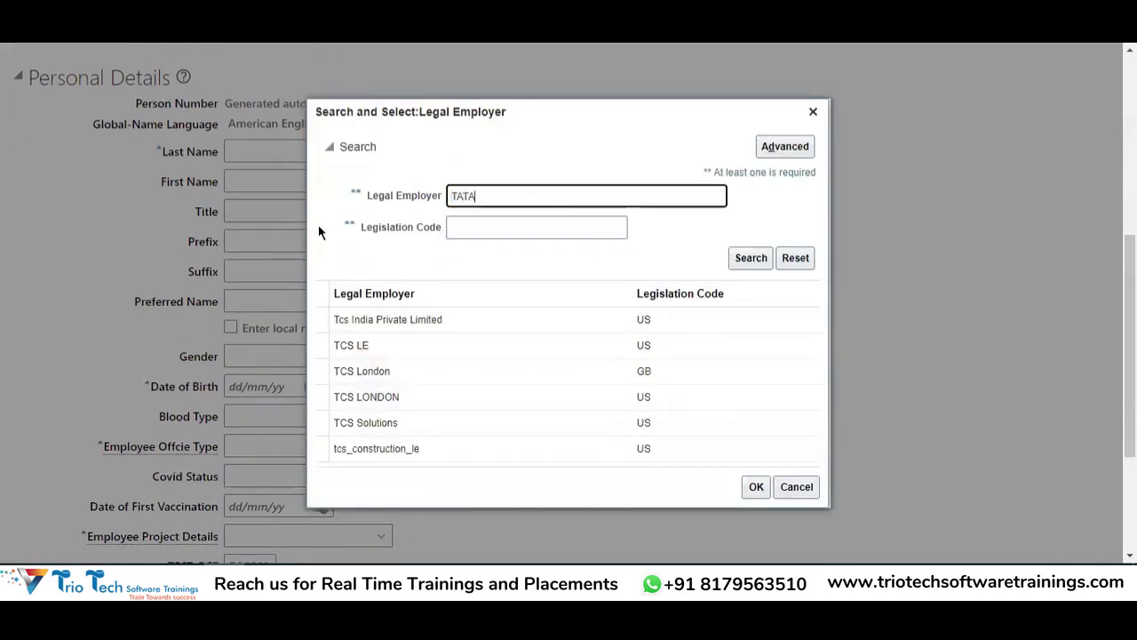
key("Return")
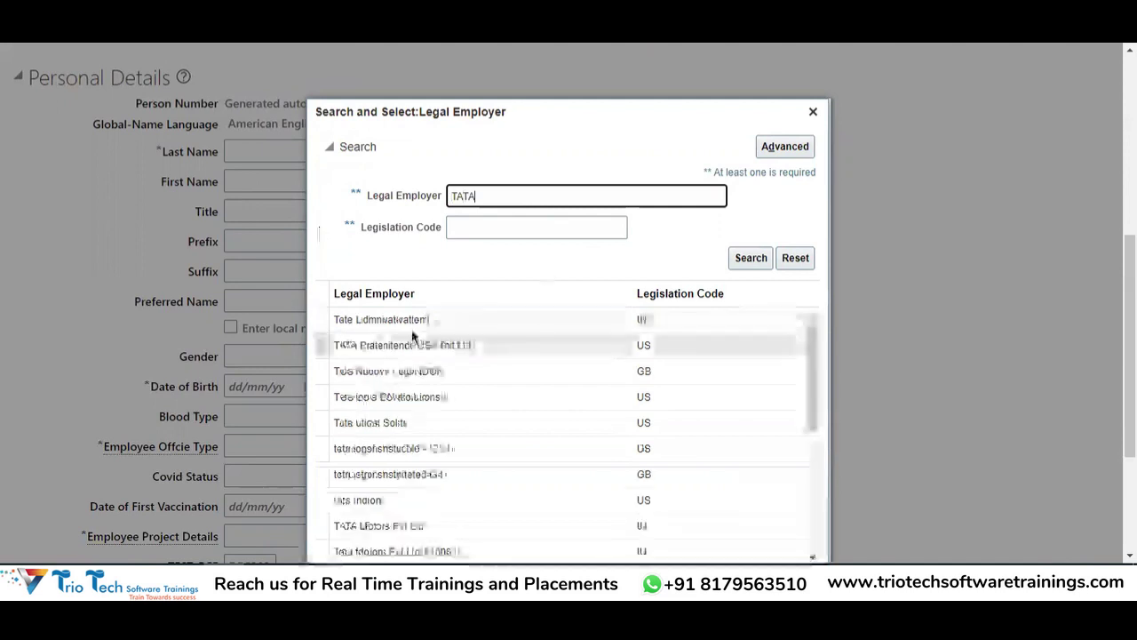
scroll(646, 270, "down", 5)
scroll(521, 329, "down", 3)
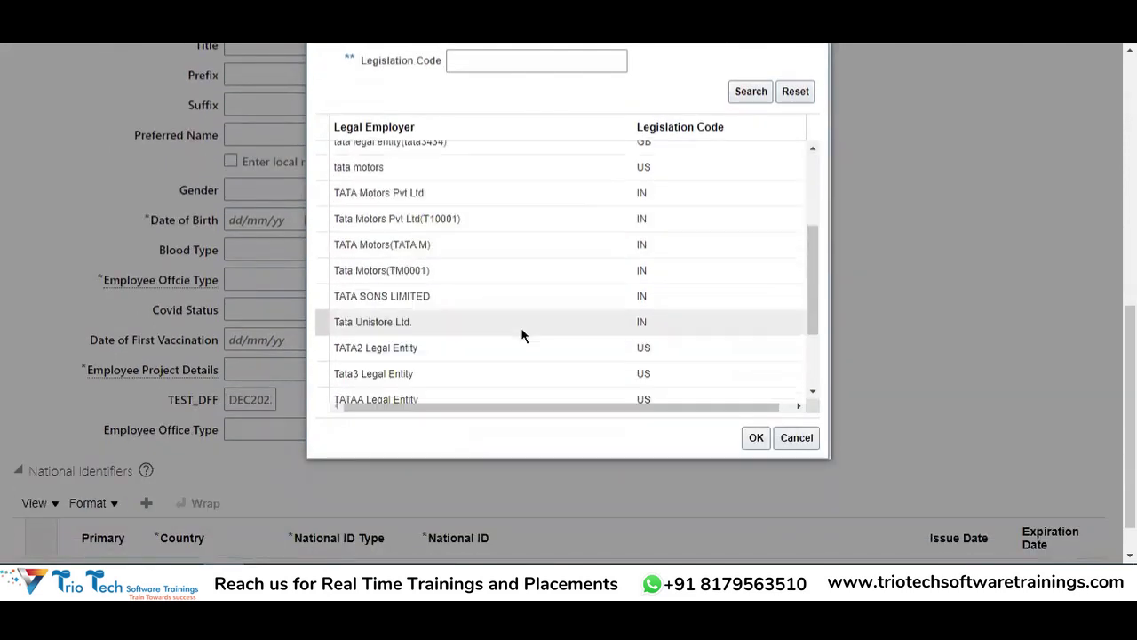
left_click(432, 271)
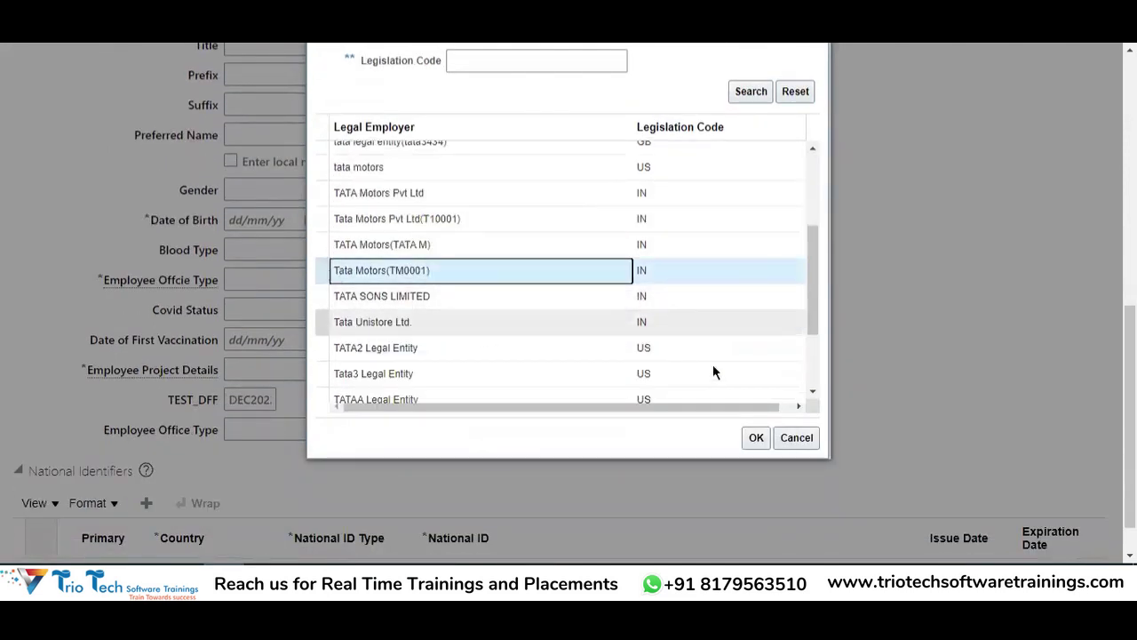
left_click(511, 220)
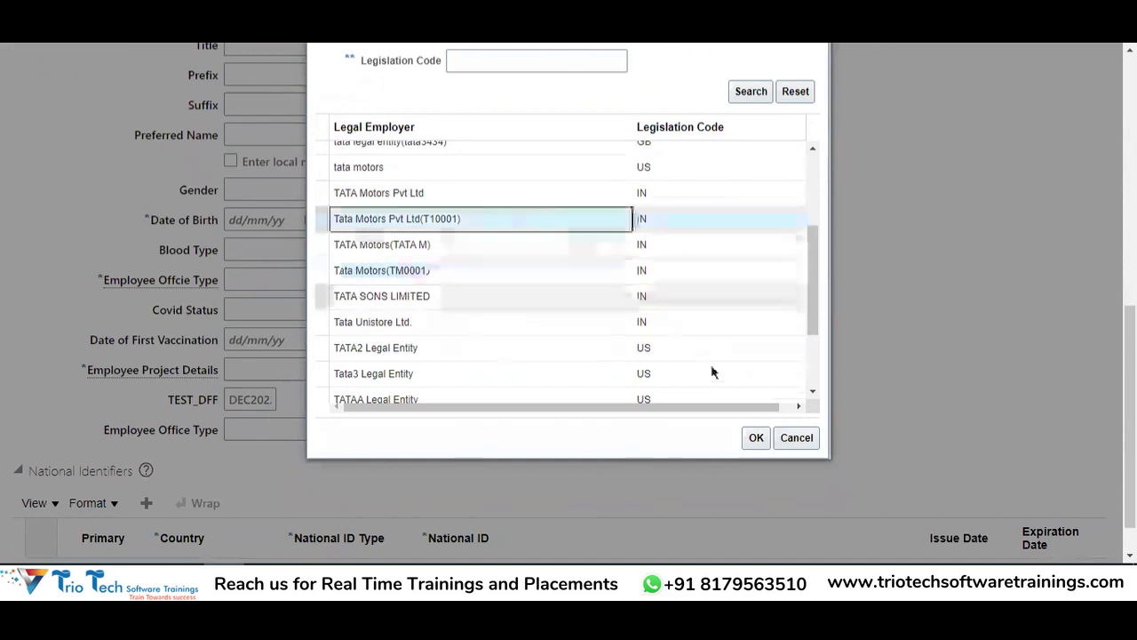
left_click(470, 193)
left_click(753, 438)
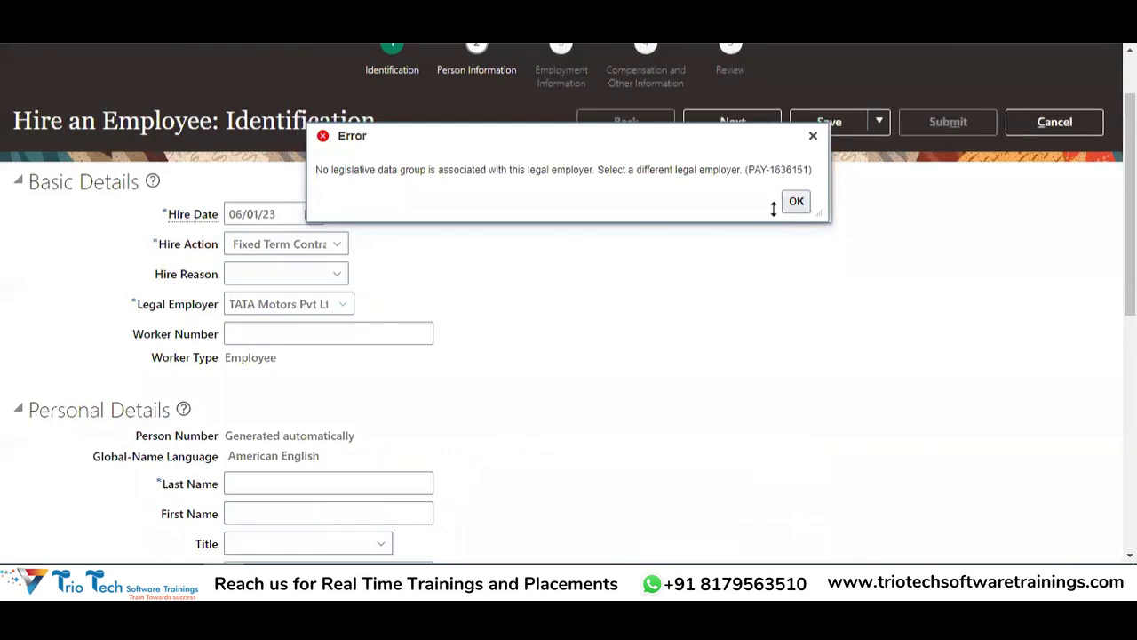
left_click(793, 210)
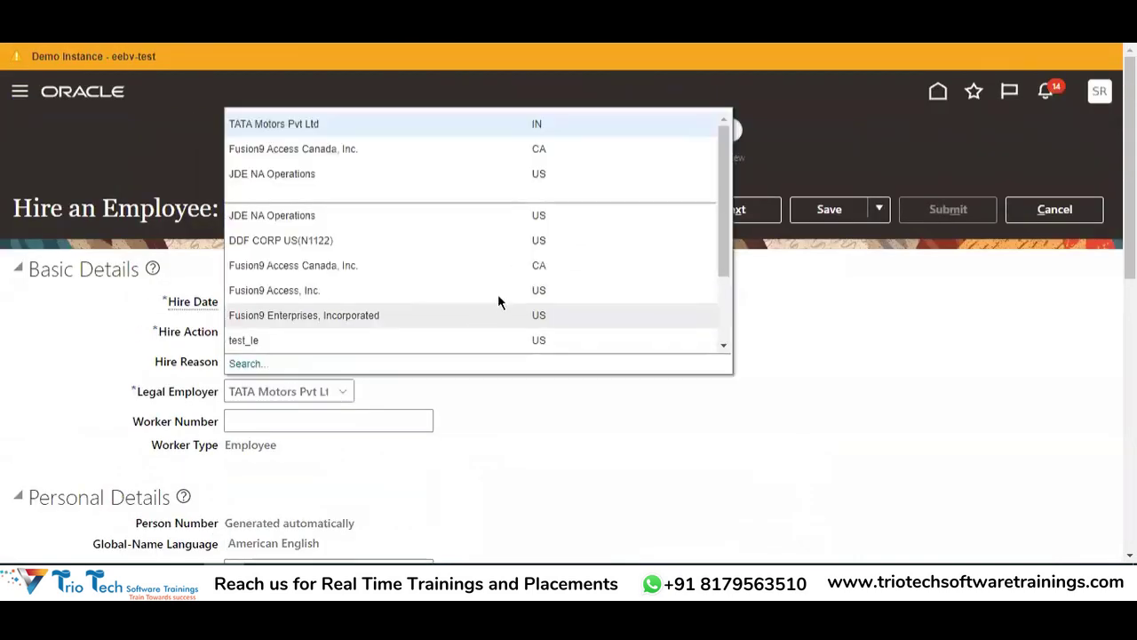
Search legal employers by legislation code IN and set the Legal Employer to AD CompuCom-CSI Systems India Pvt Ltd.
left_click(266, 365)
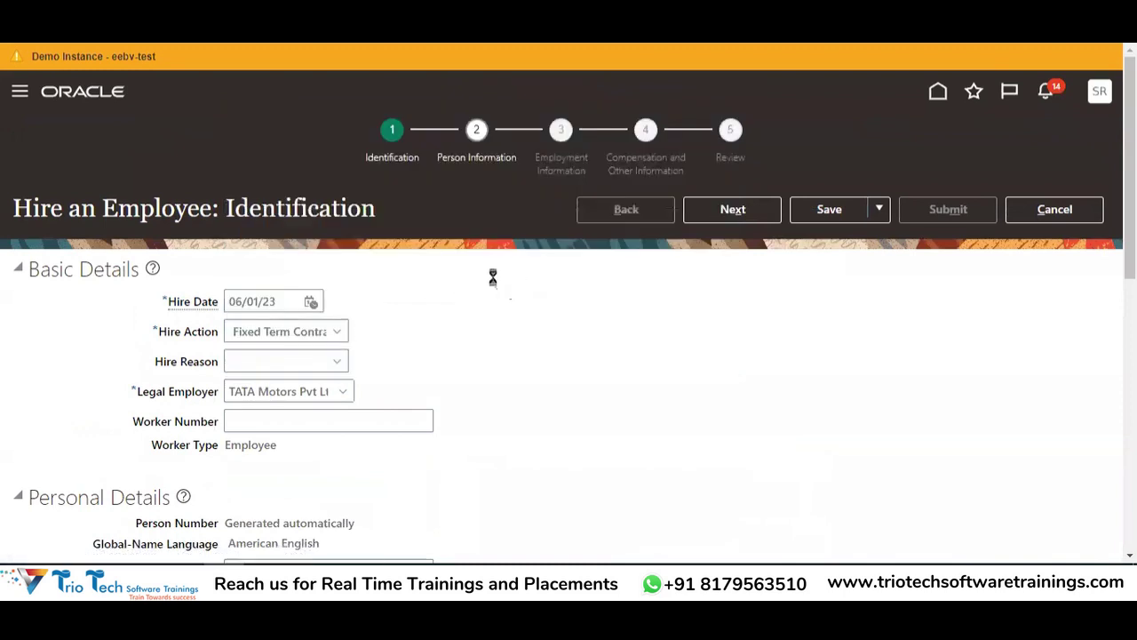
left_click(465, 301)
type("IN")
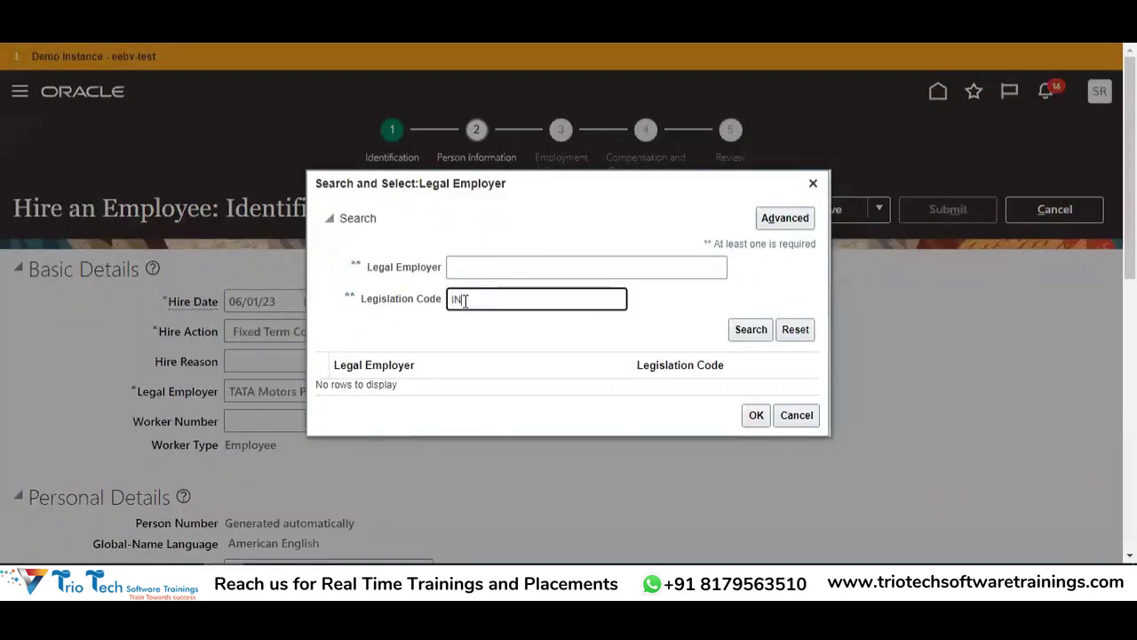
key("Return")
scroll(673, 261, "down", 3)
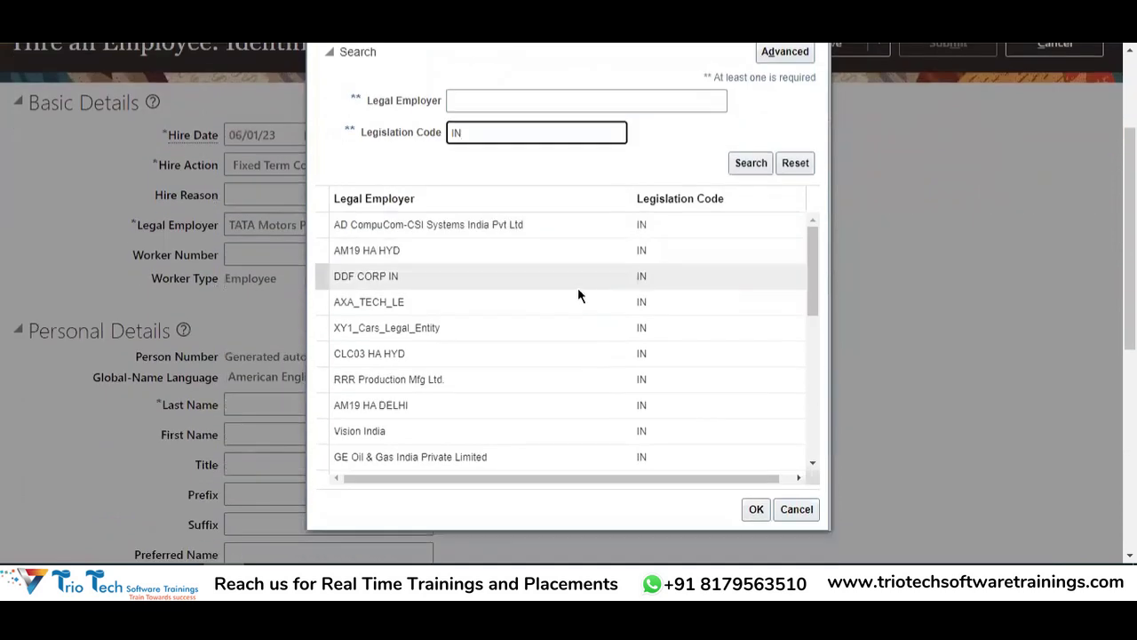
left_click(471, 224)
left_click(754, 509)
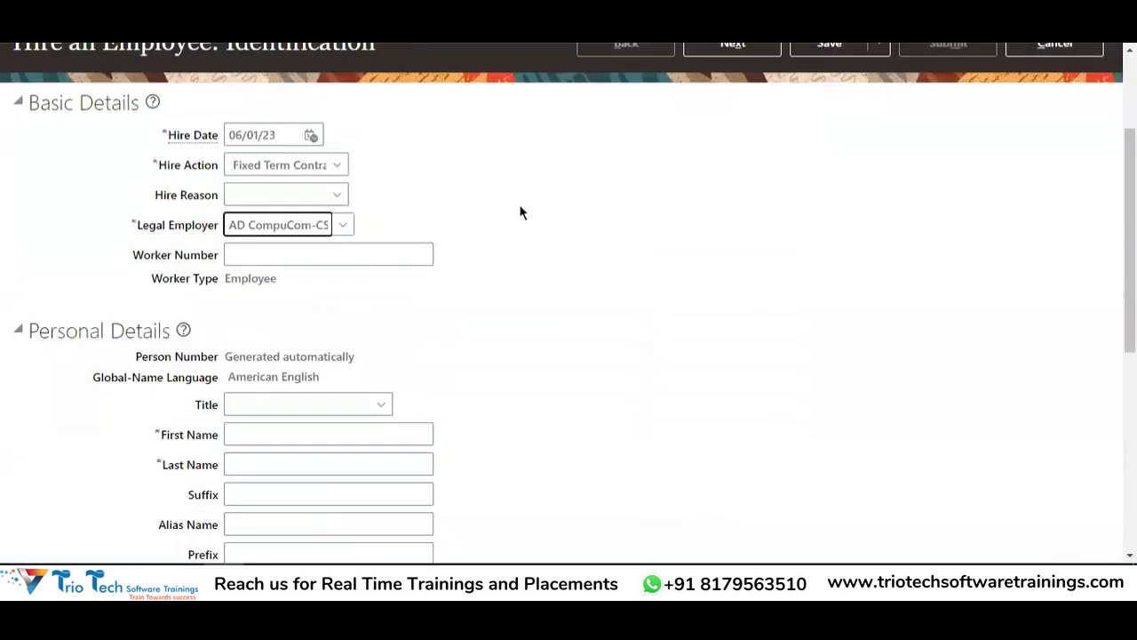
Check the legislation code of the chosen legal employer in the Legal Employer choices.
scroll(497, 196, "down", 2)
scroll(524, 267, "up", 3)
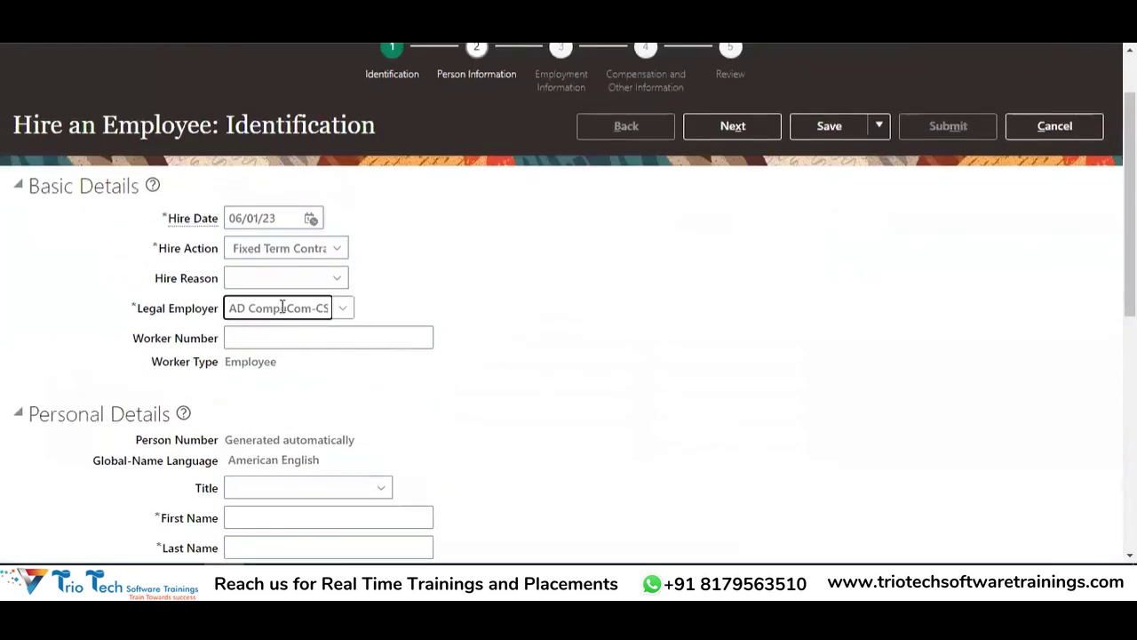
left_click(351, 308)
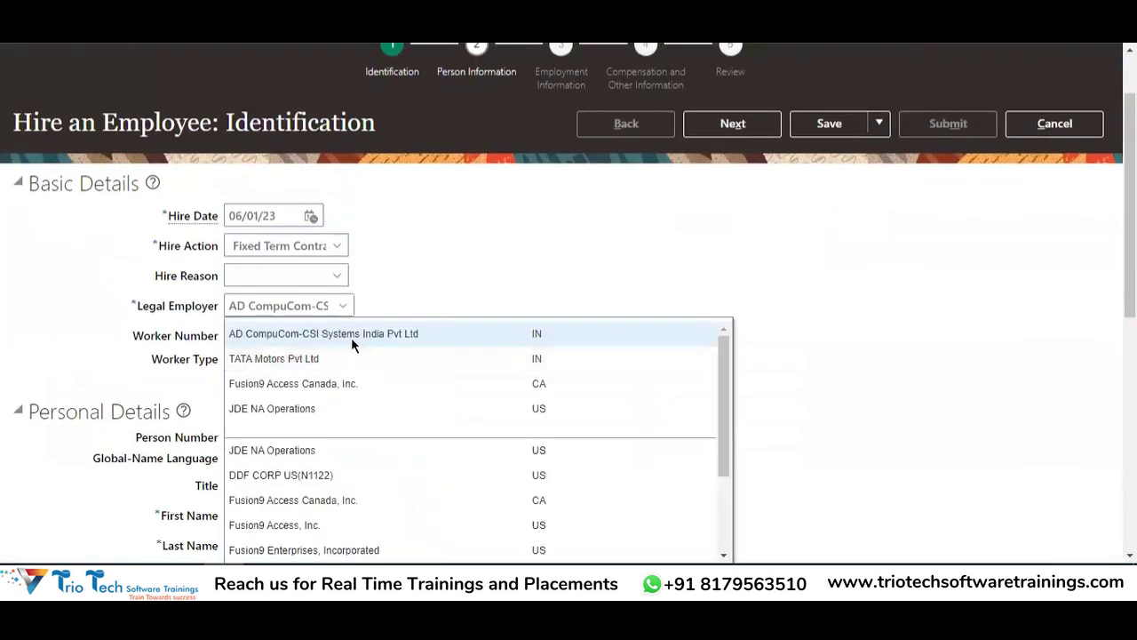
left_click(457, 270)
Examine the Personal Details fields offered for the Indian legal employer, from Title, First Name and Last Name through Alias Name to Blood Type.
scroll(546, 246, "down", 2)
left_click_drag(79, 253, 136, 253)
scroll(267, 266, "down", 2)
double_click(192, 154)
left_click_drag(157, 180, 210, 193)
left_click(202, 216)
double_click(209, 244)
left_click_drag(157, 271, 223, 274)
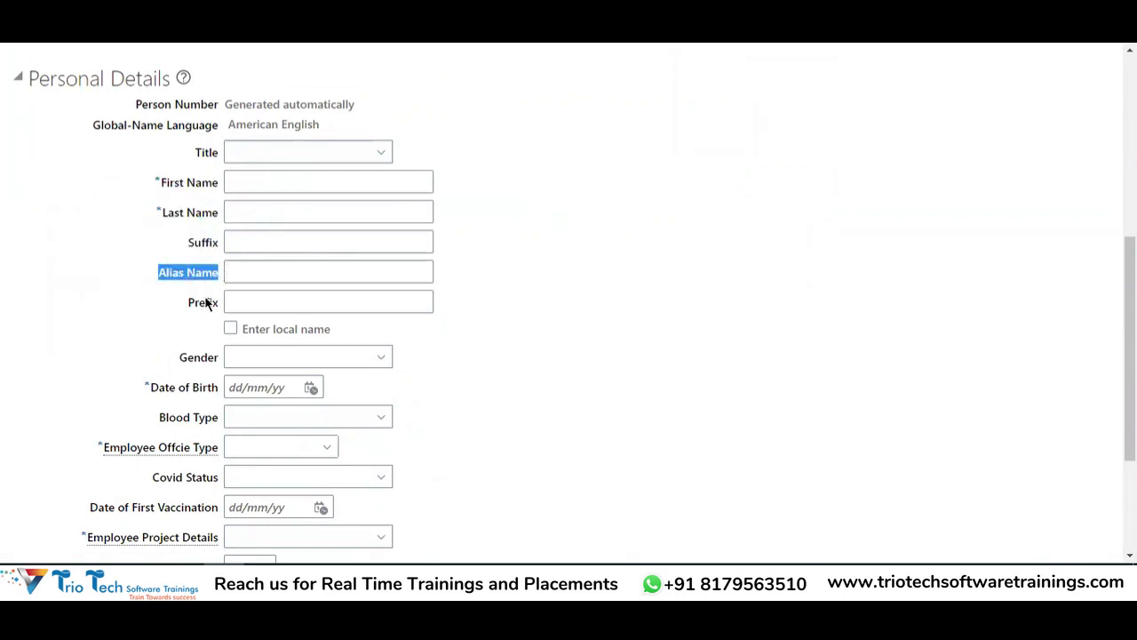
left_click_drag(194, 153, 202, 418)
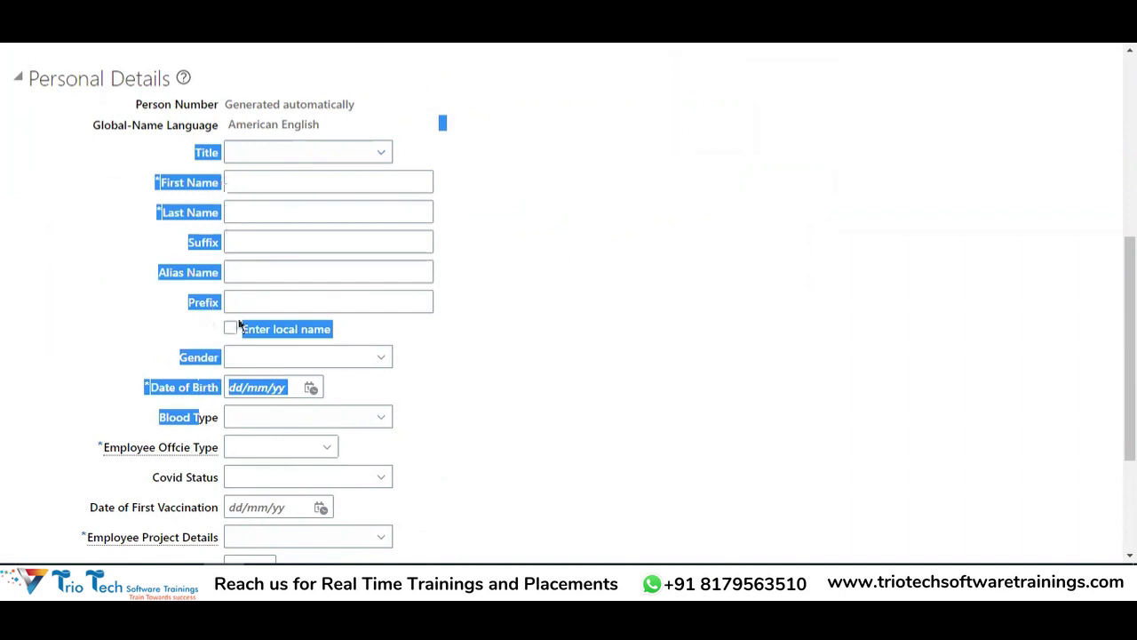
Check the full name of the selected legal employer in Basic Details.
scroll(272, 279, "up", 5)
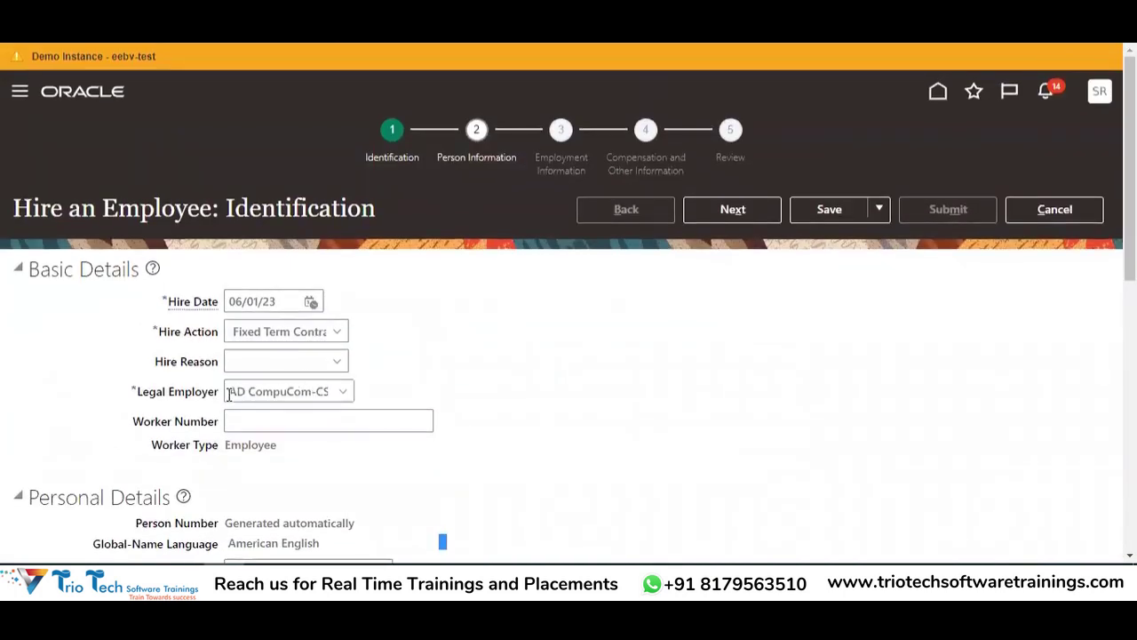
left_click_drag(230, 395, 352, 410)
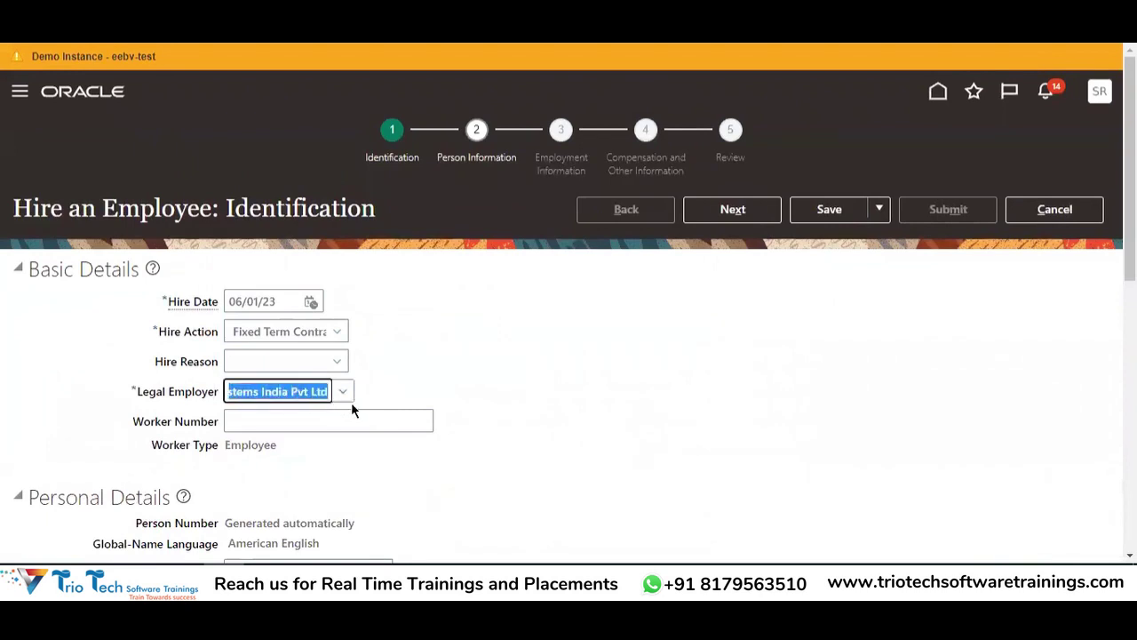
left_click(538, 362)
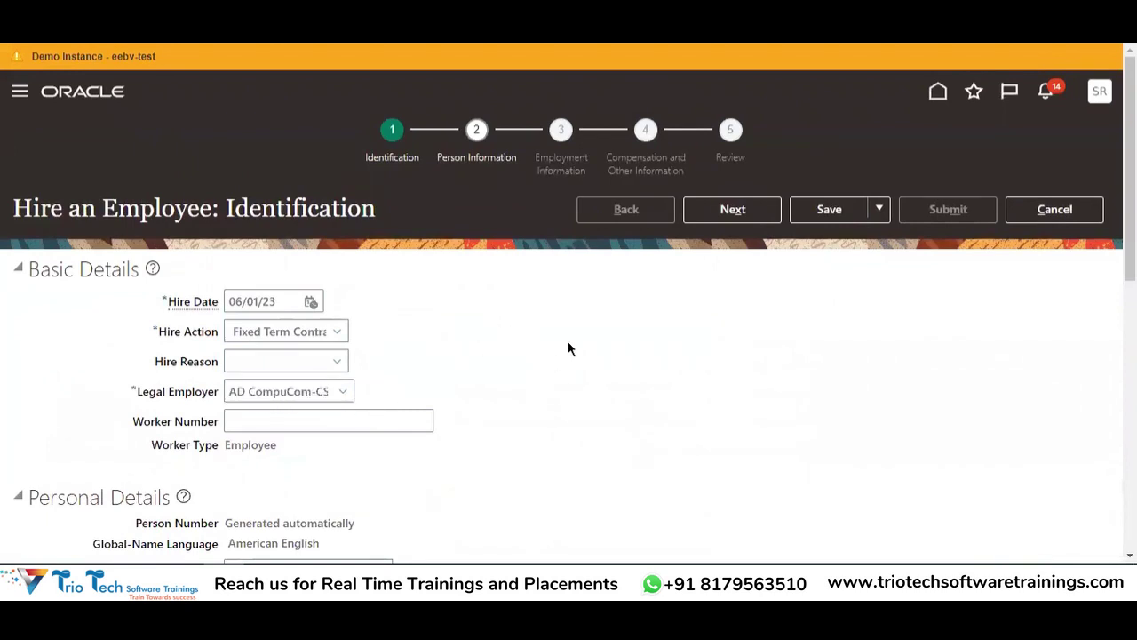
left_click_drag(229, 393, 360, 405)
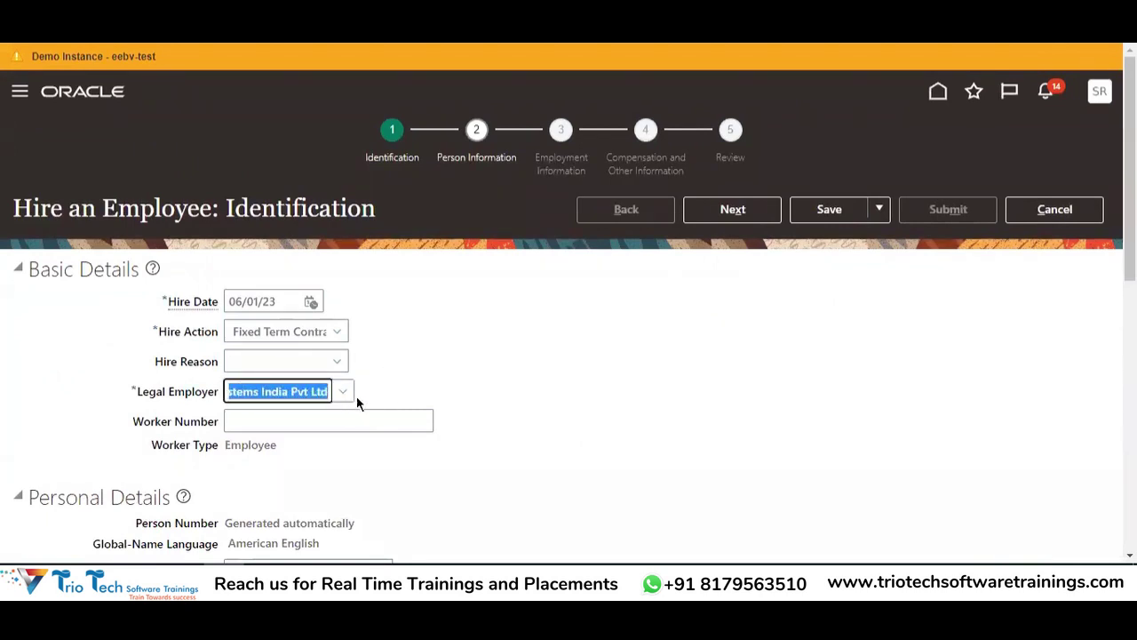
scroll(391, 395, "down", 1)
scroll(462, 353, "down", 3)
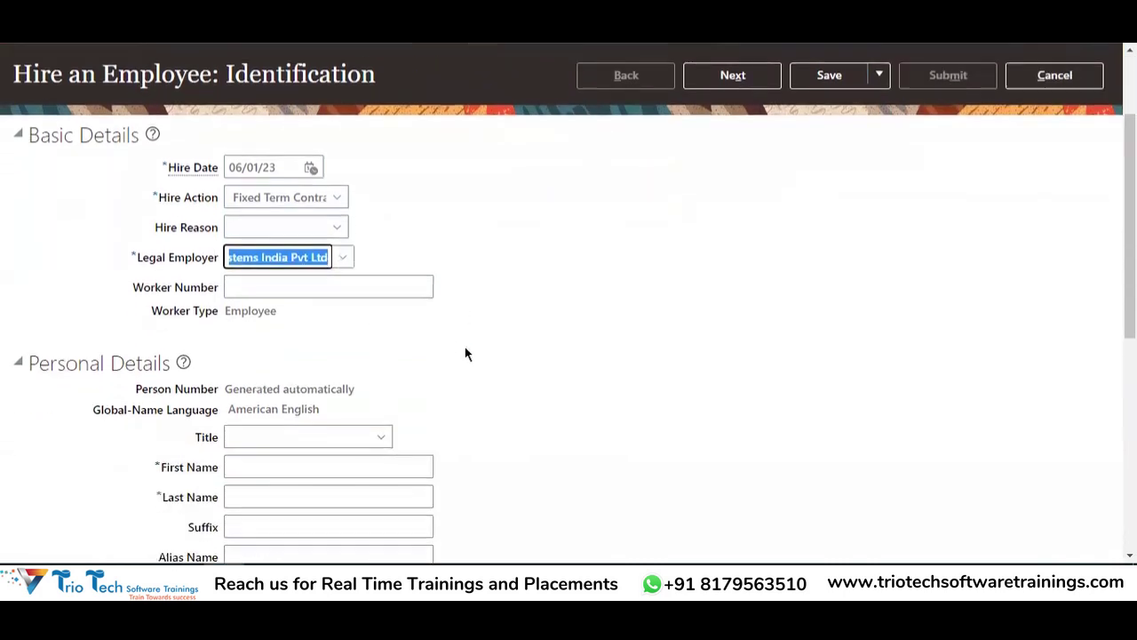
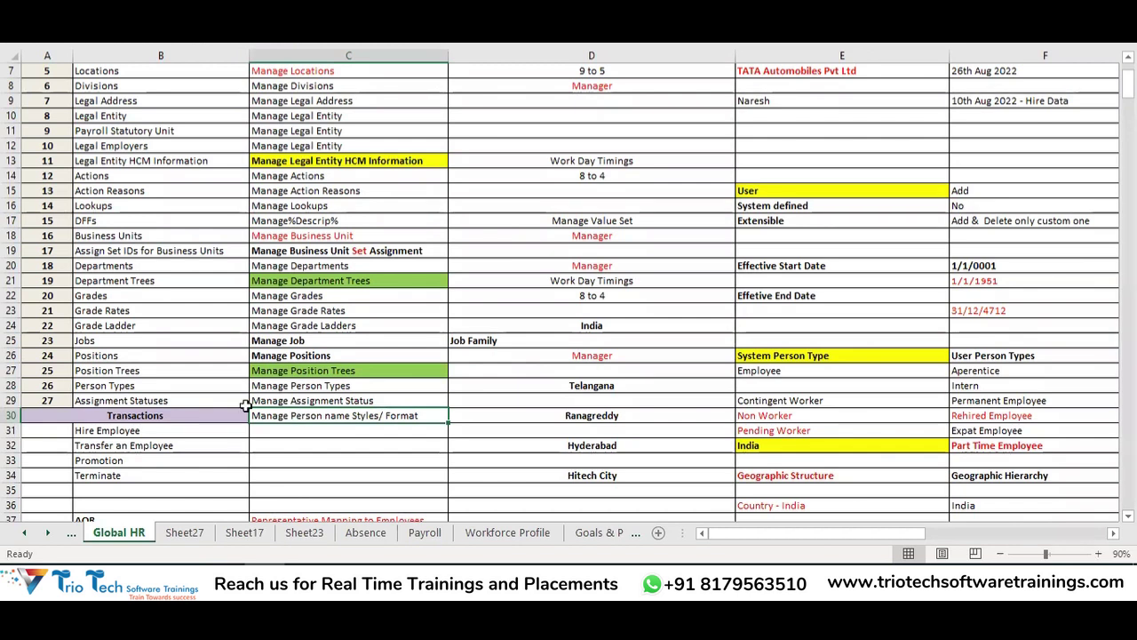
Switch from the Excel task list back to Oracle and review the Personal Details fields from Title to Gender.
key("alt+Tab")
left_click_drag(199, 229, 234, 432)
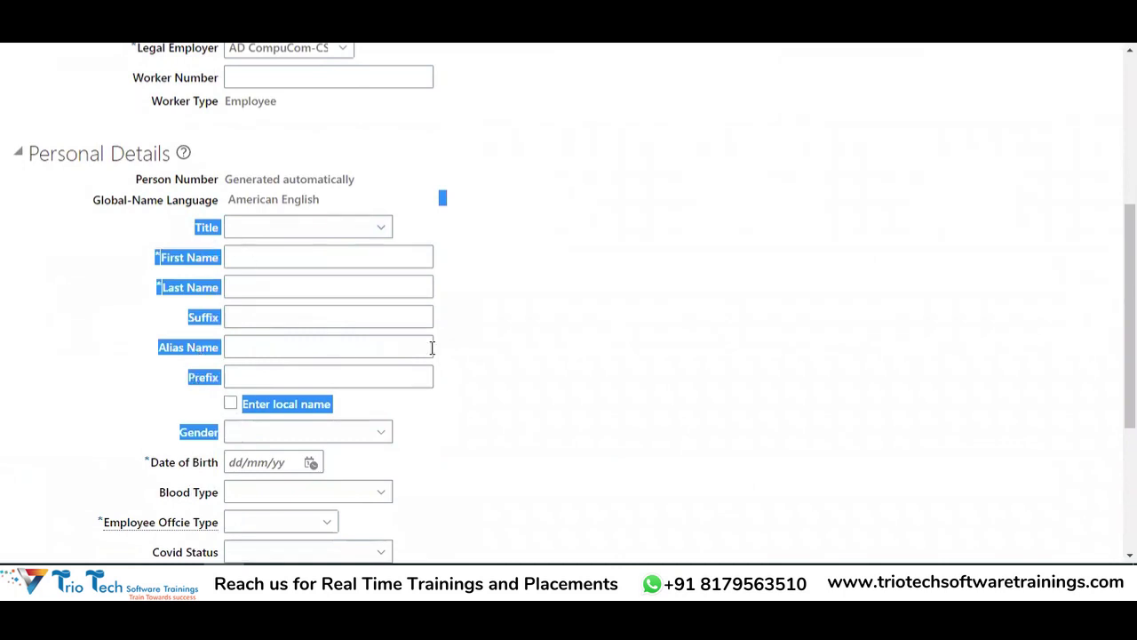
scroll(632, 316, "up", 5)
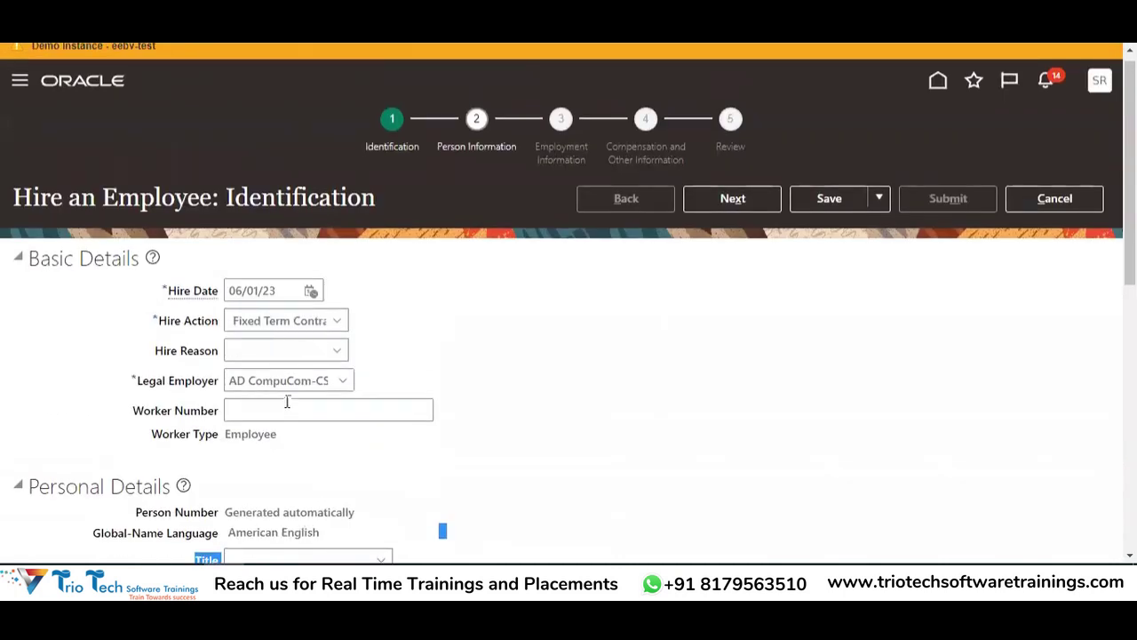
left_click(586, 372)
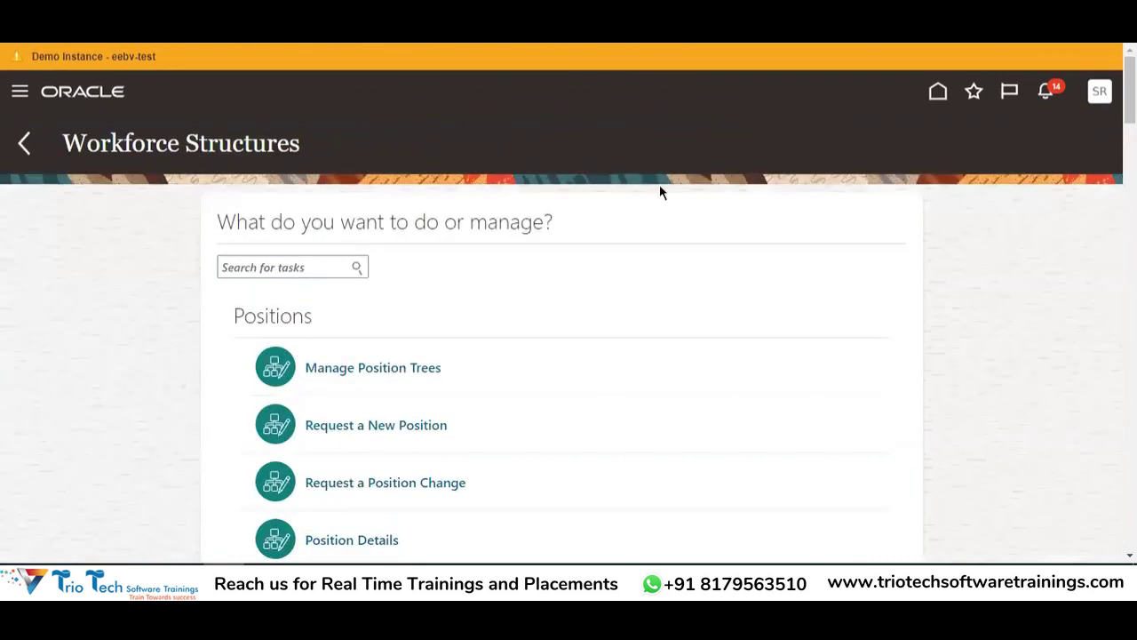
Open Setup and Maintenance and switch the setup offering to Workforce Deployment.
left_click(1108, 98)
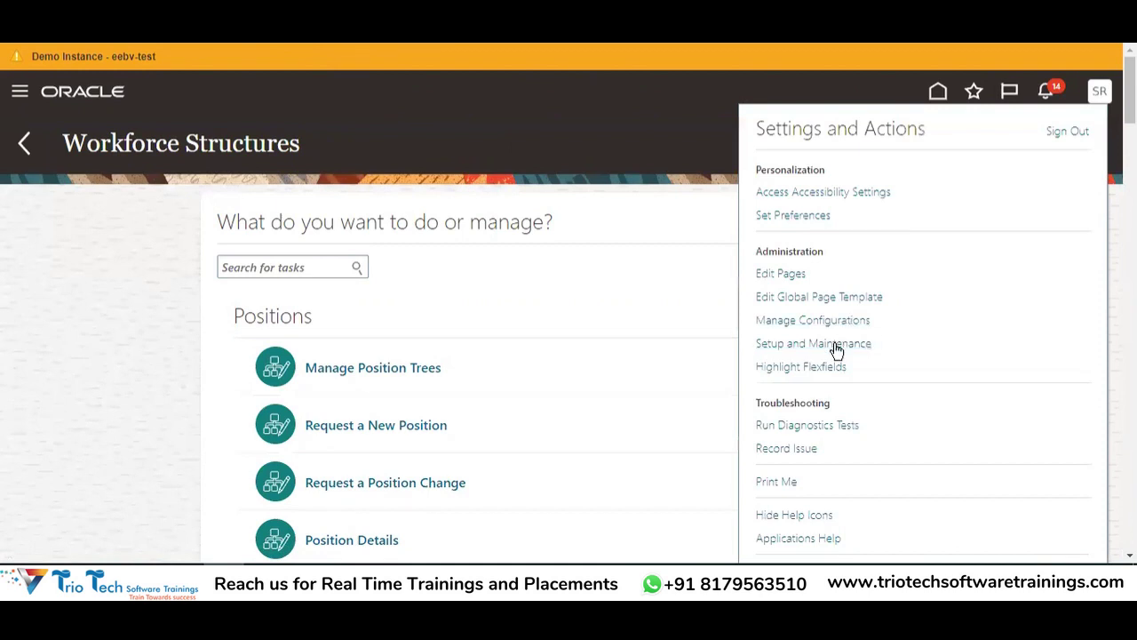
left_click(836, 347)
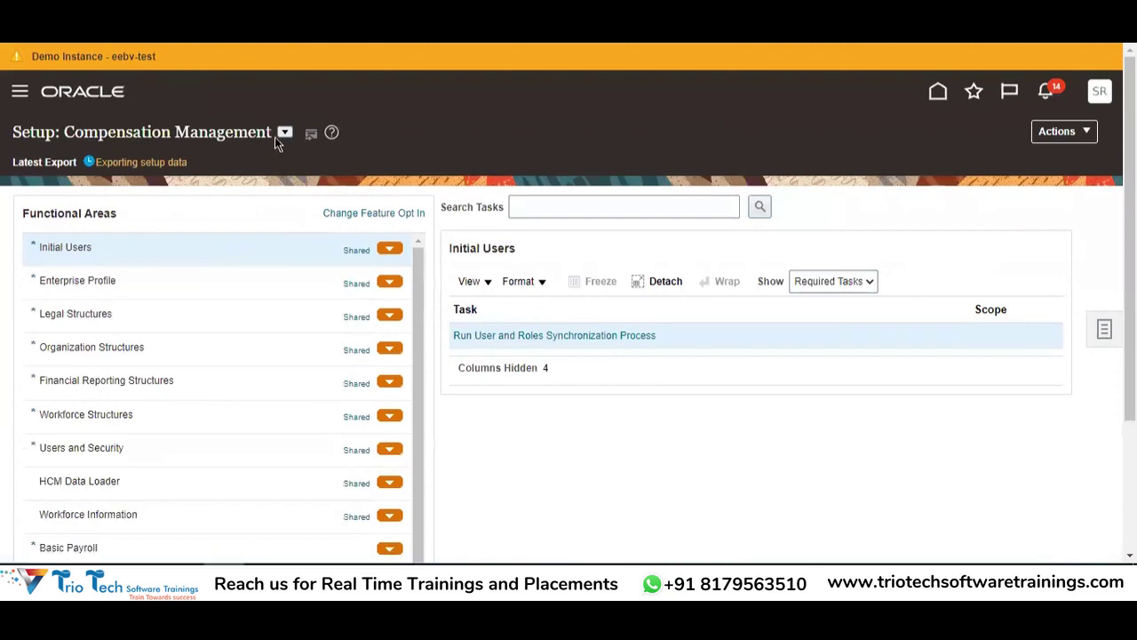
left_click(284, 133)
scroll(376, 303, "down", 5)
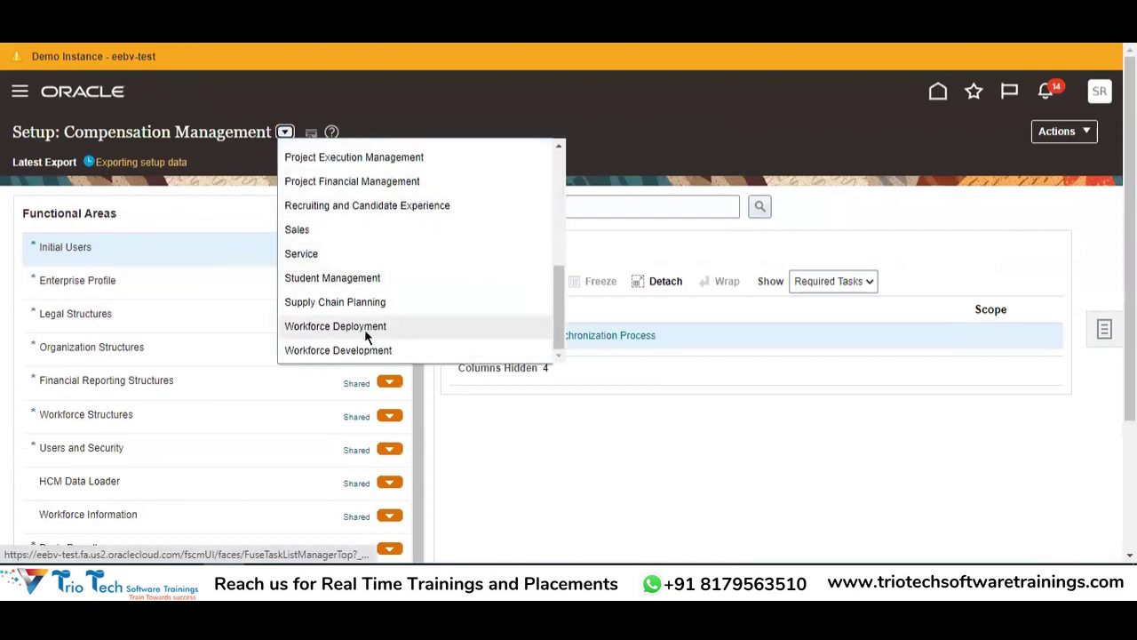
Search the Workforce Deployment setup tasks for "Manage Person name Style".
left_click(559, 205)
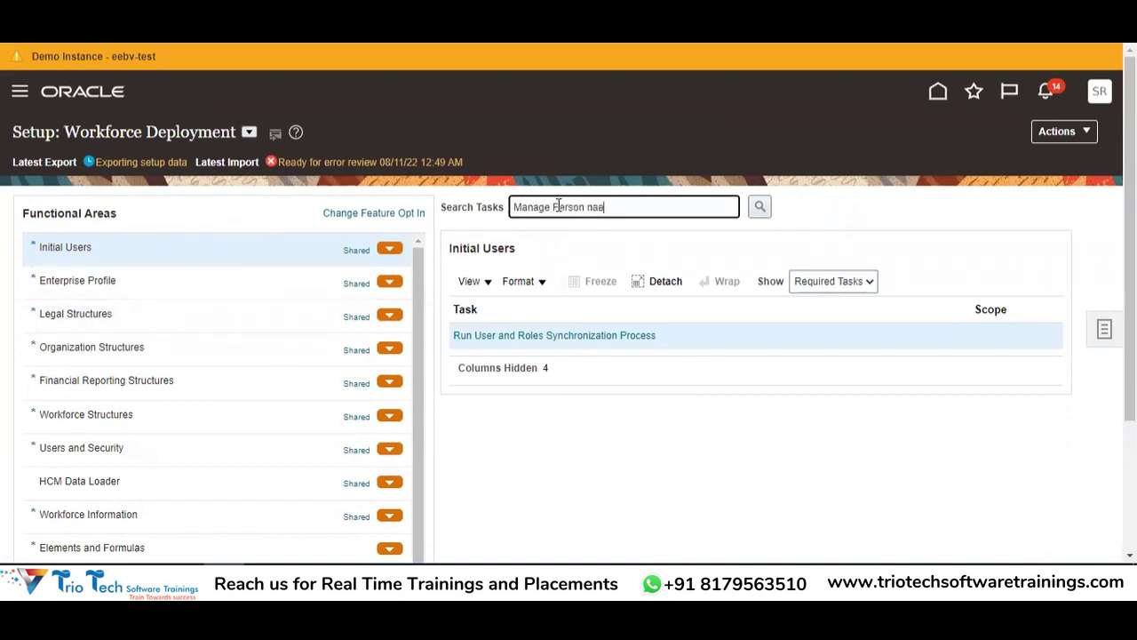
type("le")
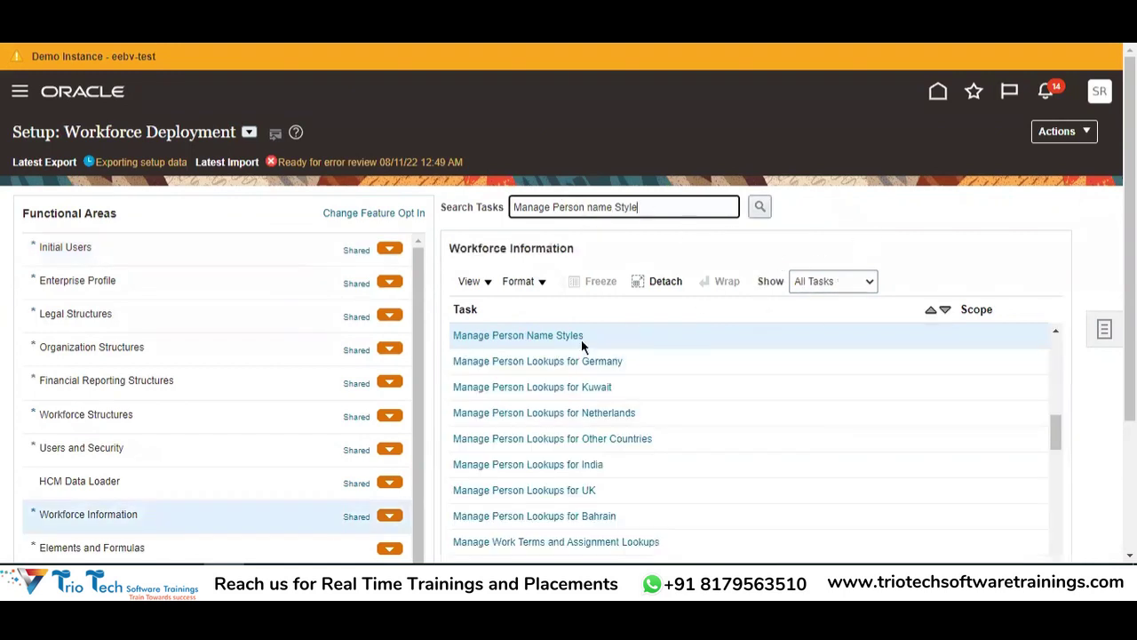
Check the task name against the Excel task list, and open the Manage Person Name Styles setup task in Oracle.
left_click(533, 338)
key("alt+Tab")
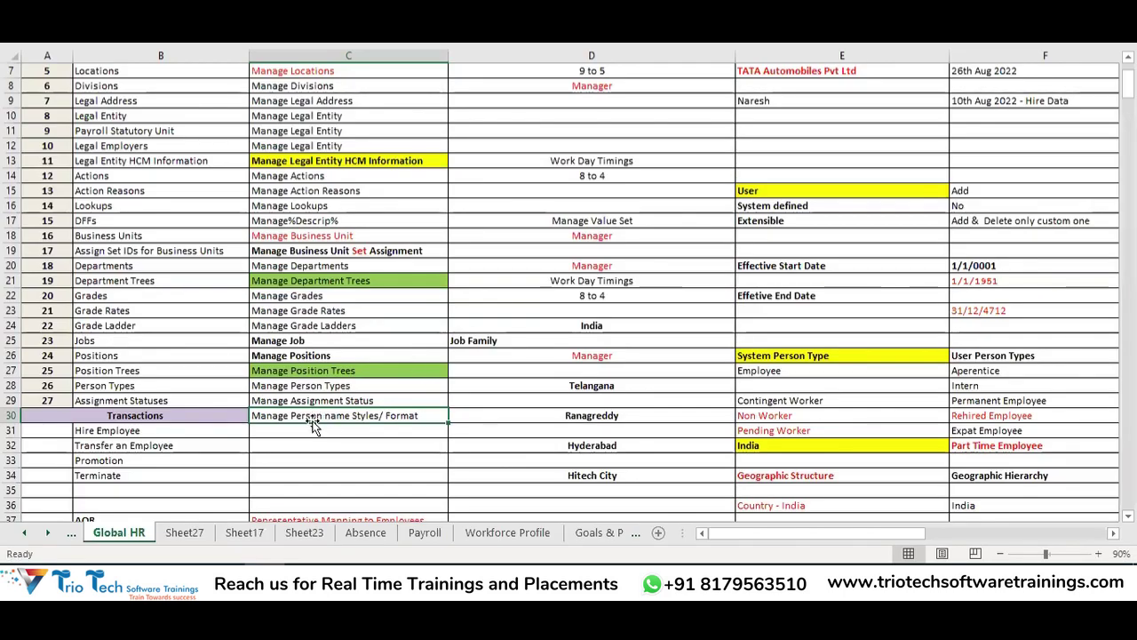
key("alt+Tab")
left_click(554, 338)
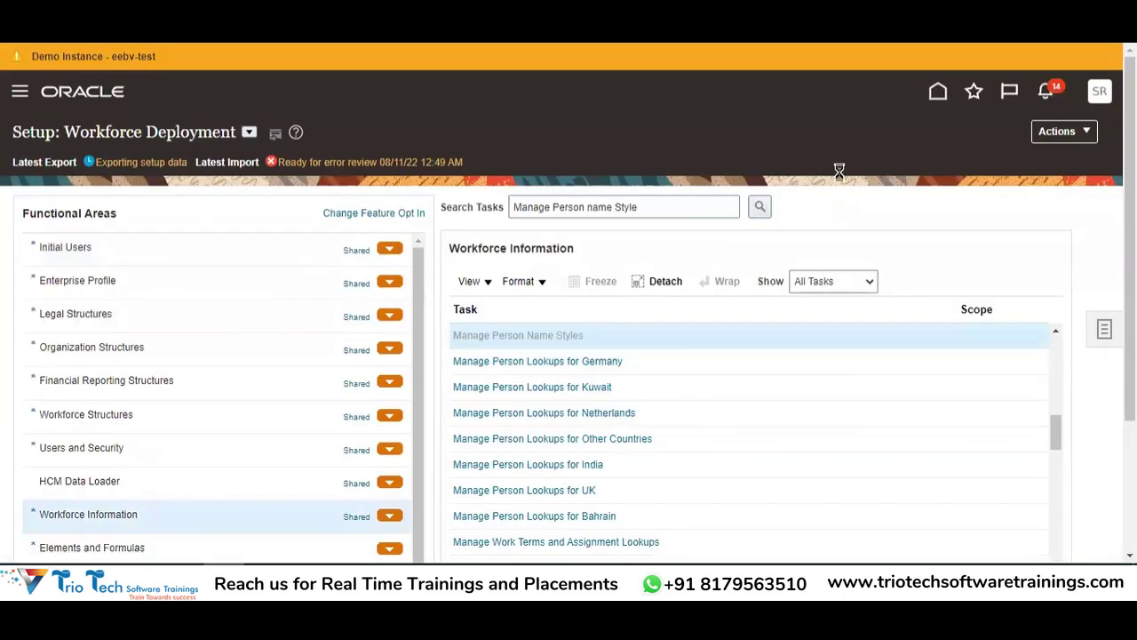
Look through the first countries in the Name Styles list on the Person Name Styles page.
left_click_drag(31, 146, 230, 147)
scroll(232, 167, "down", 2)
scroll(58, 89, "up", 2)
left_click_drag(16, 205, 95, 207)
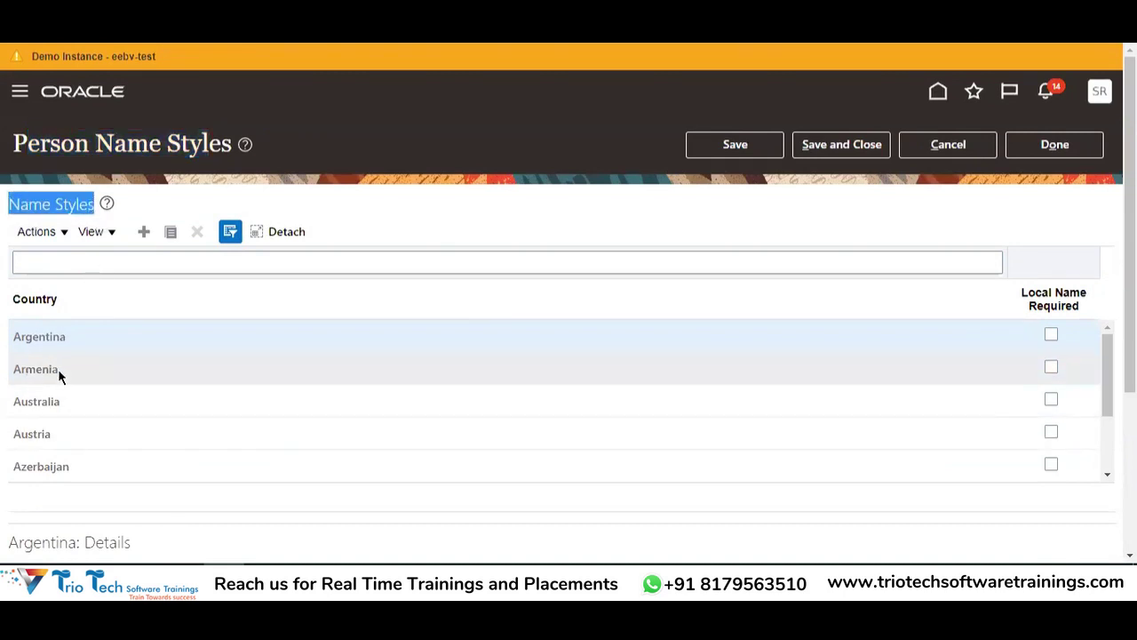
scroll(45, 368, "down", 3)
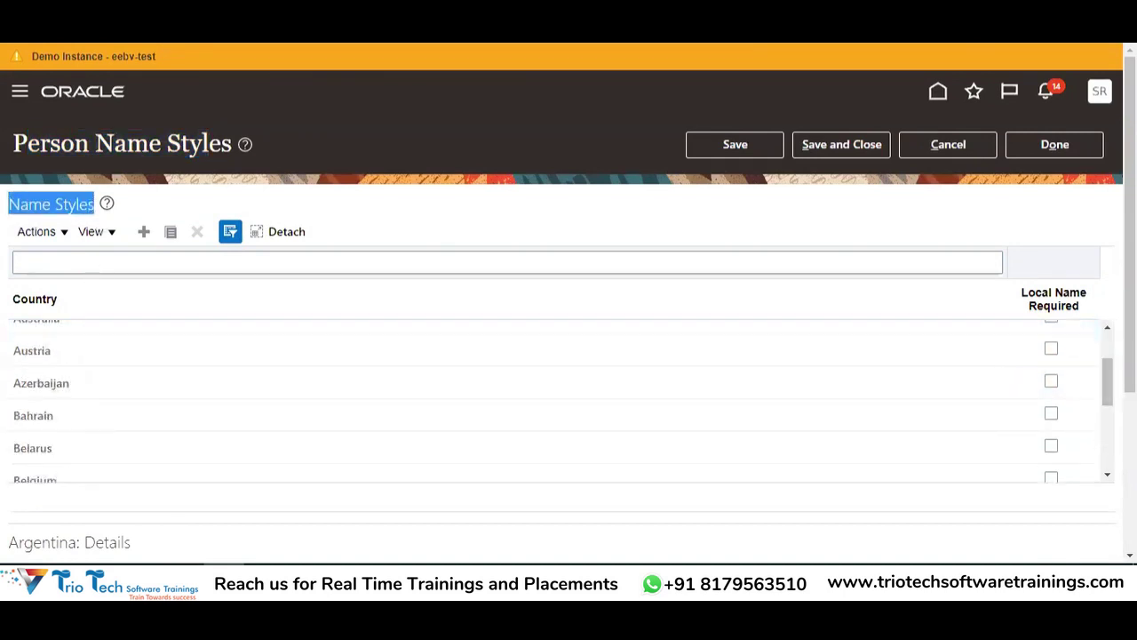
left_click_drag(1109, 386, 1107, 345)
Examine Argentina's name components, display names and required settings in its Details table.
scroll(888, 287, "down", 3)
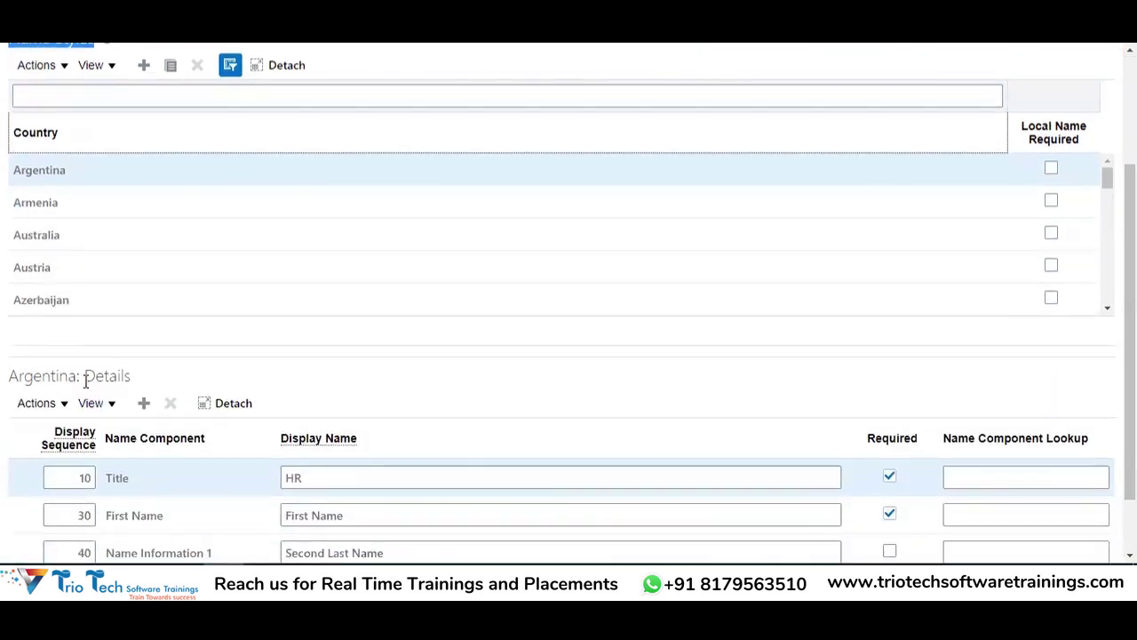
double_click(85, 381)
scroll(154, 350, "up", 3)
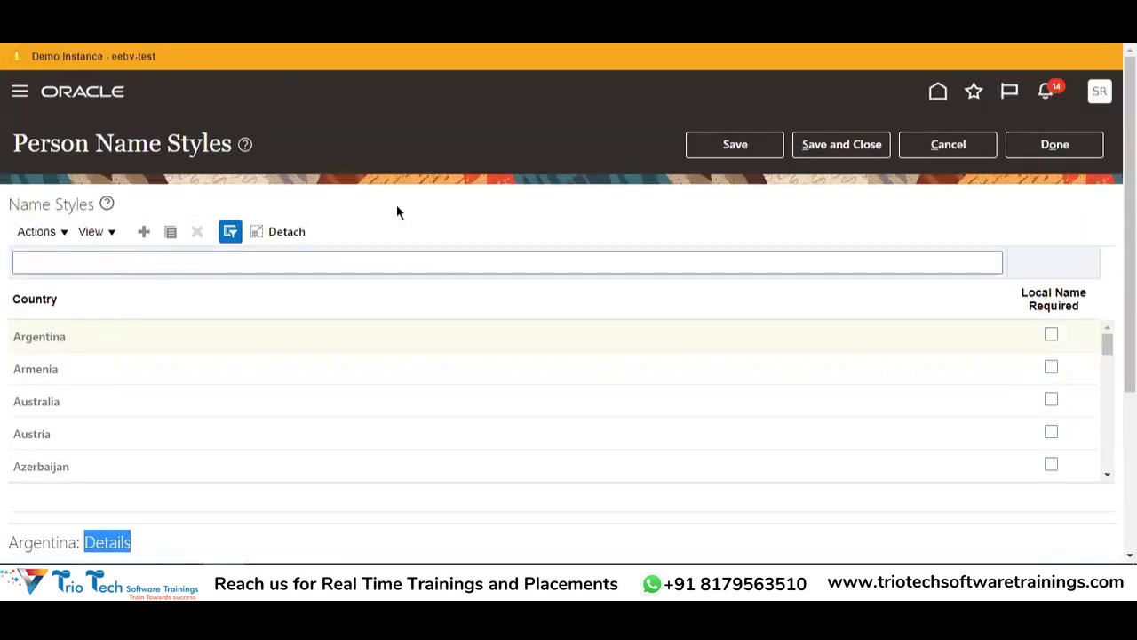
scroll(635, 125, "down", 3)
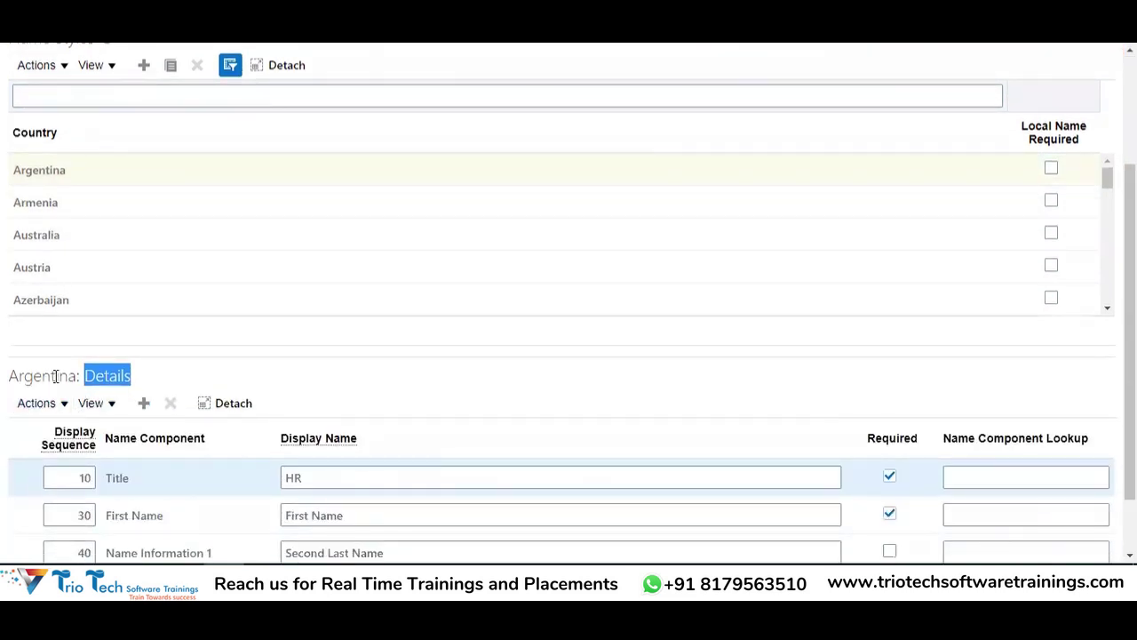
scroll(59, 377, "down", 2)
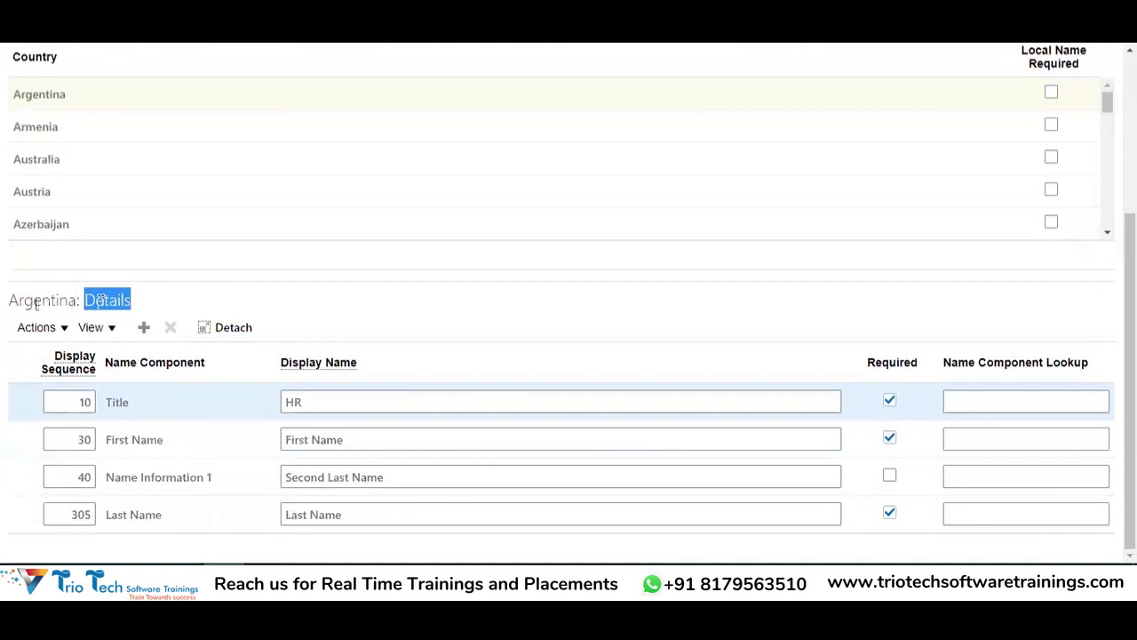
scroll(73, 235, "up", 3)
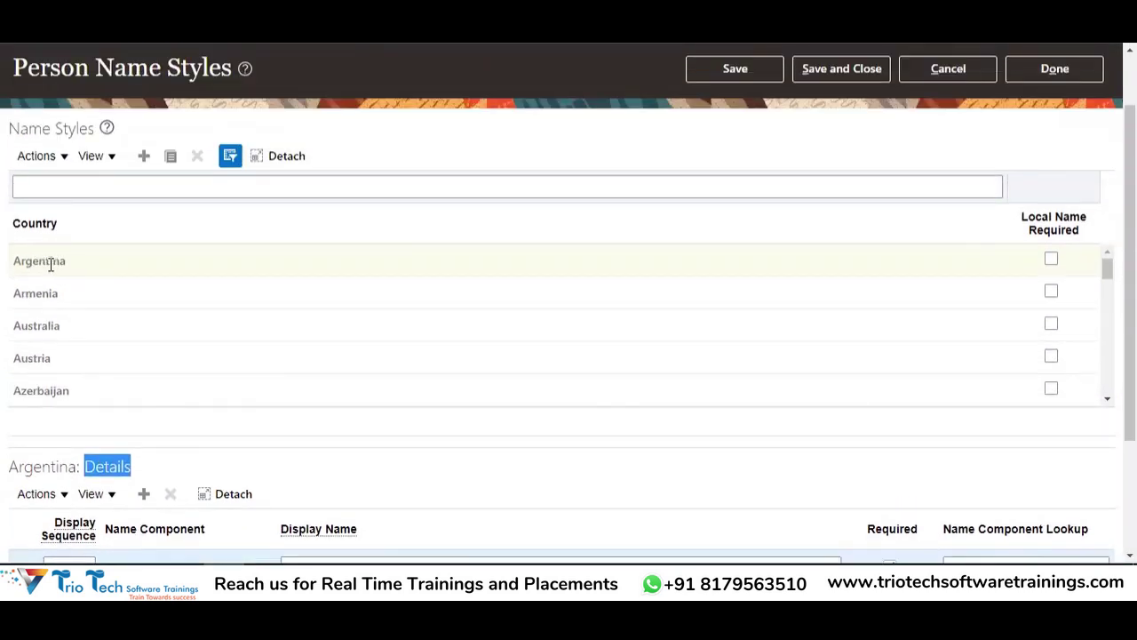
scroll(157, 236, "up", 1)
Select Australia in the Name Styles list and review its name component details.
scroll(102, 211, "down", 3)
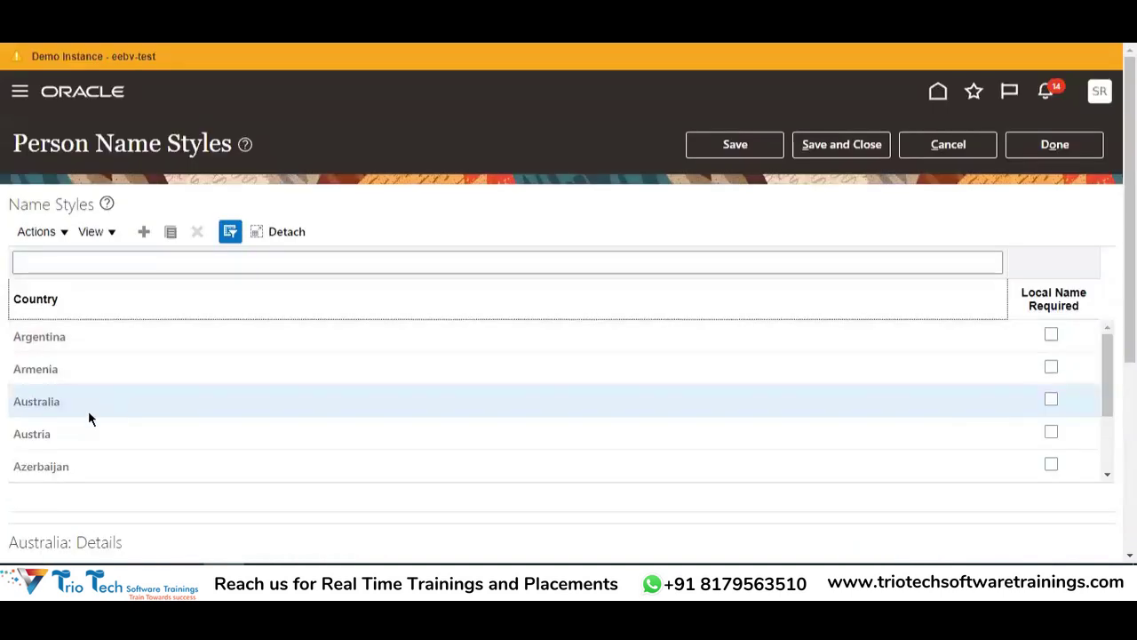
scroll(475, 303, "down", 4)
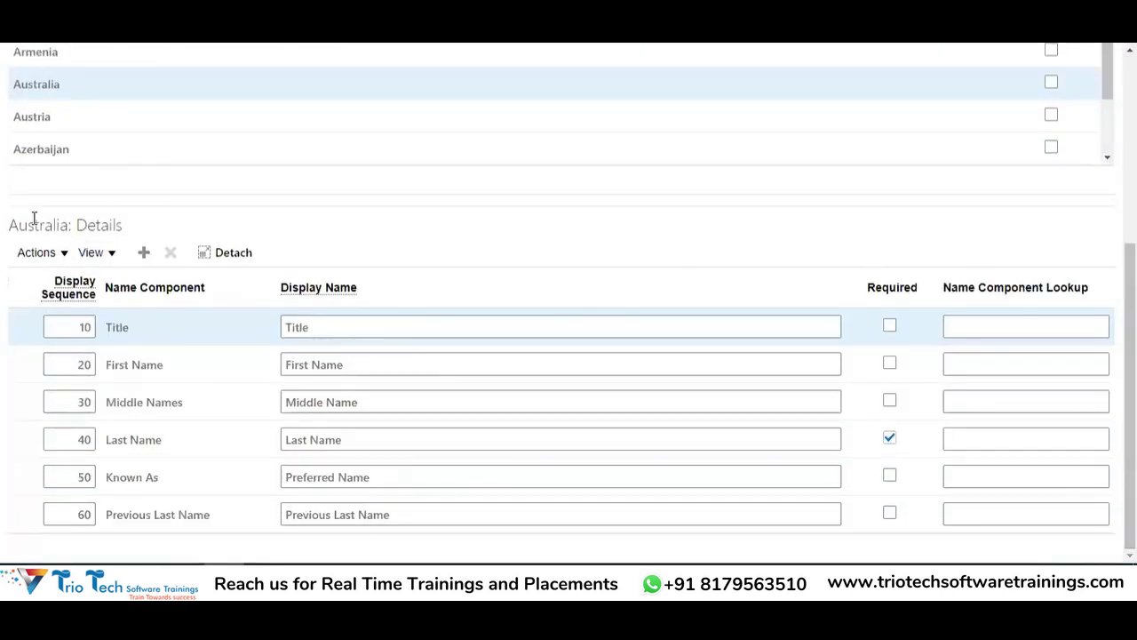
double_click(43, 226)
double_click(98, 225)
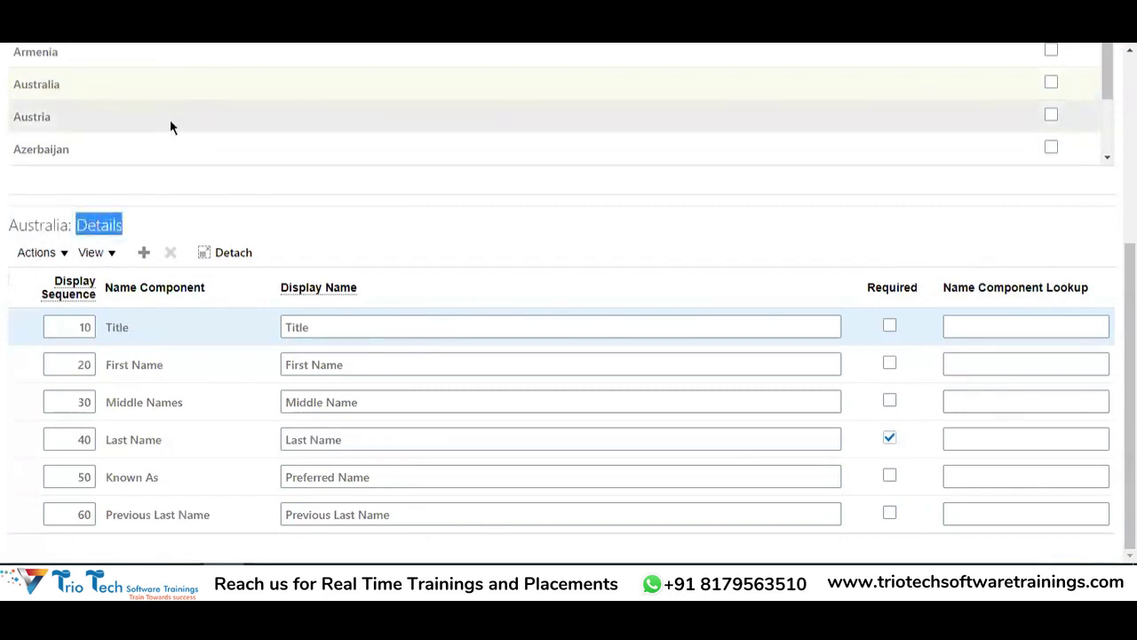
scroll(187, 127, "down", 3)
scroll(672, 247, "up", 2)
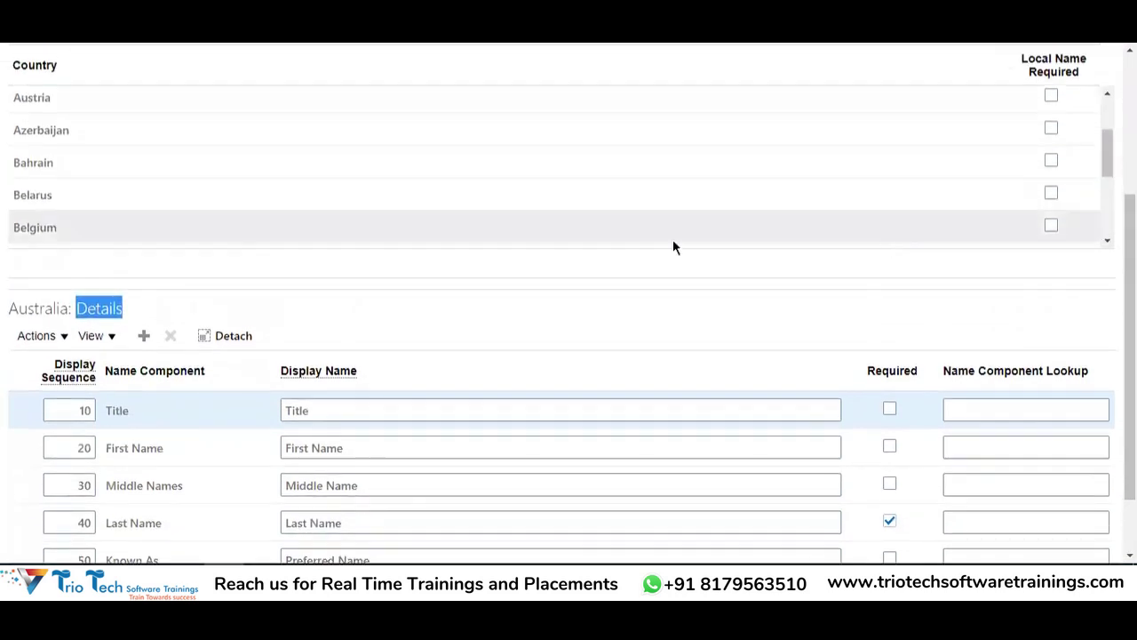
Select Belgium in the Name Styles list and check its Details section.
left_click(299, 233)
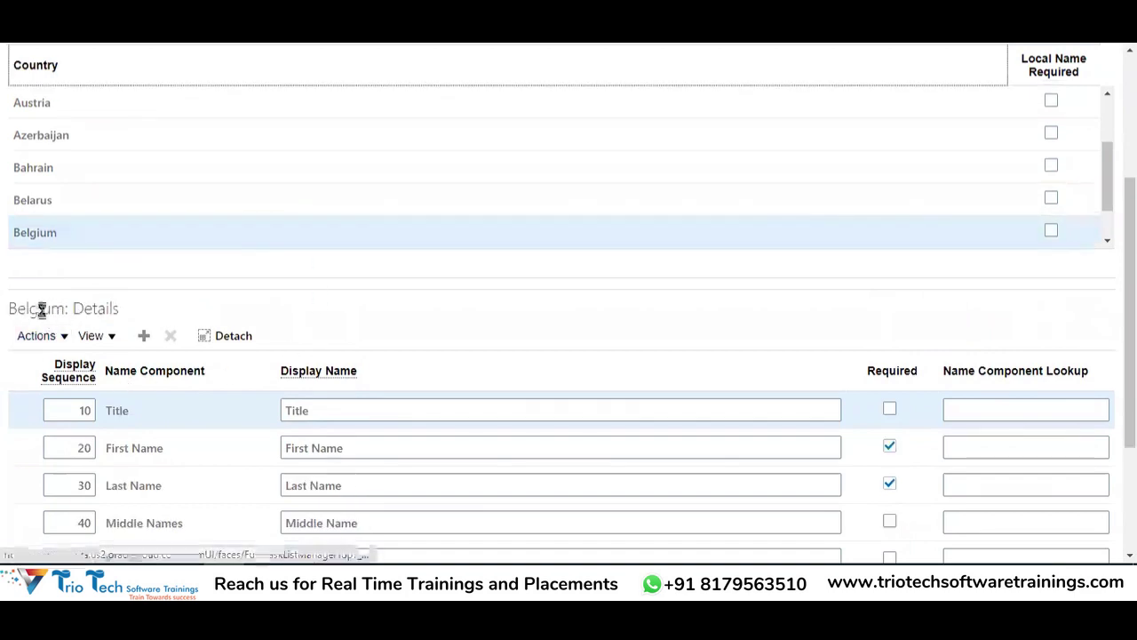
double_click(42, 309)
scroll(609, 396, "up", 3)
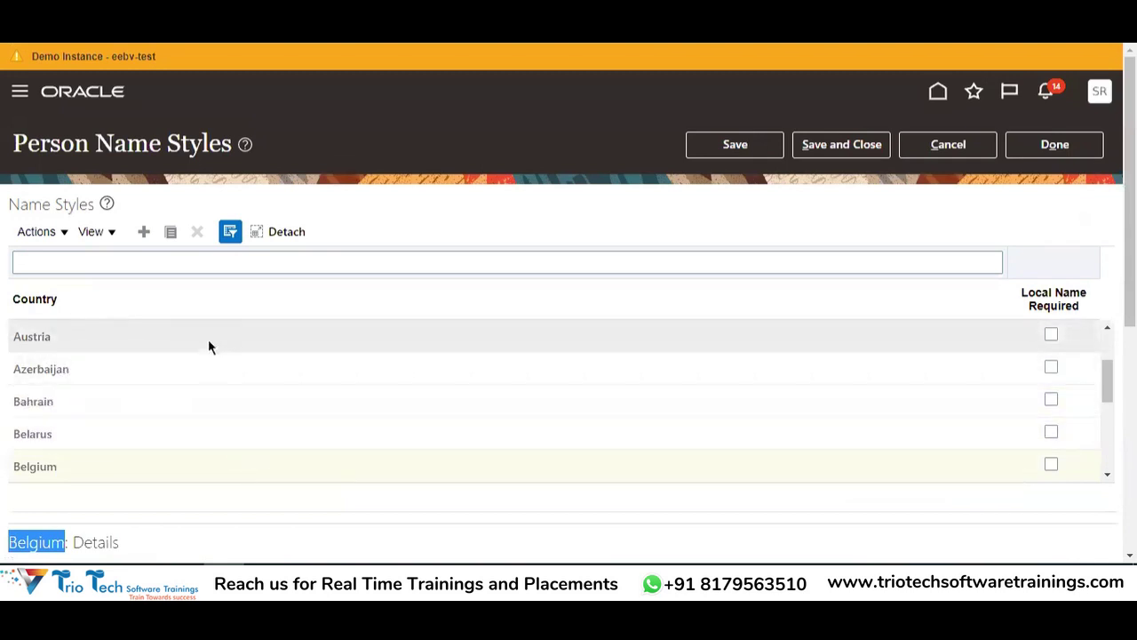
Find and select Canada in the Name Styles list, and view its name component details.
scroll(160, 396, "down", 3)
scroll(144, 414, "up", 1)
scroll(105, 433, "down", 1)
left_click(100, 433)
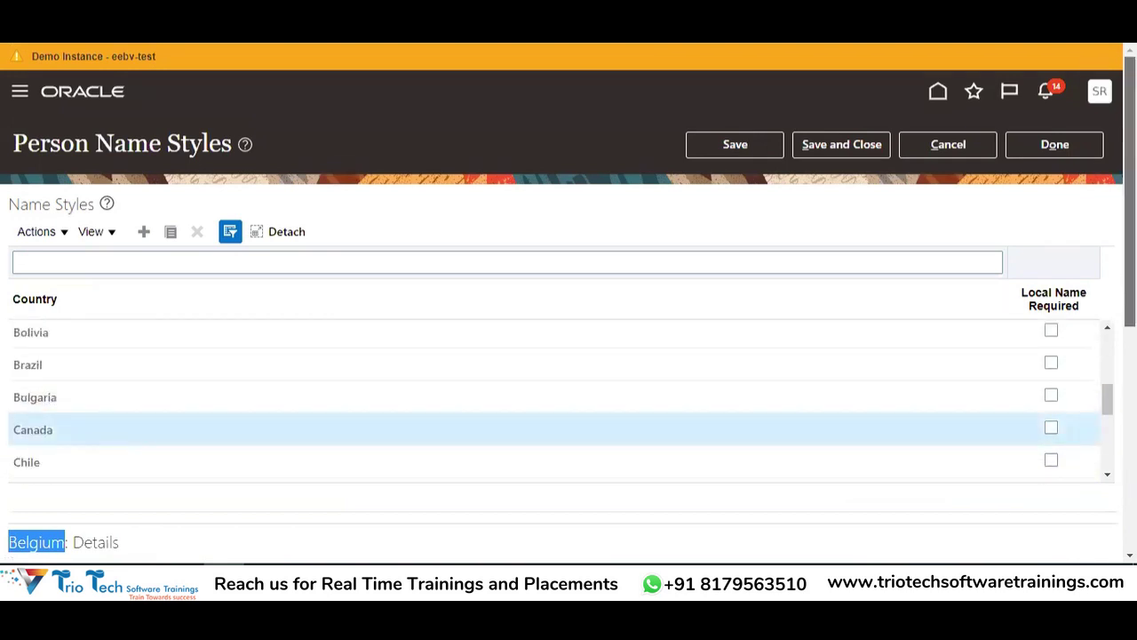
left_click_drag(1130, 191, 1130, 271)
scroll(1074, 416, "down", 2)
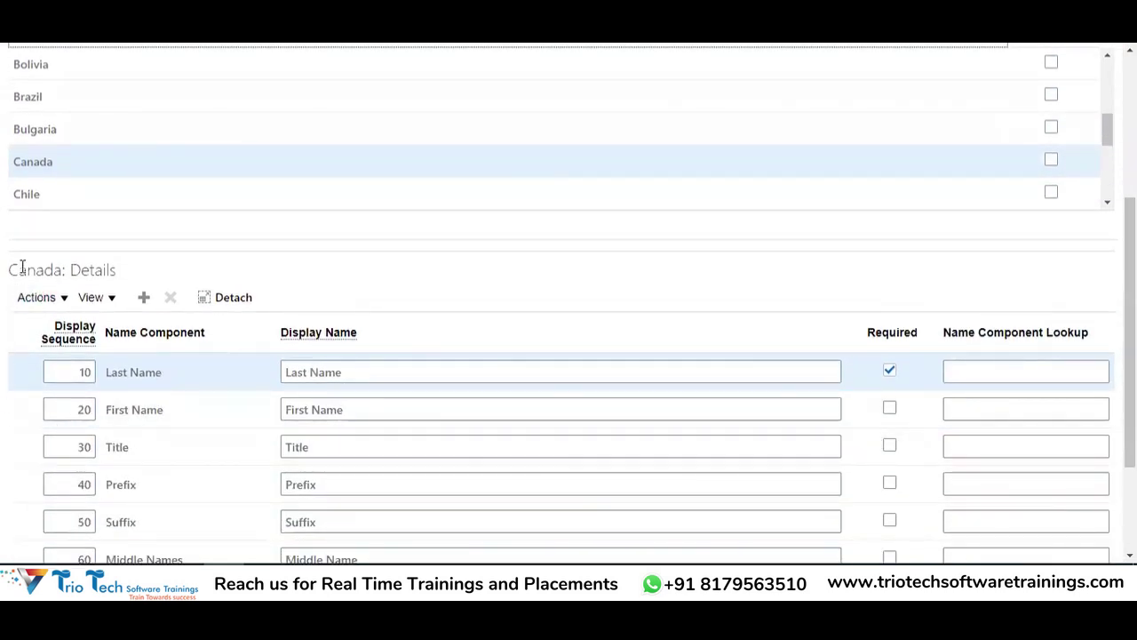
scroll(579, 223, "up", 4)
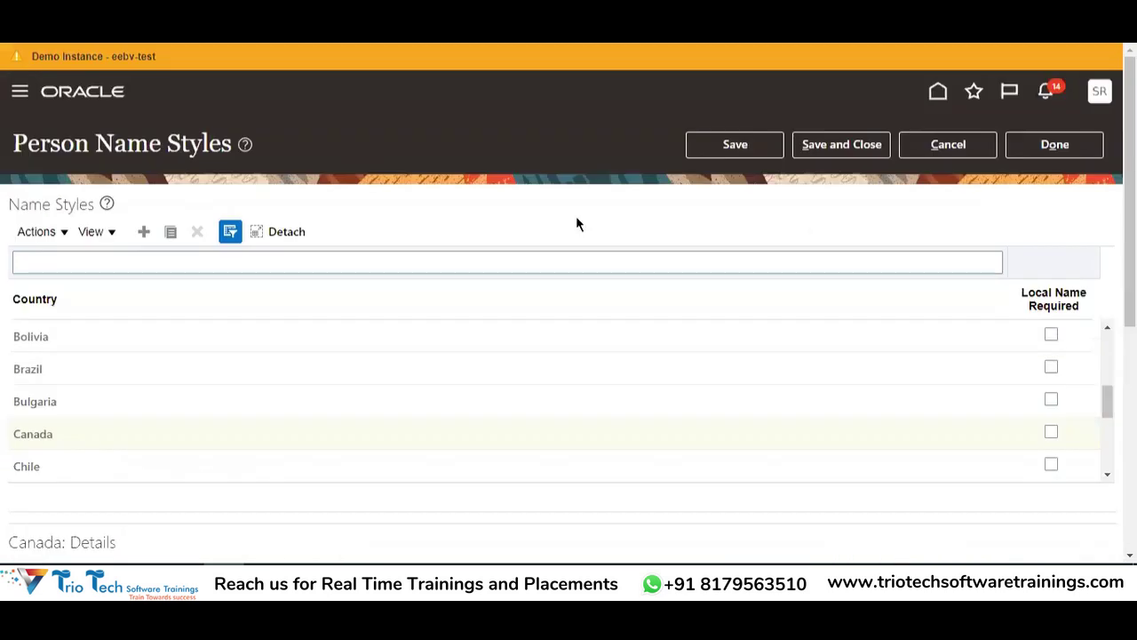
Review Canada's complete name style, going through all components in its Details table.
triple_click(233, 147)
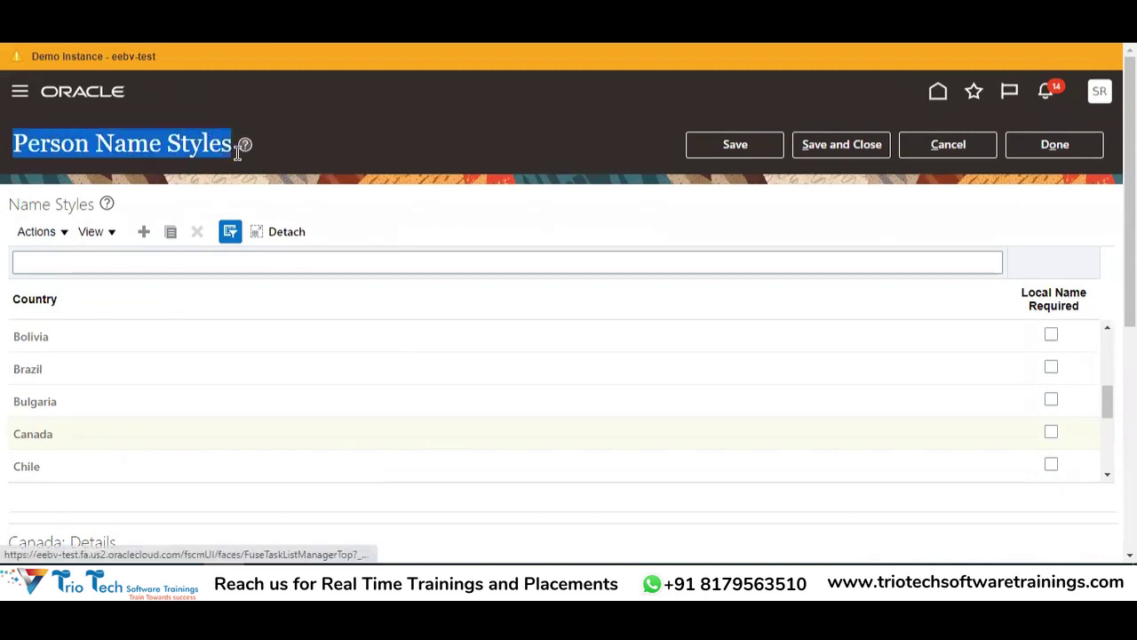
scroll(262, 408, "down", 5)
scroll(340, 226, "up", 3)
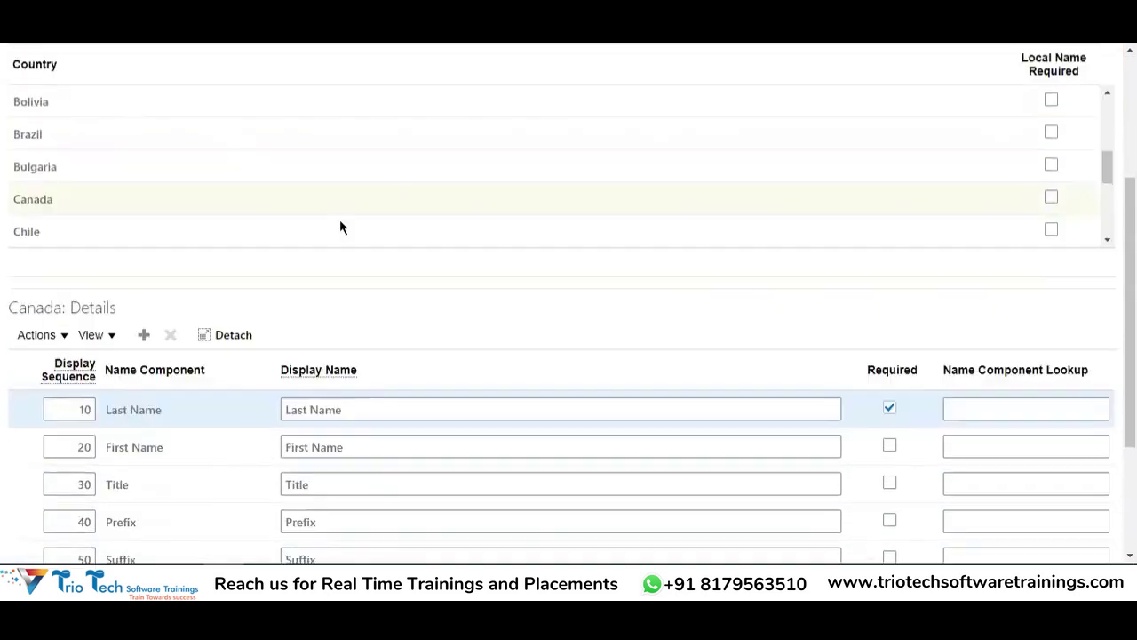
left_click(191, 268)
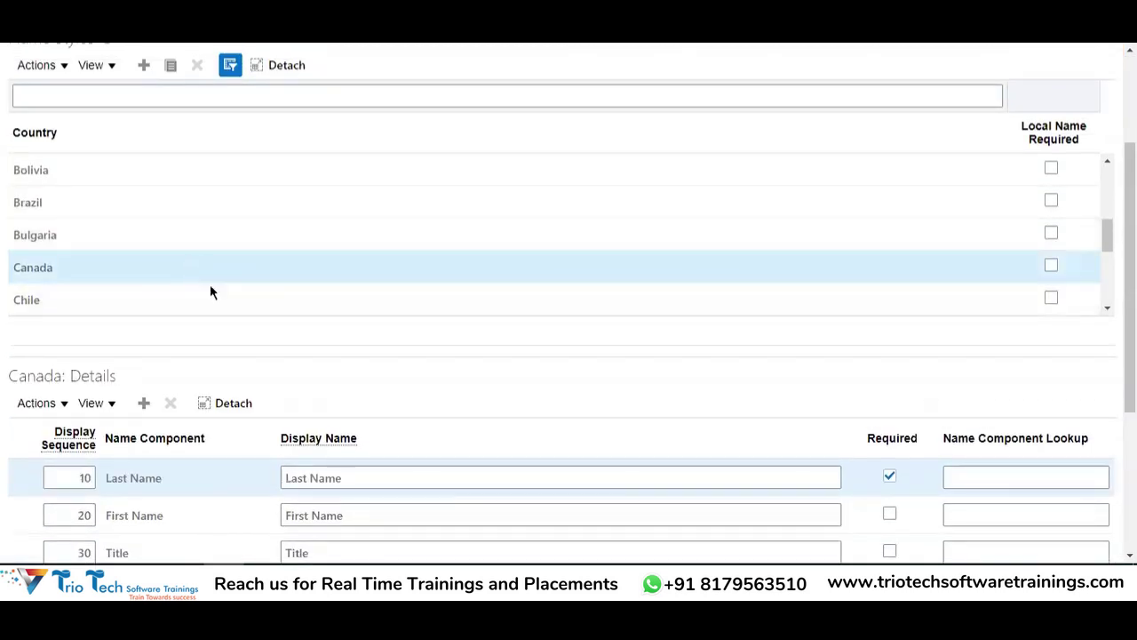
double_click(22, 375)
scroll(453, 409, "down", 4)
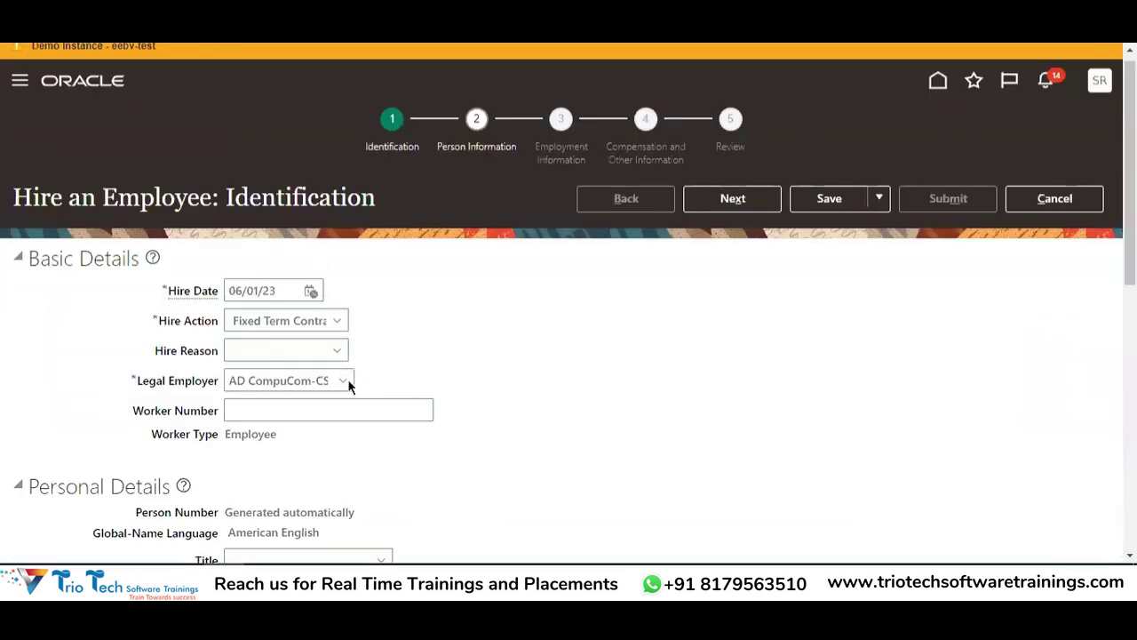
Set the hire's Legal Employer to Fusion9 Access Canada, Inc. and compare the Personal Details fields with Canada's name style.
left_click(343, 380)
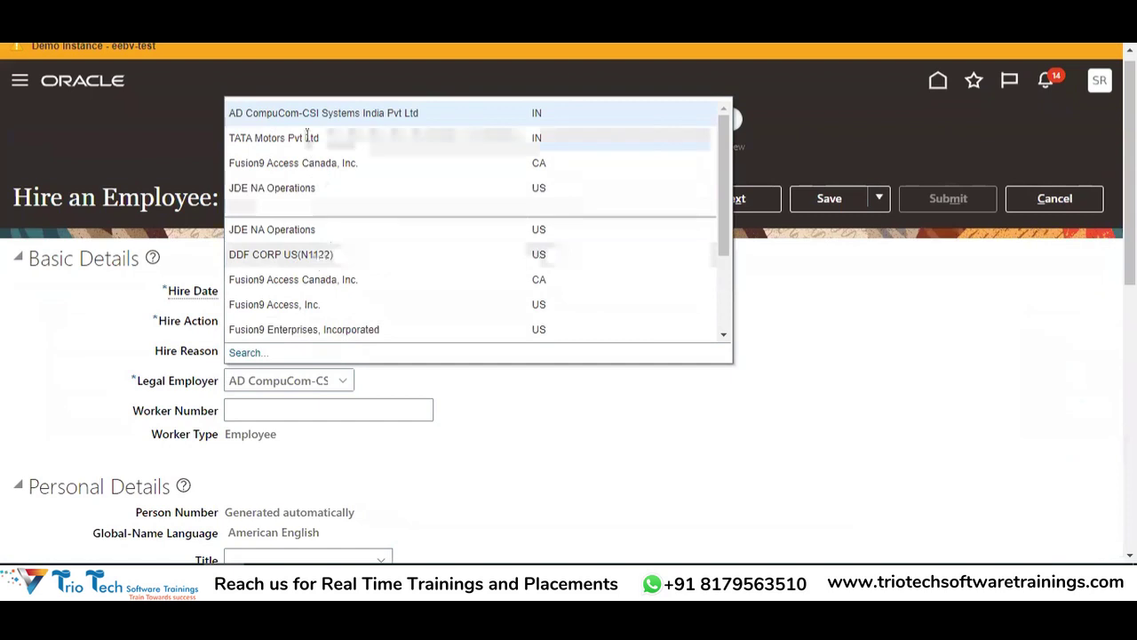
left_click(349, 162)
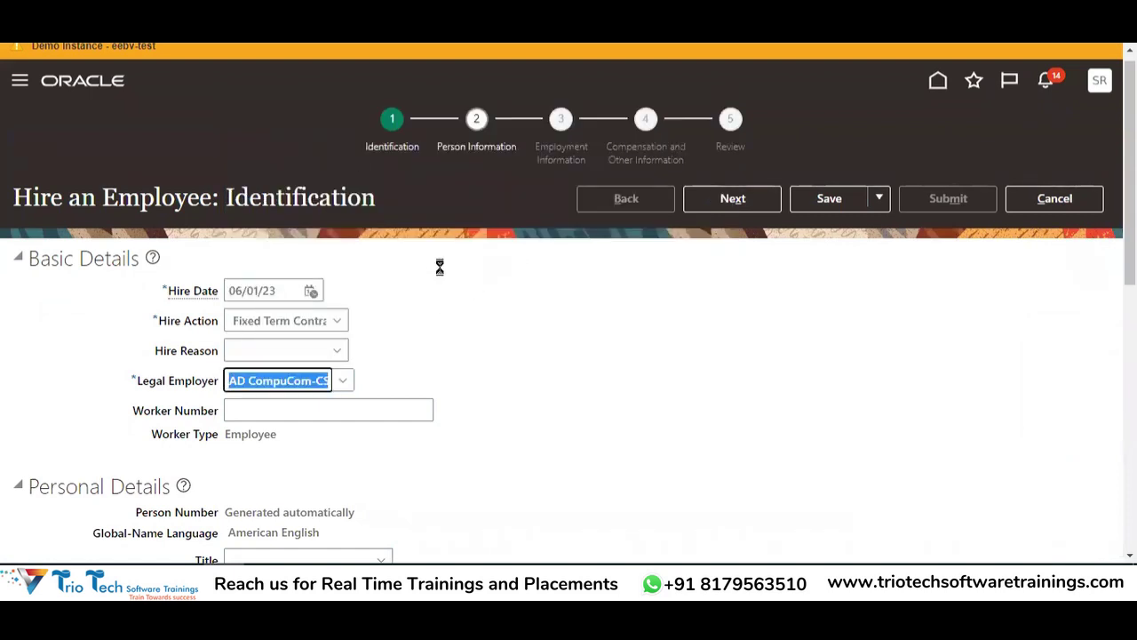
scroll(533, 229, "down", 3)
scroll(544, 234, "down", 2)
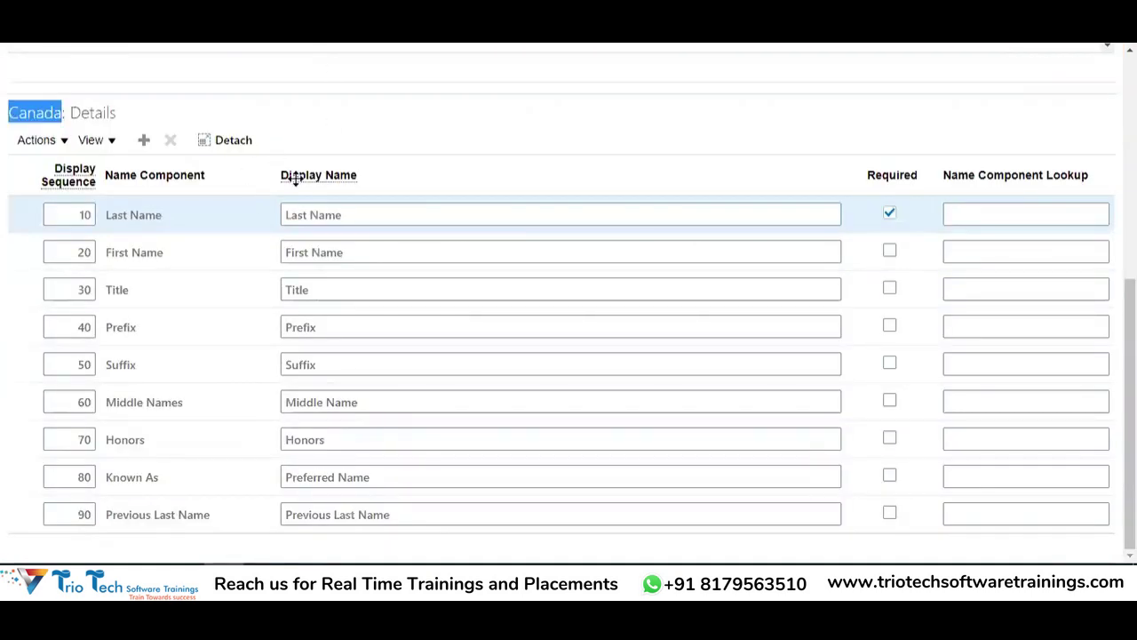
Browse the Name Styles country list from Canada onward to Guernsey.
scroll(296, 178, "up", 3)
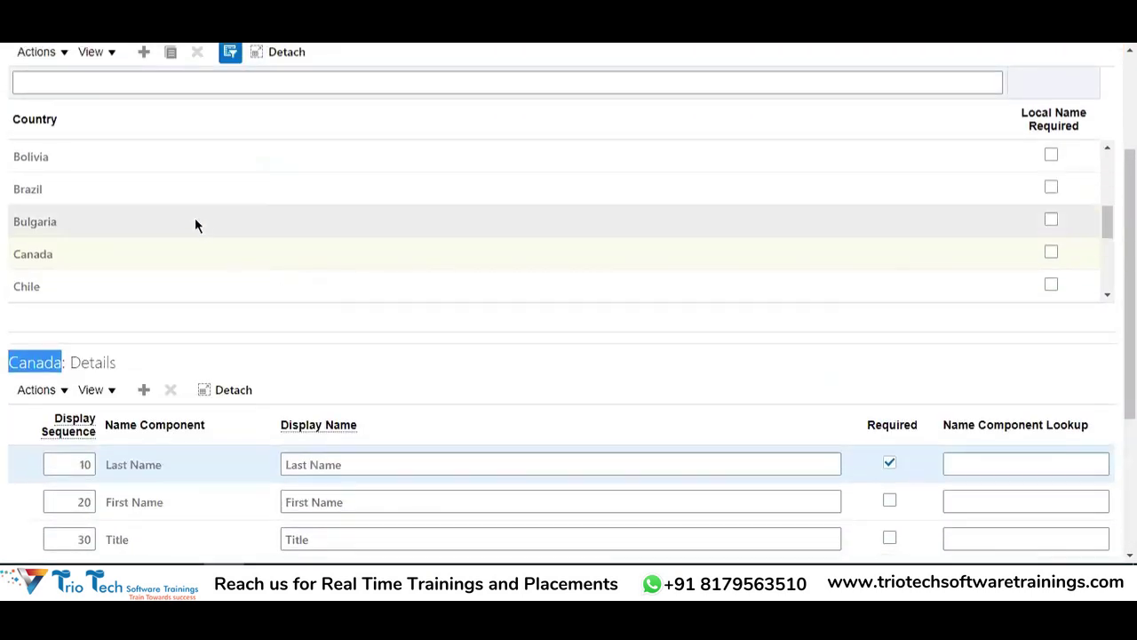
scroll(200, 218, "down", 2)
scroll(198, 196, "down", 3)
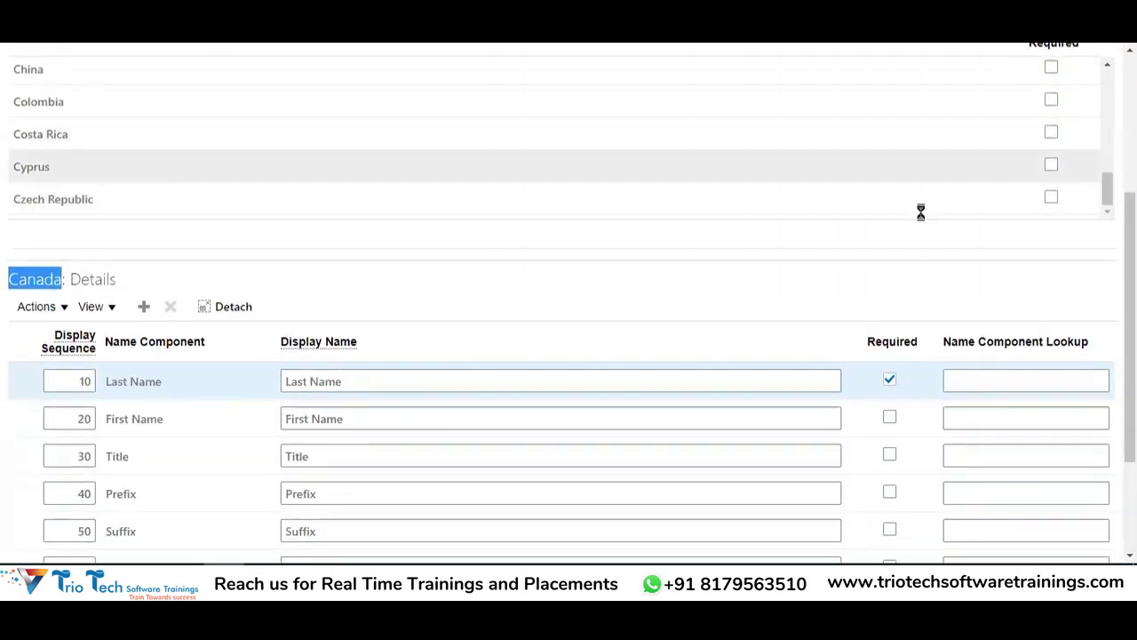
scroll(921, 213, "up", 3)
scroll(419, 449, "down", 2)
scroll(419, 449, "down", 5)
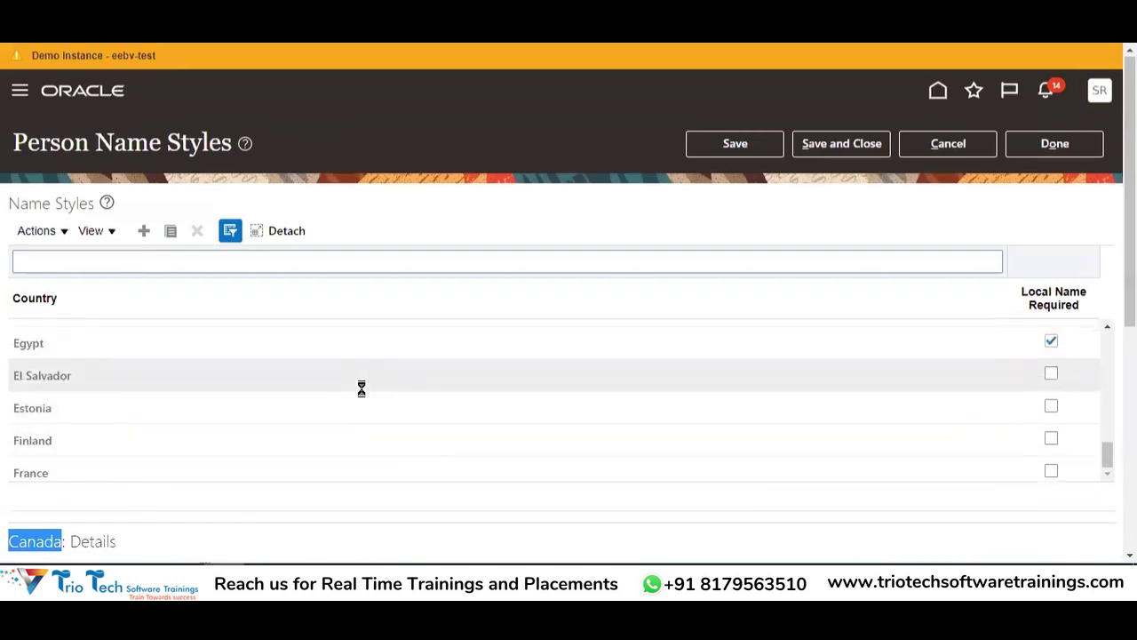
scroll(358, 177, "down", 1)
scroll(308, 427, "down", 2)
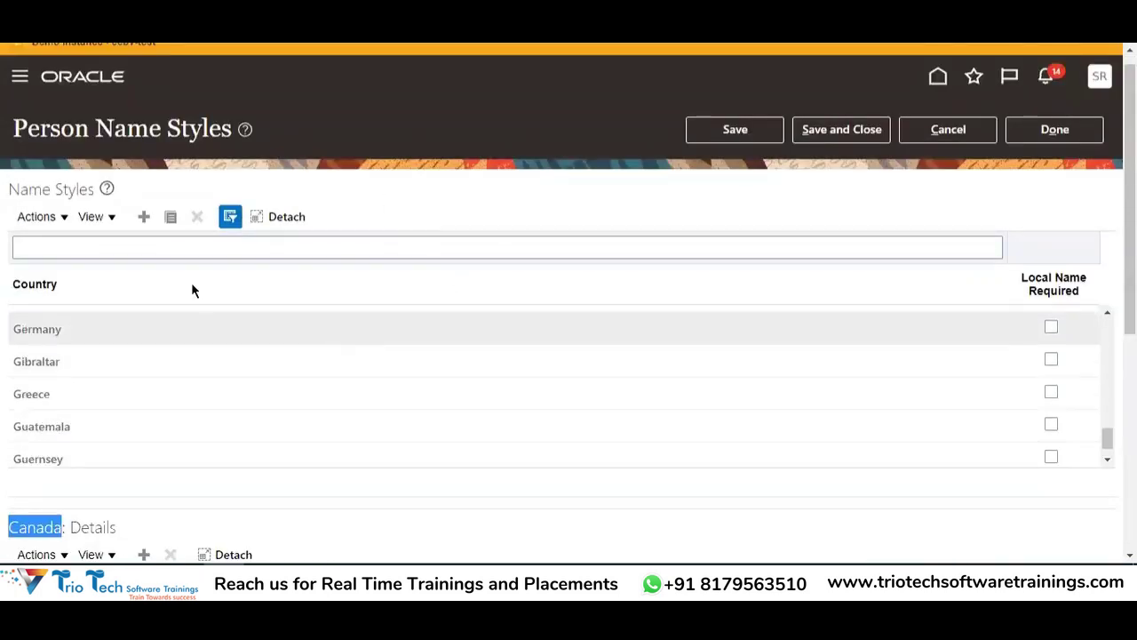
Filter the Name Styles countries by "united" and select United States to show its name components.
left_click(146, 247)
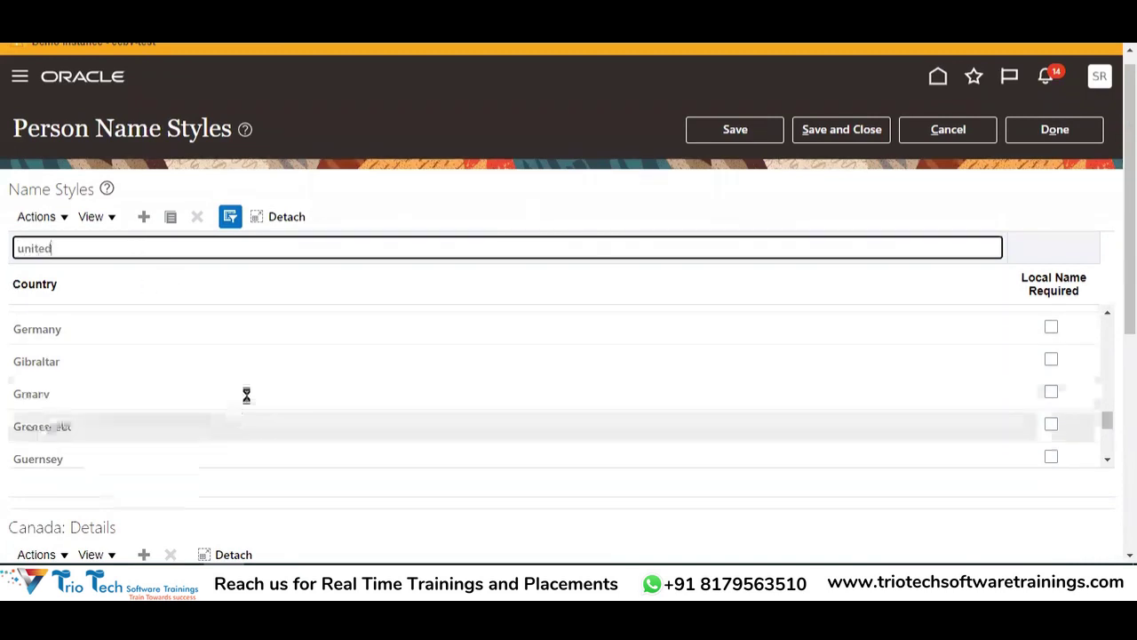
key("Return")
scroll(414, 292, "down", 2)
left_click(322, 223)
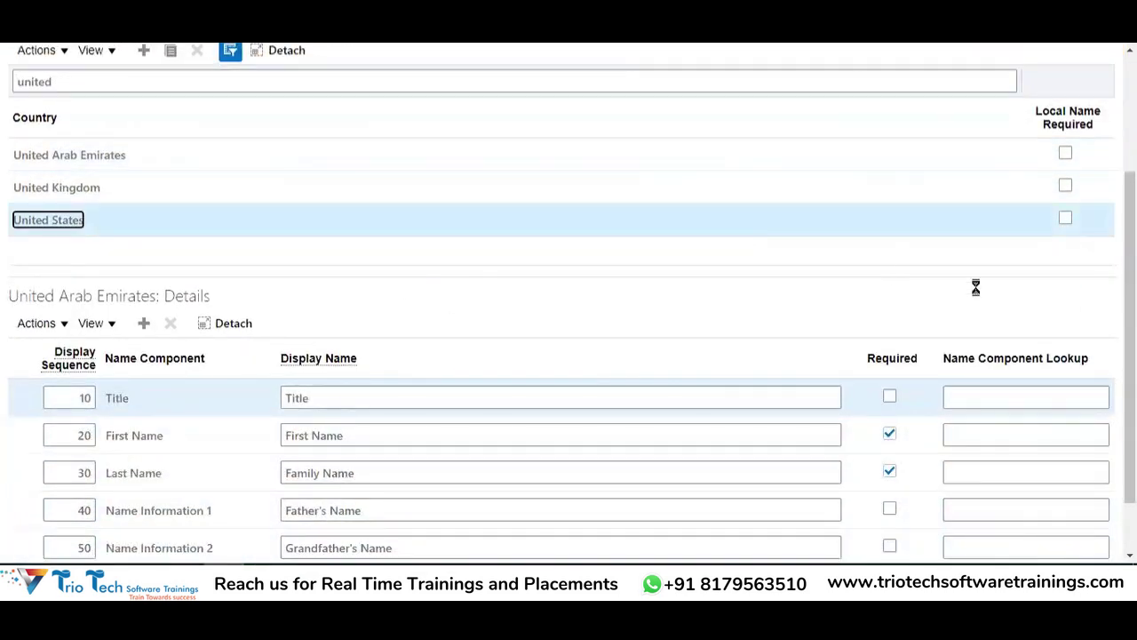
scroll(1061, 335, "down", 3)
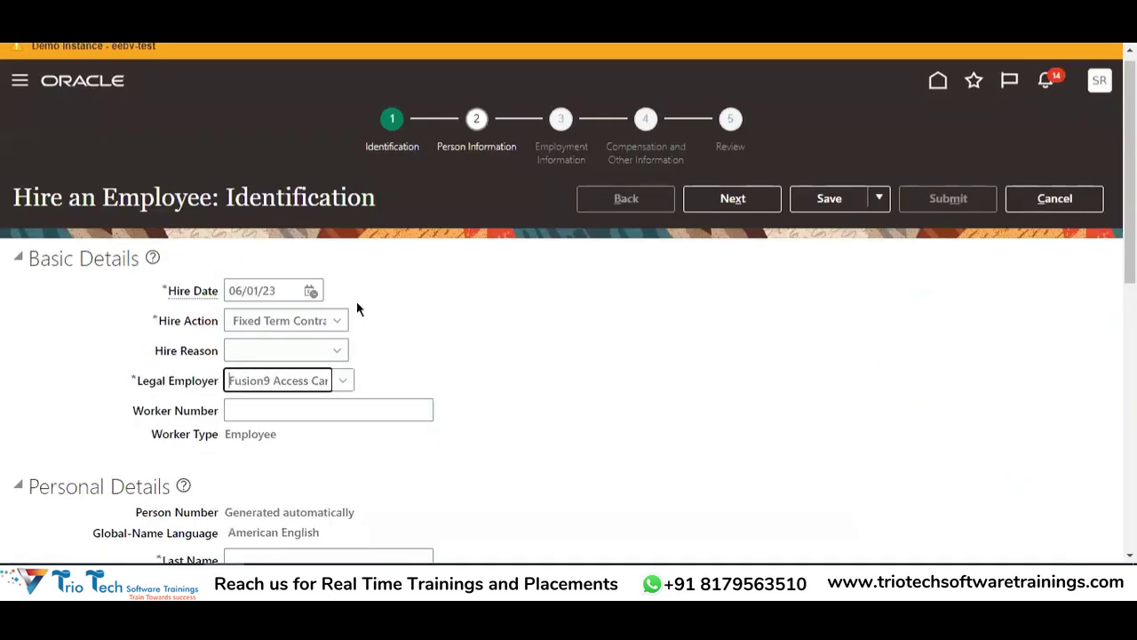
Compare the hire page's Personal Details fields for the Canadian employer with the United States name style details.
scroll(158, 213, "down", 5)
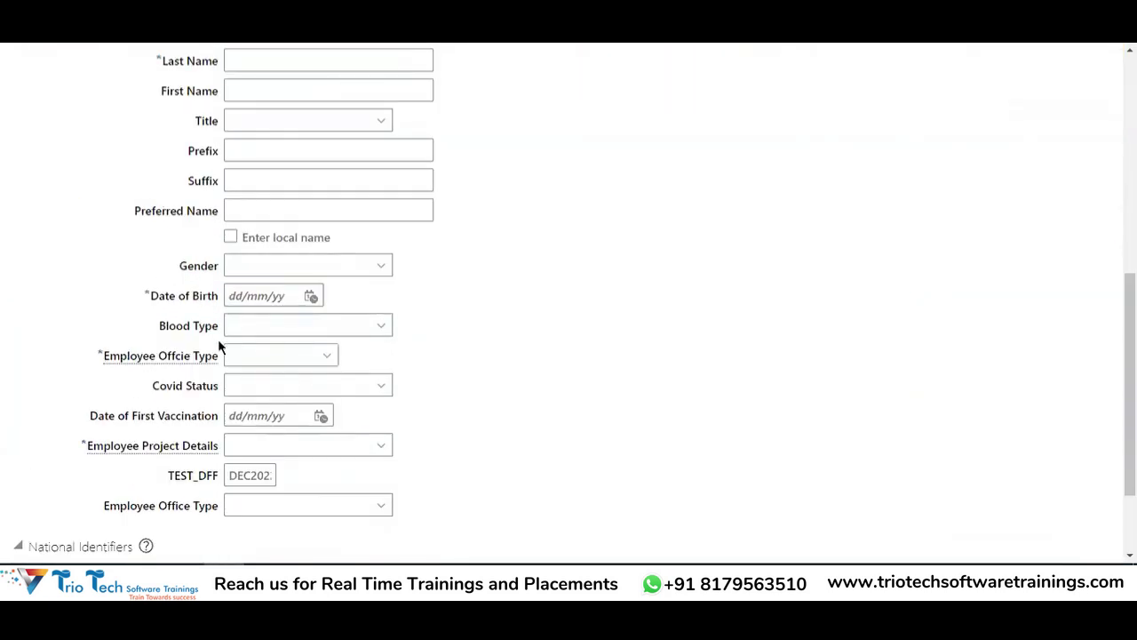
scroll(218, 339, "up", 4)
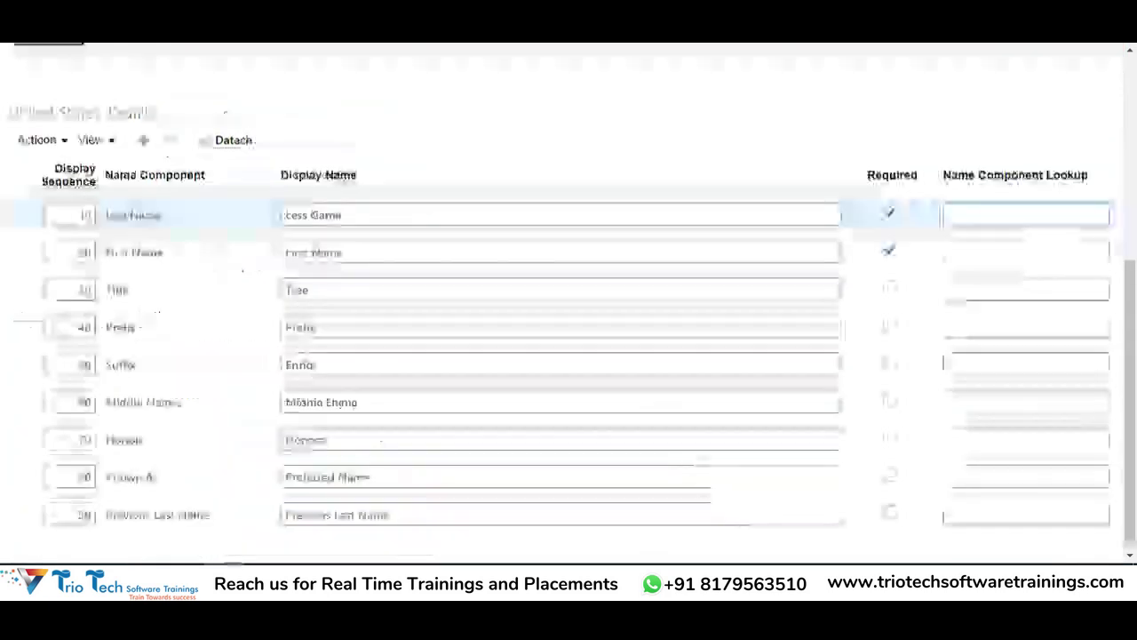
scroll(533, 313, "up", 3)
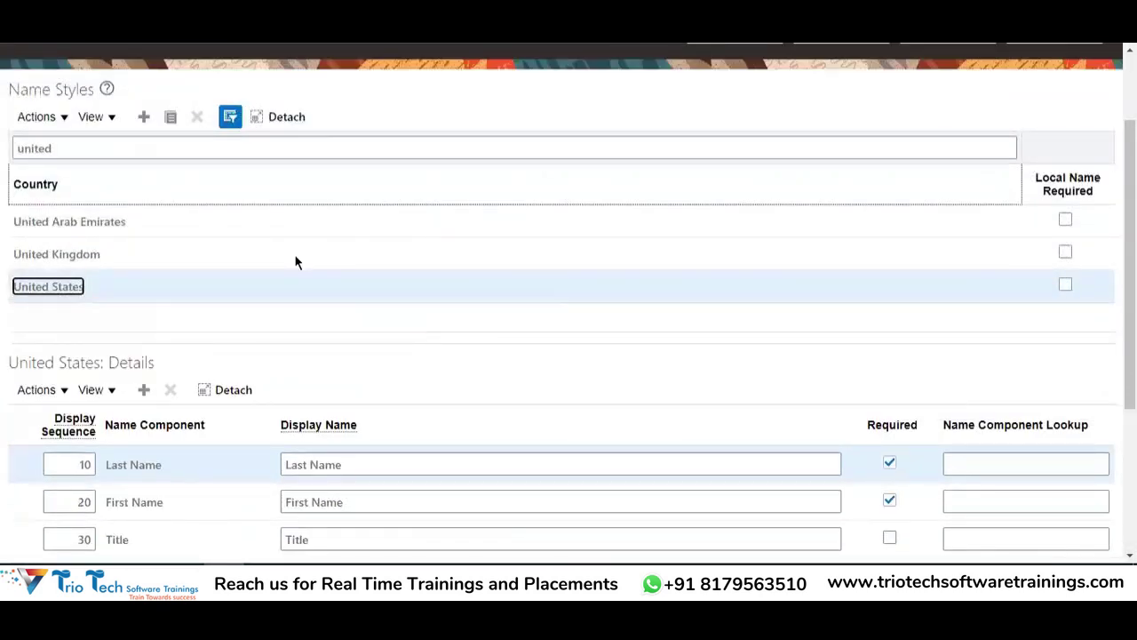
Filter the Name Styles countries by "india" to show India's name components.
left_click_drag(169, 150, 1, 217)
key("BackSpace")
type("india")
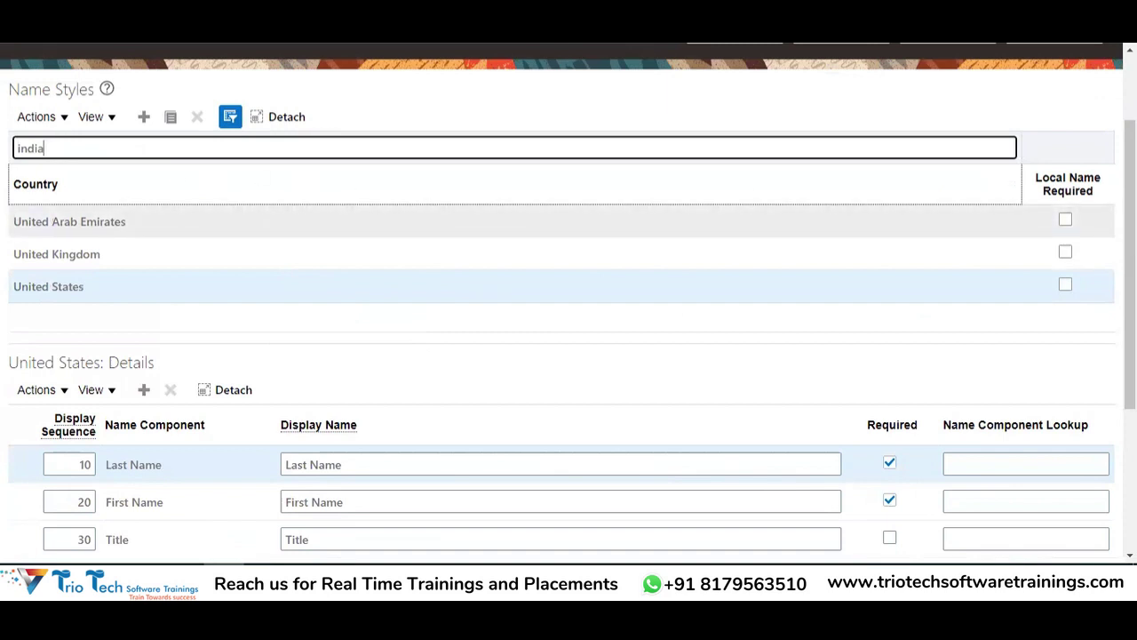
key("Return")
scroll(172, 495, "down", 3)
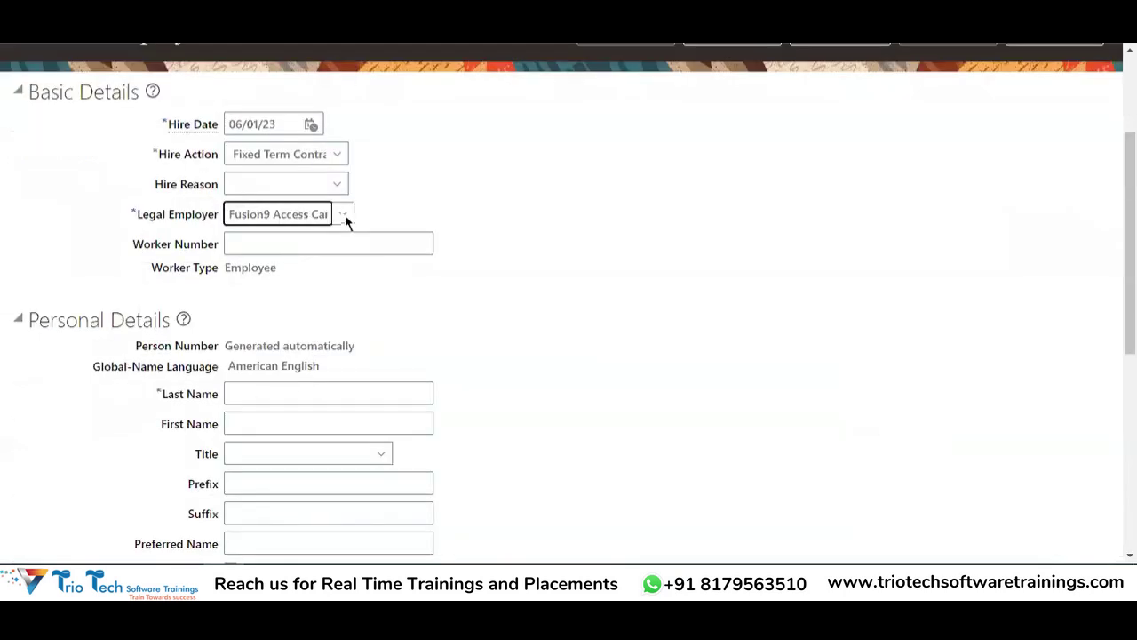
Set the hire's Legal Employer to AD CompuCom-CSI Systems India Pvt Ltd and bring its Personal Details fields into view.
left_click(343, 216)
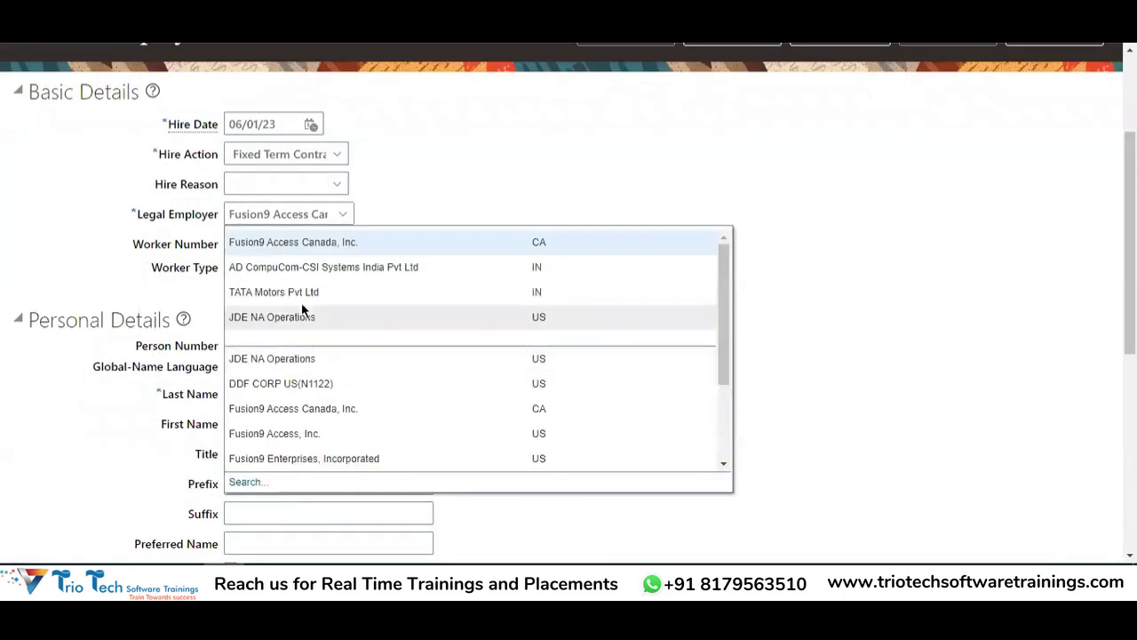
left_click(328, 265)
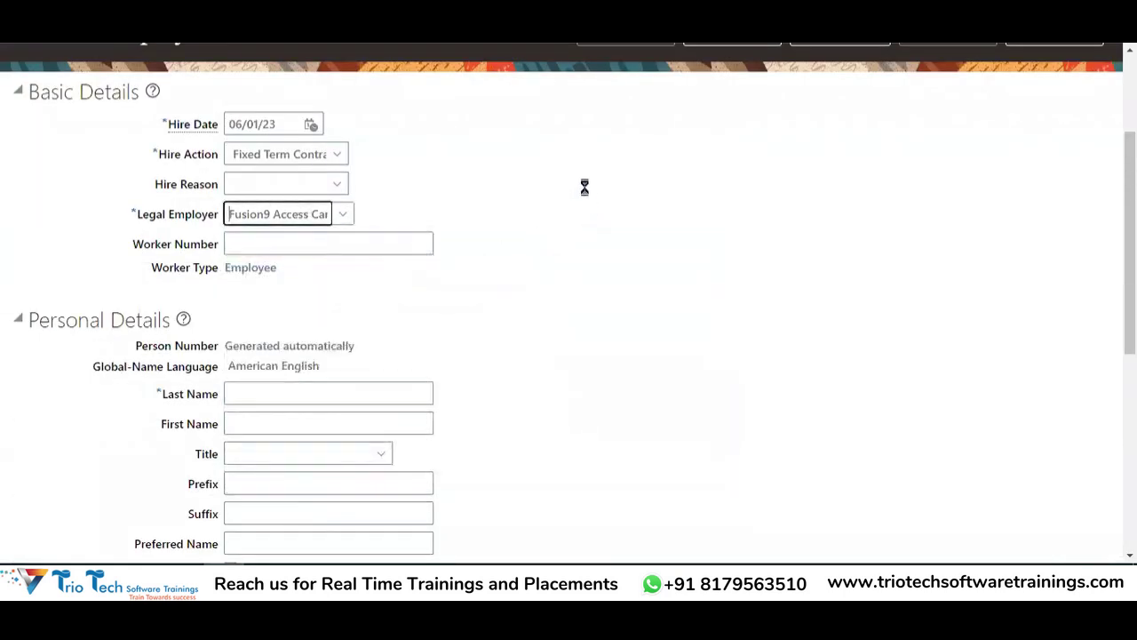
scroll(444, 209, "down", 3)
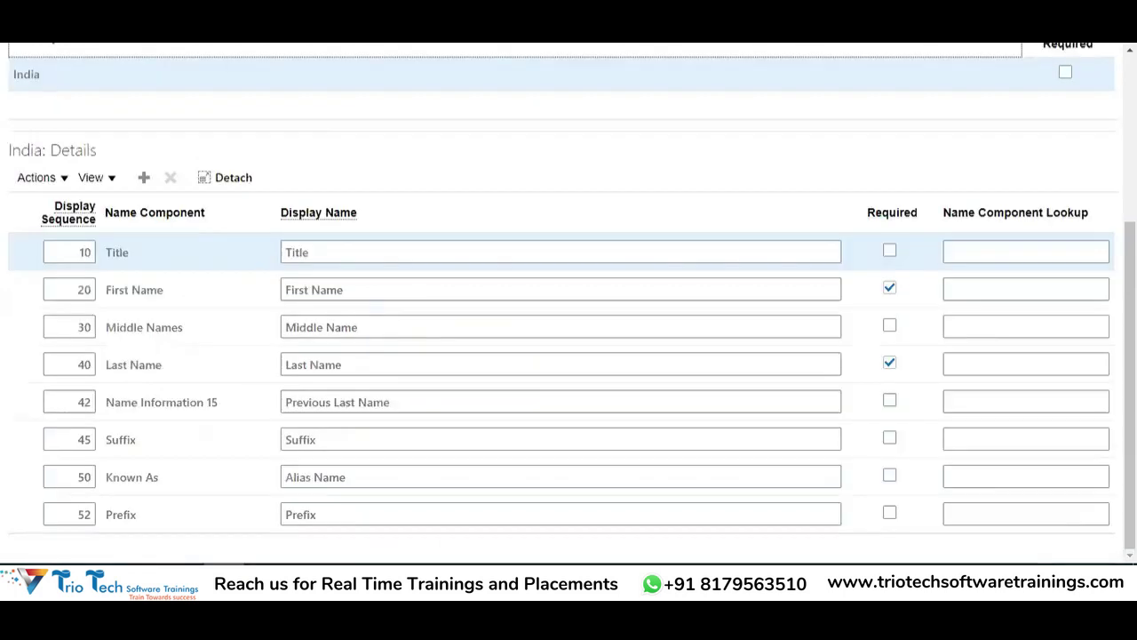
Examine the display names in India's name style, from Prefix and Alias Name up to Previous Last Name.
scroll(501, 282, "up", 3)
scroll(450, 365, "down", 3)
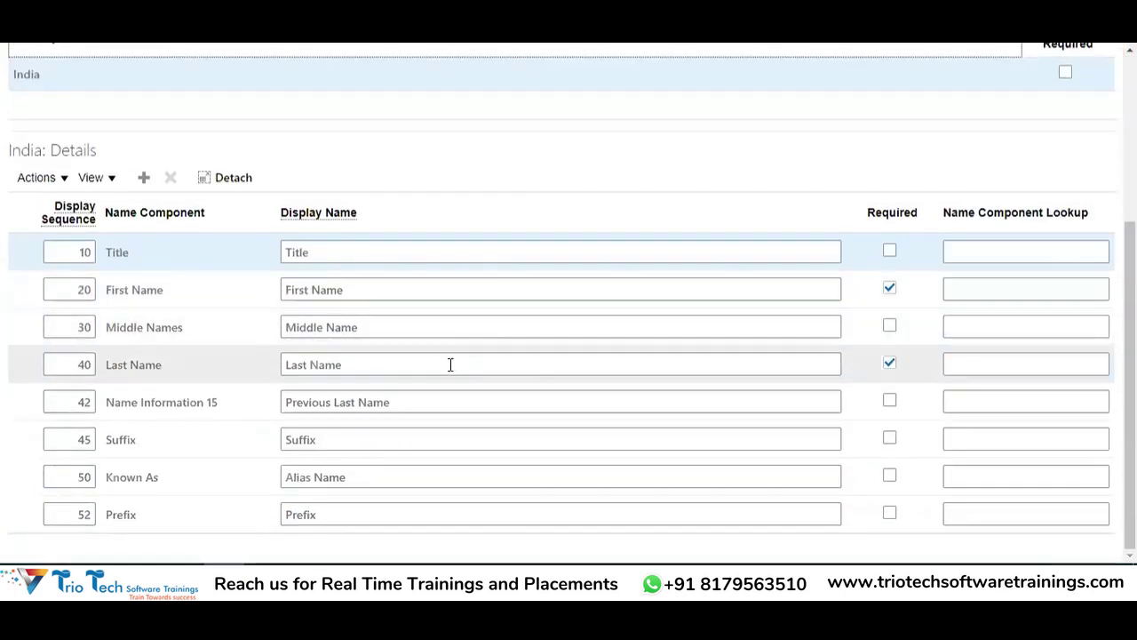
left_click(279, 521)
left_click(302, 477)
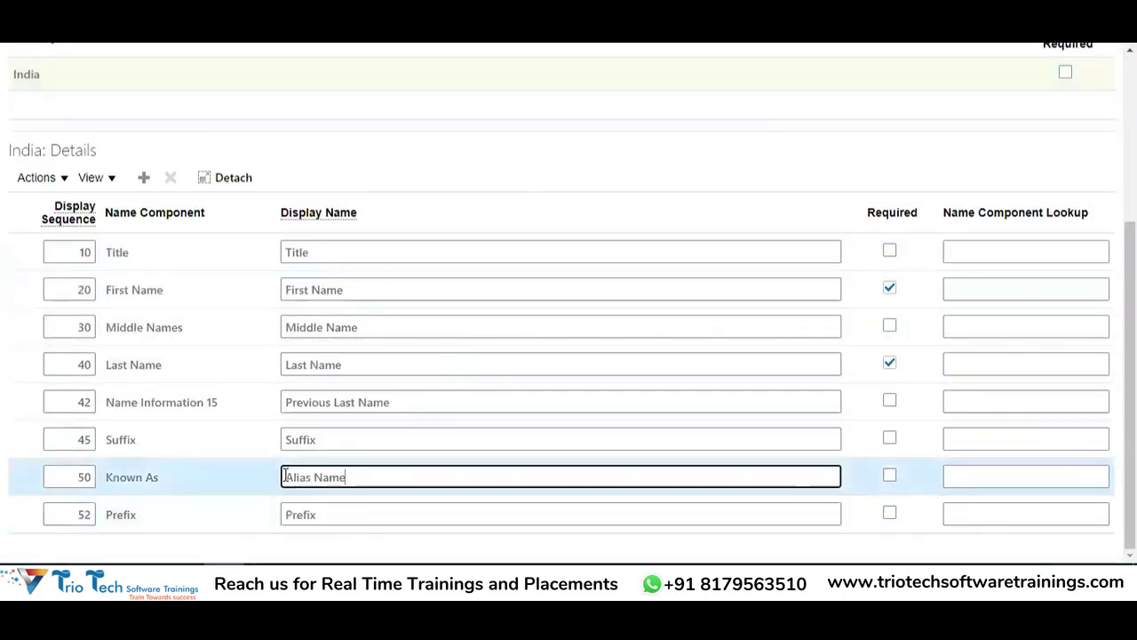
left_click(329, 437)
left_click(343, 407)
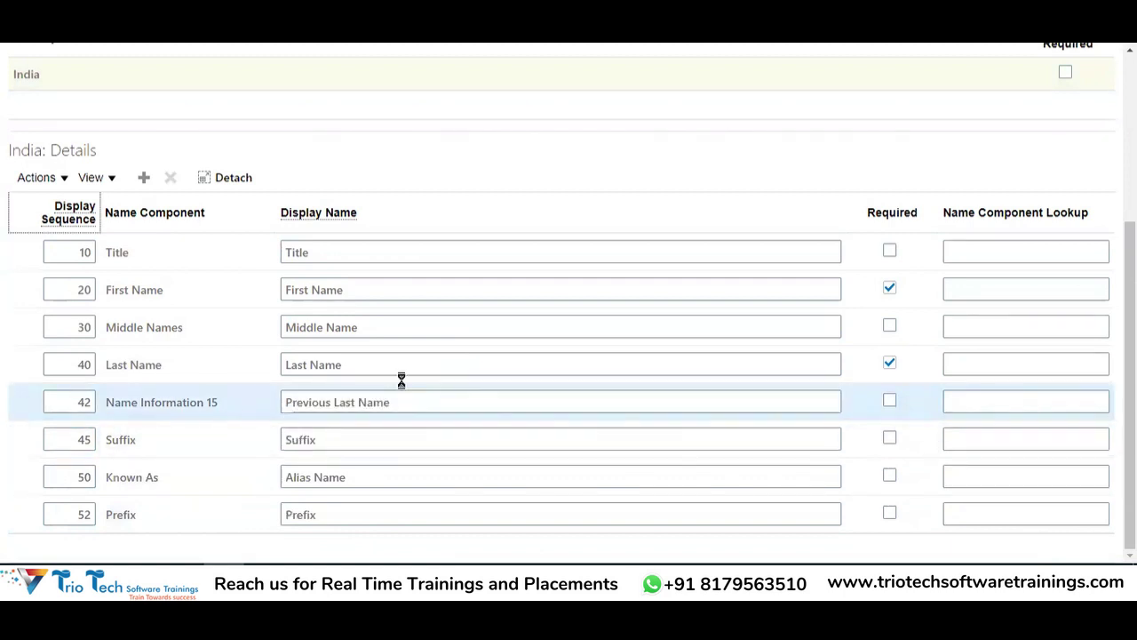
Compare the hire page's Personal Details fields with India's name components, checking Previous Last Name, First Name and Middle Name.
key("alt+Tab")
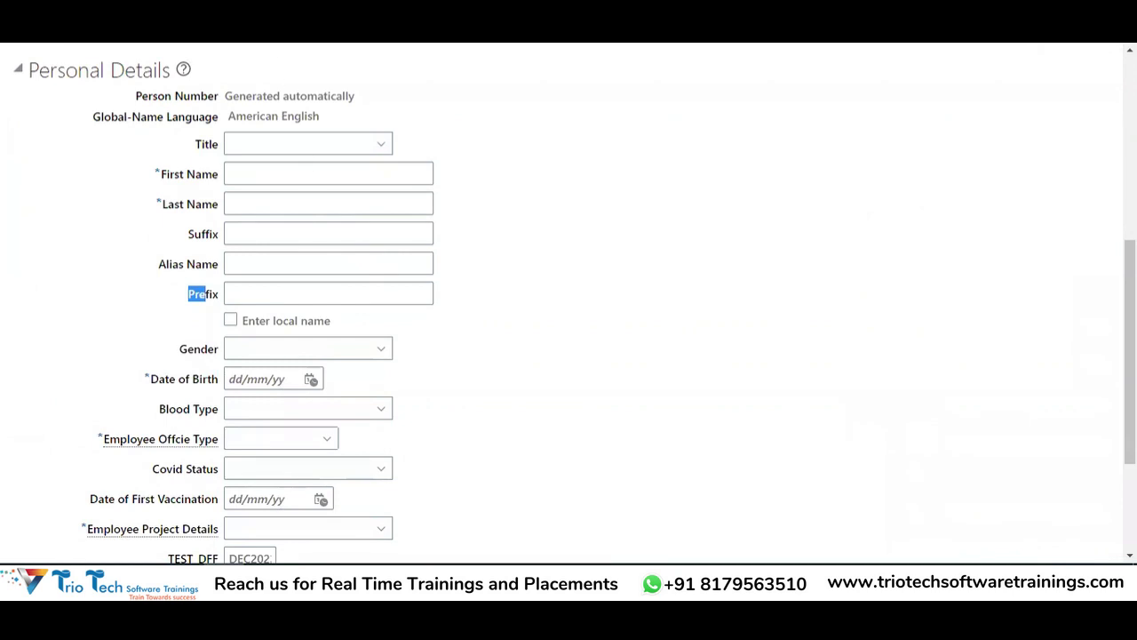
scroll(330, 249, "down", 1)
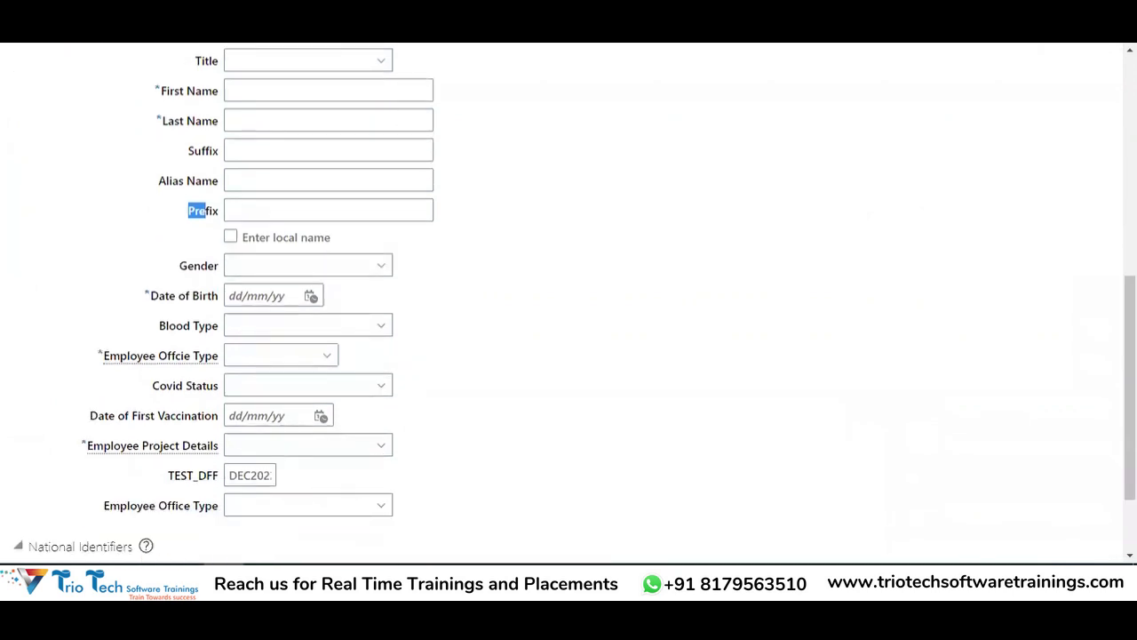
key("alt+Tab")
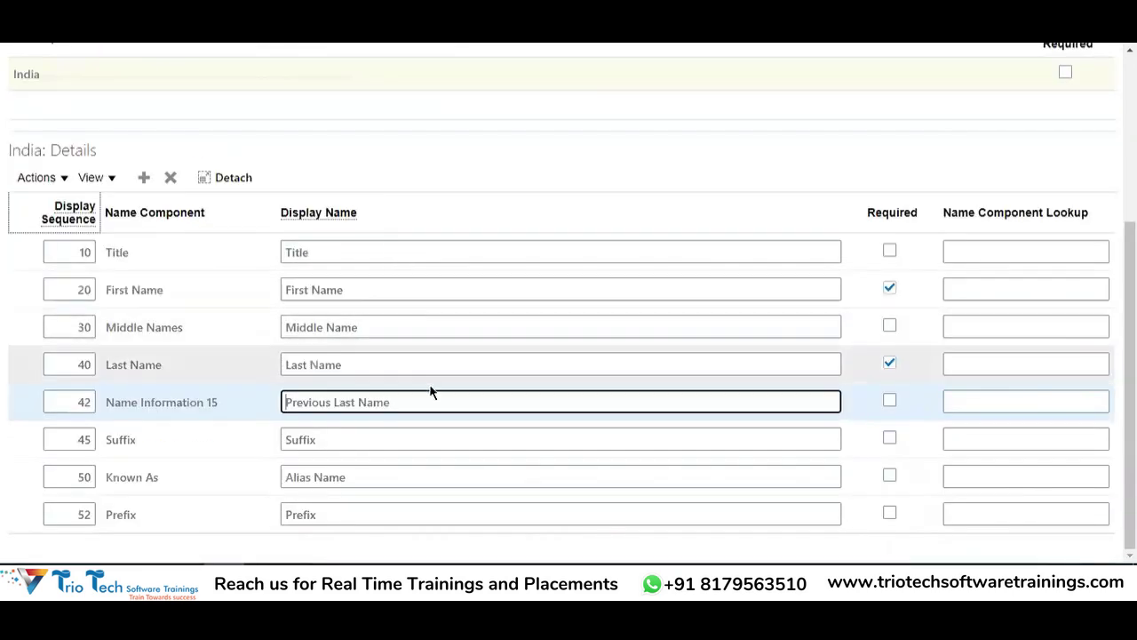
triple_click(377, 411)
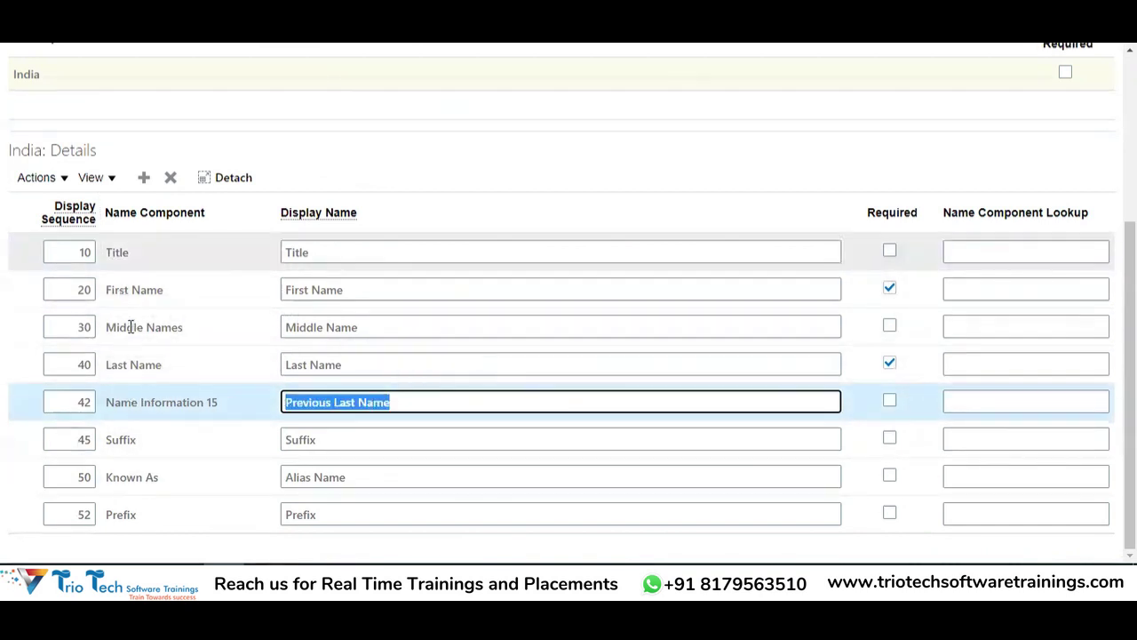
triple_click(356, 292)
triple_click(341, 329)
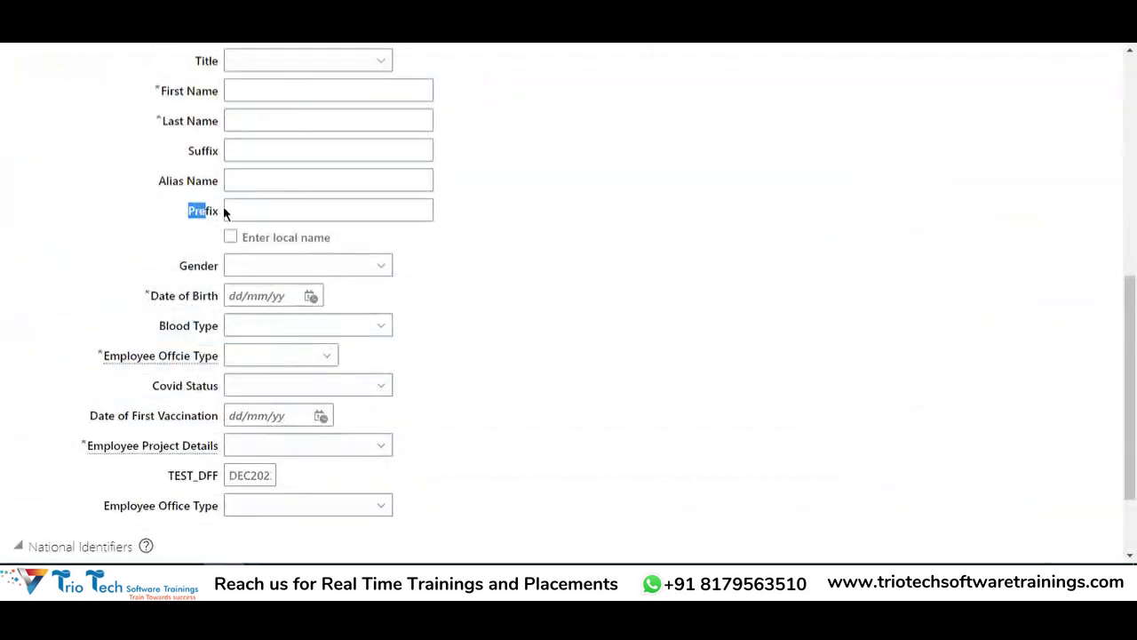
scroll(185, 145, "up", 2)
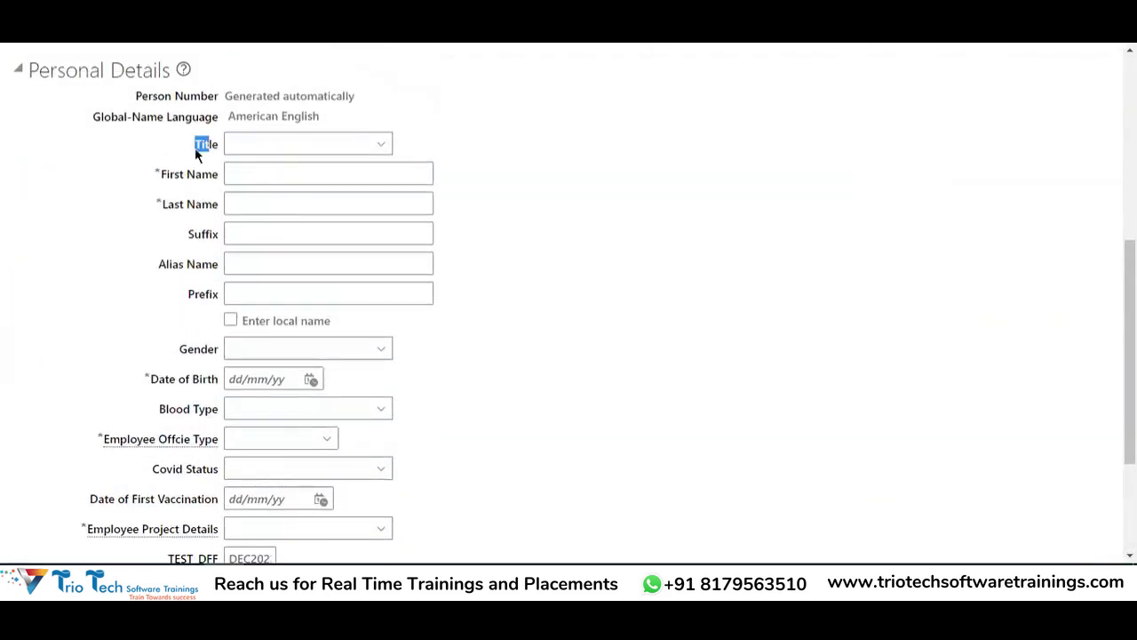
left_click_drag(174, 174, 191, 206)
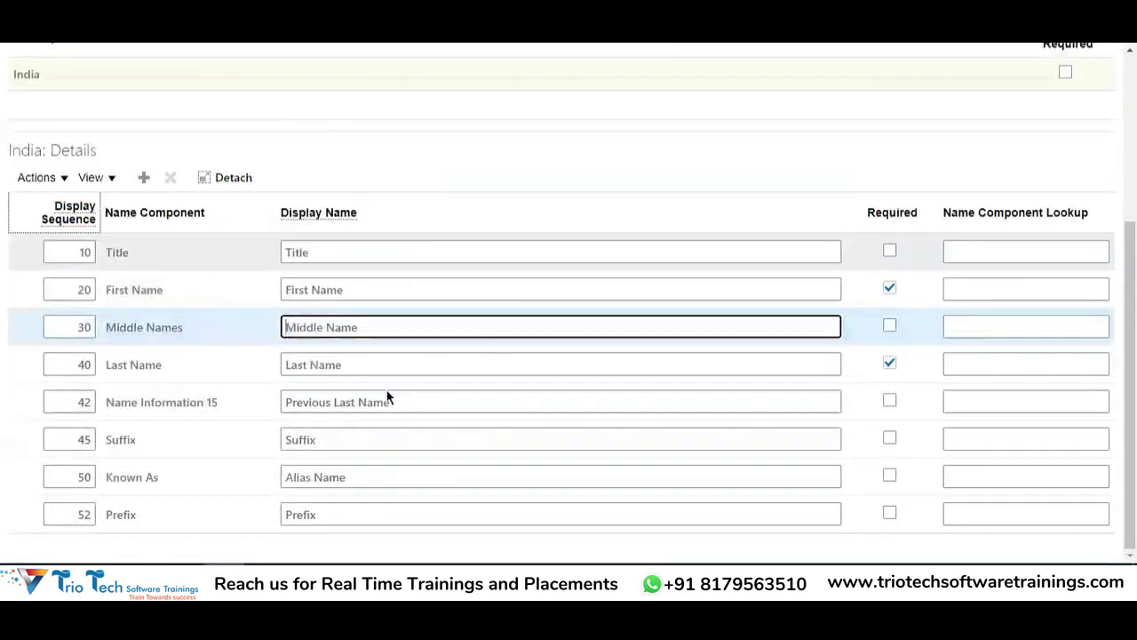
Review the India details heading and the matching name fields on the hire page for the Indian legal employer.
scroll(385, 396, "up", 5)
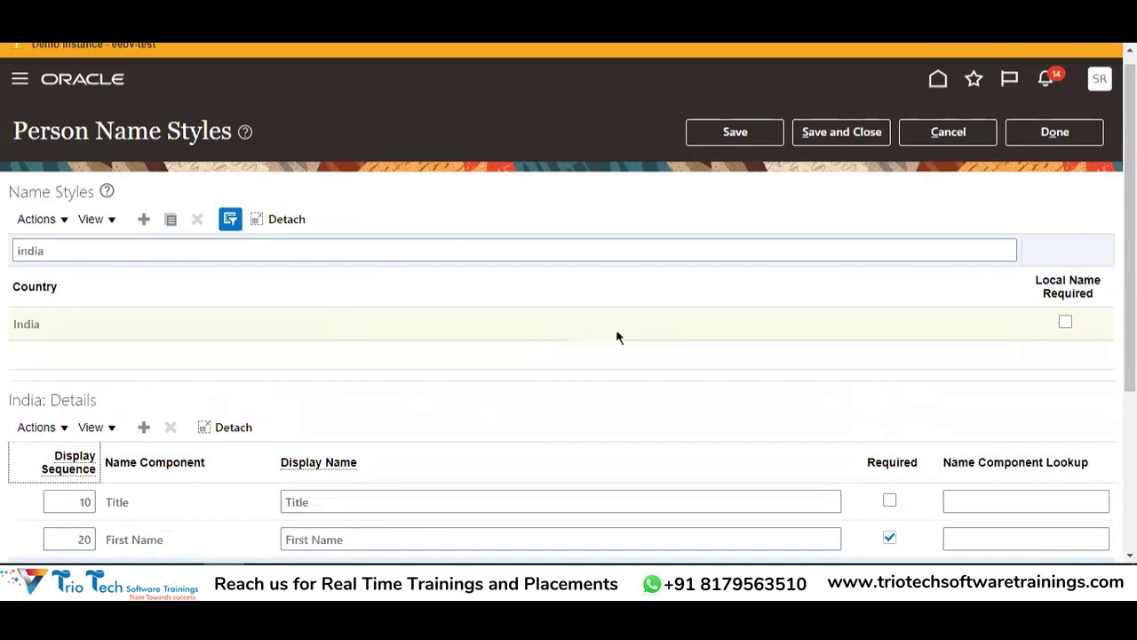
scroll(626, 319, "down", 3)
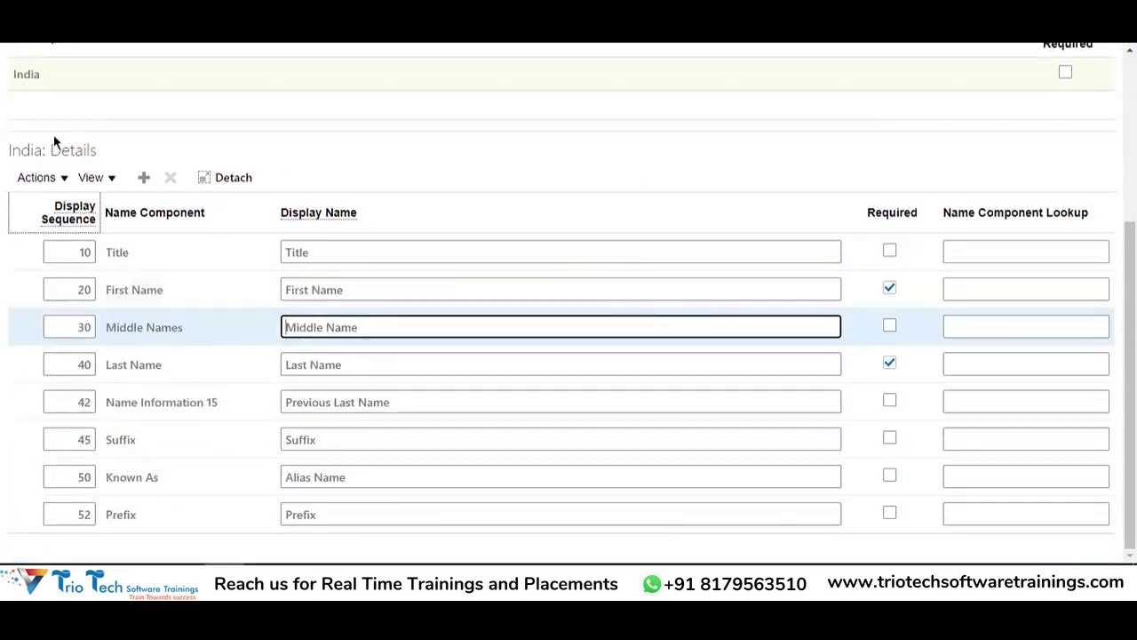
left_click_drag(19, 150, 98, 151)
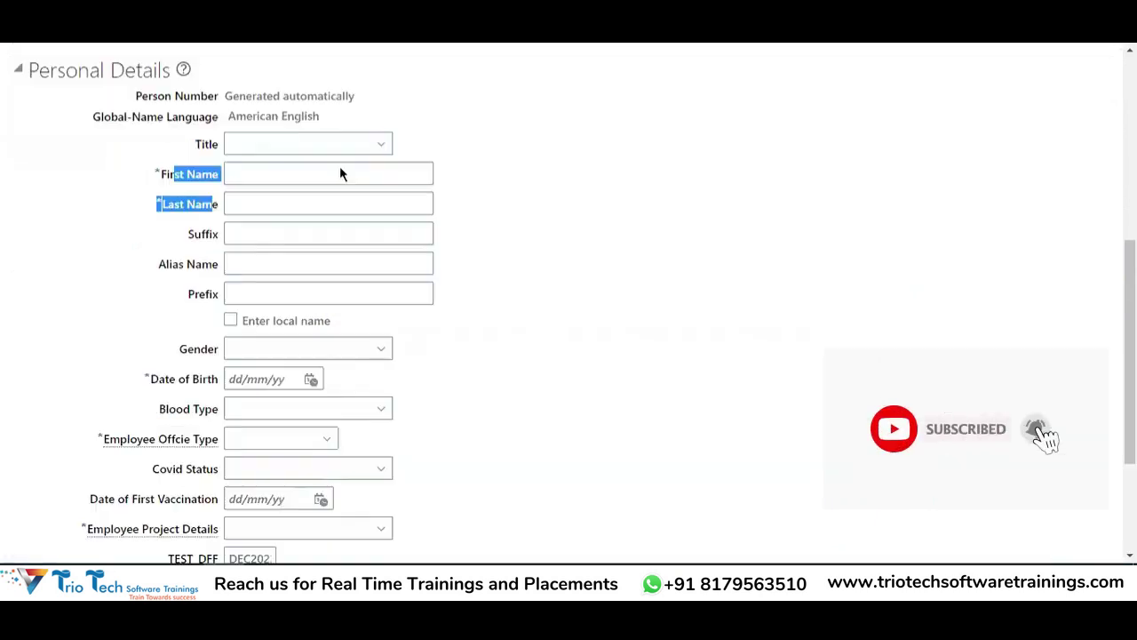
scroll(556, 228, "up", 4)
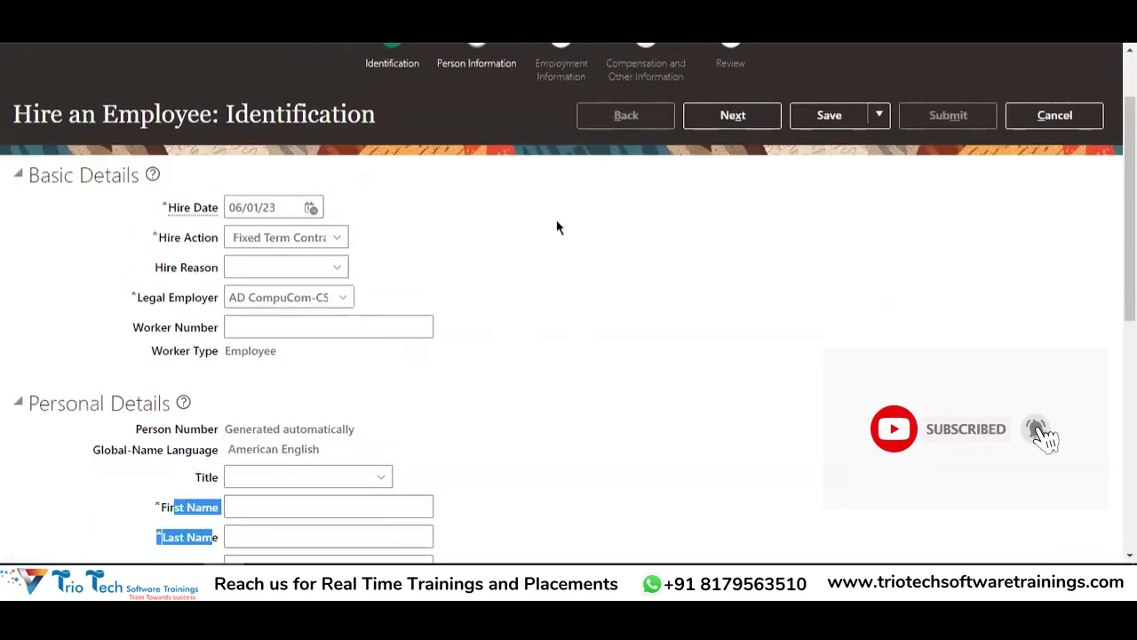
left_click(485, 371)
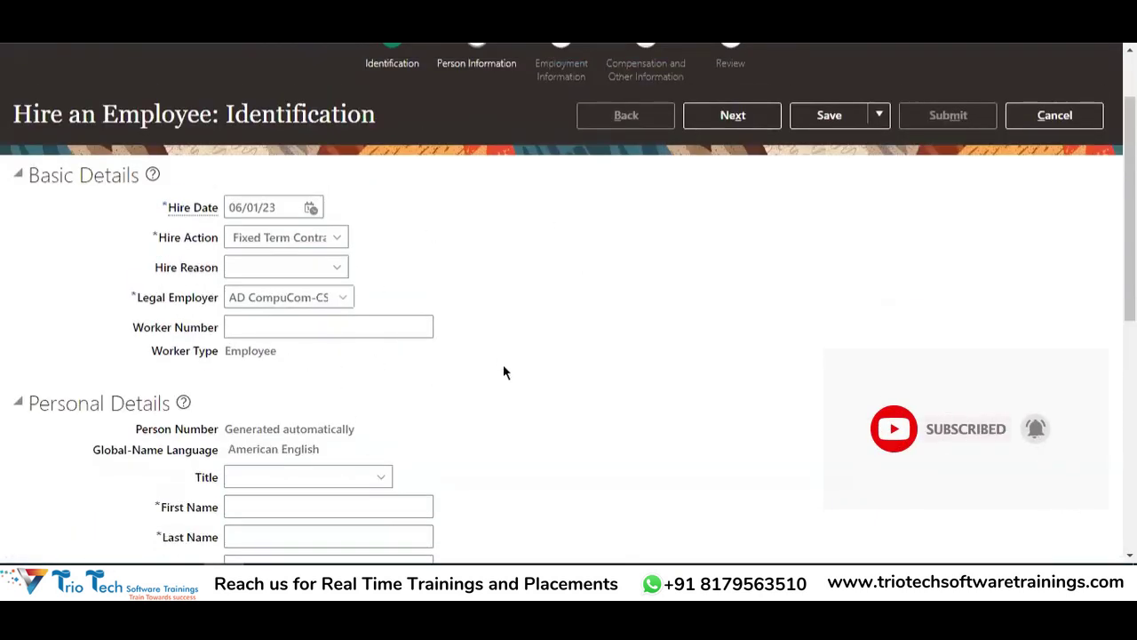
scroll(503, 371, "down", 3)
left_click_drag(184, 314, 218, 522)
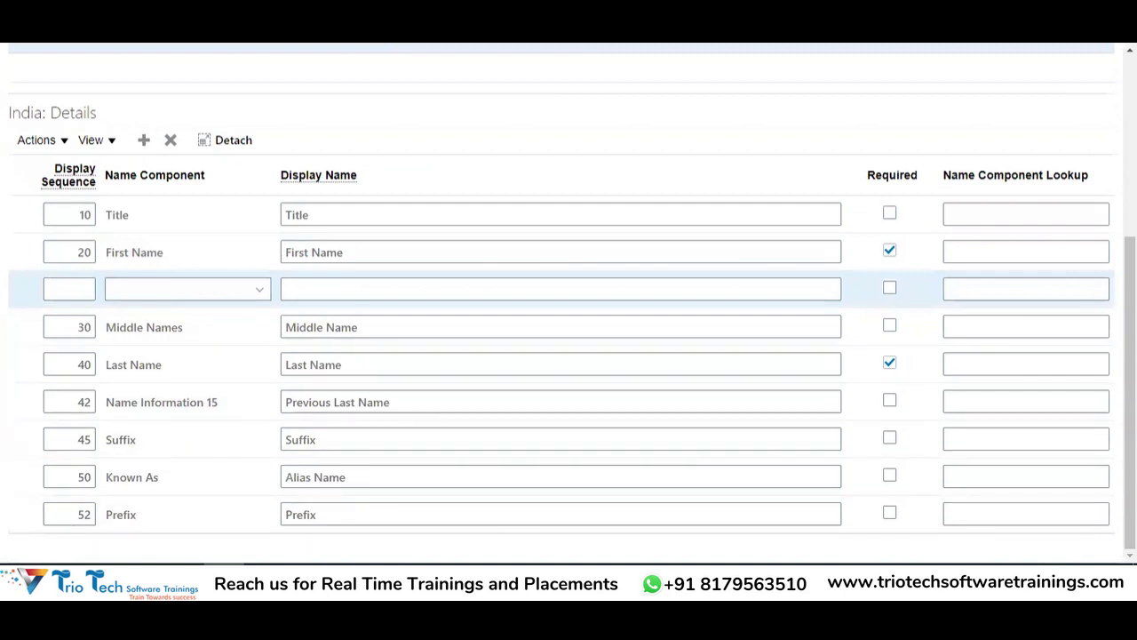
Compare the Display Sequence of Title and First Name in India's details with their order in the hire page's Personal Details.
left_click(82, 214)
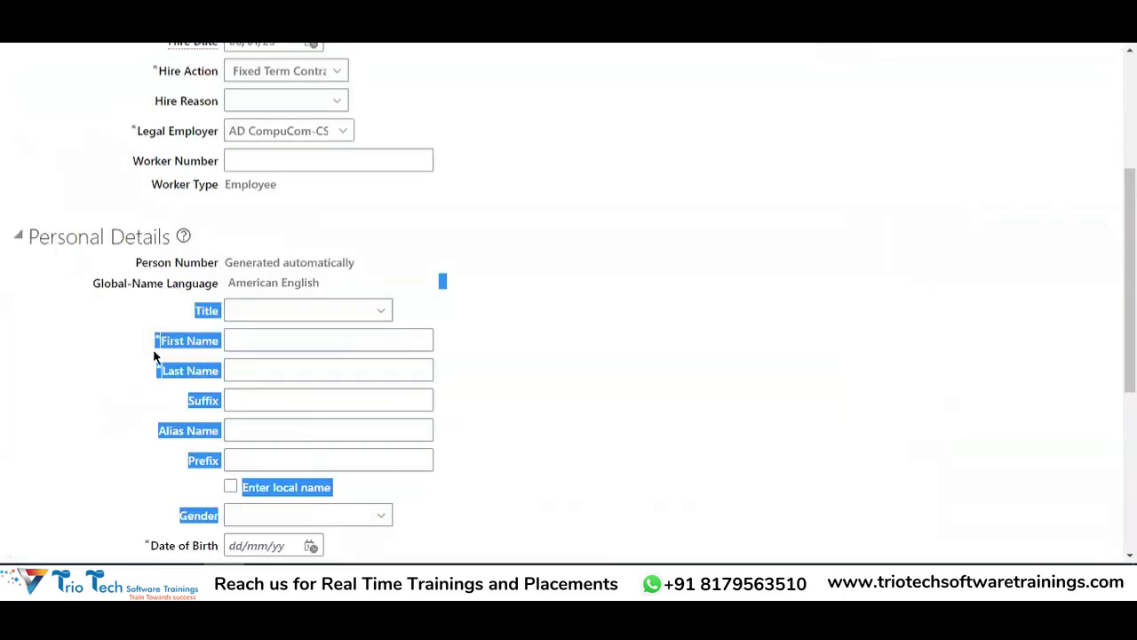
left_click(171, 309)
left_click_drag(188, 311, 228, 298)
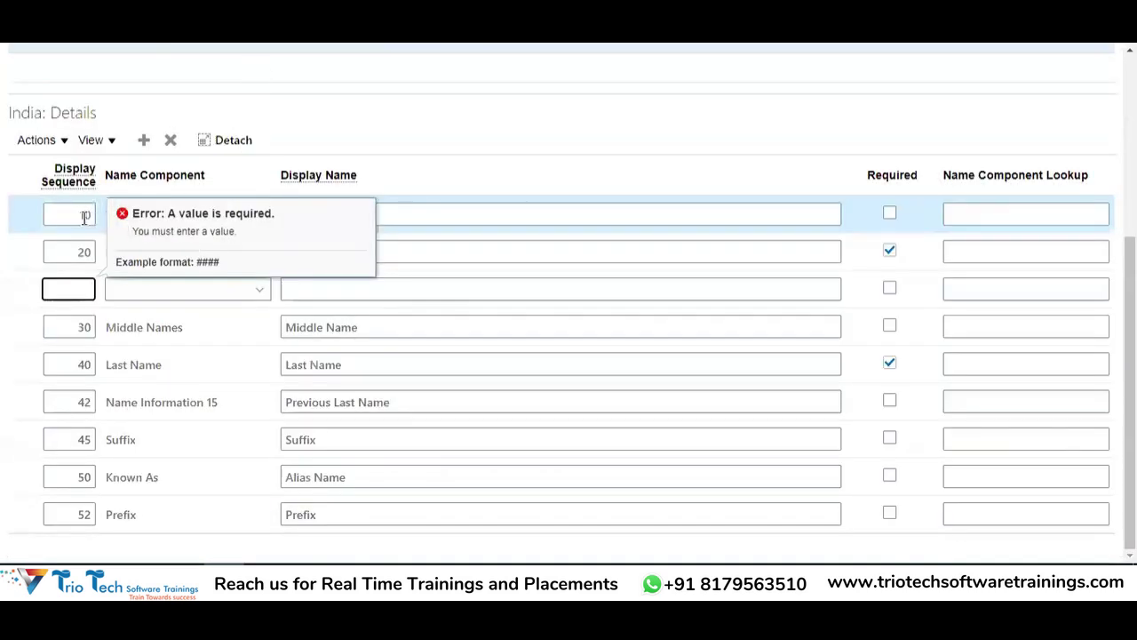
scroll(84, 224, "up", 3)
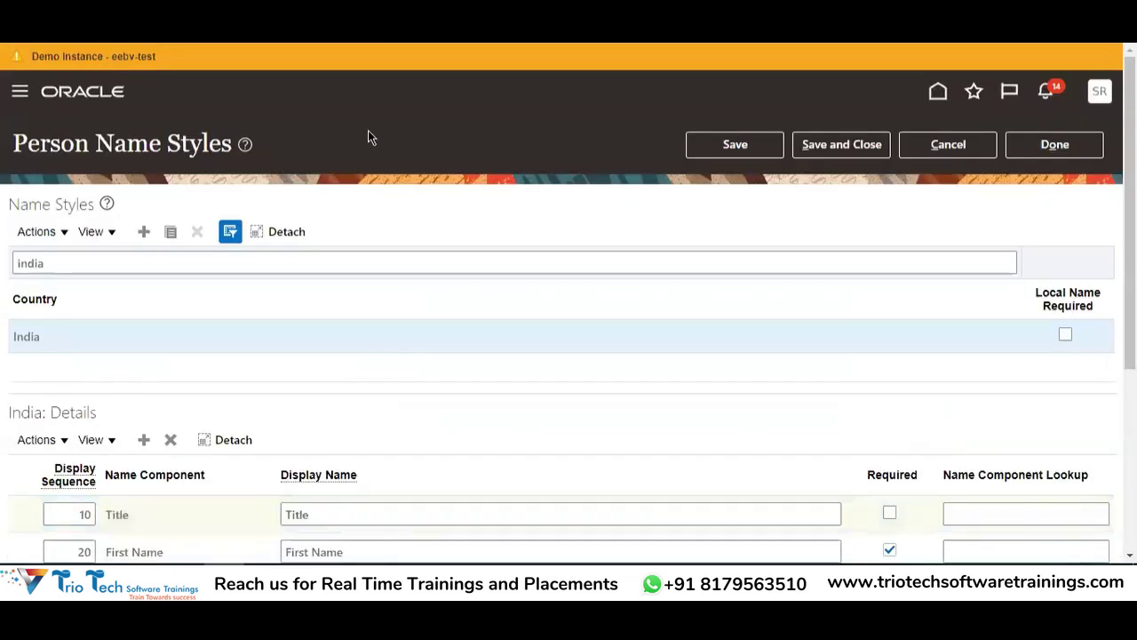
scroll(368, 129, "down", 3)
left_click(77, 264)
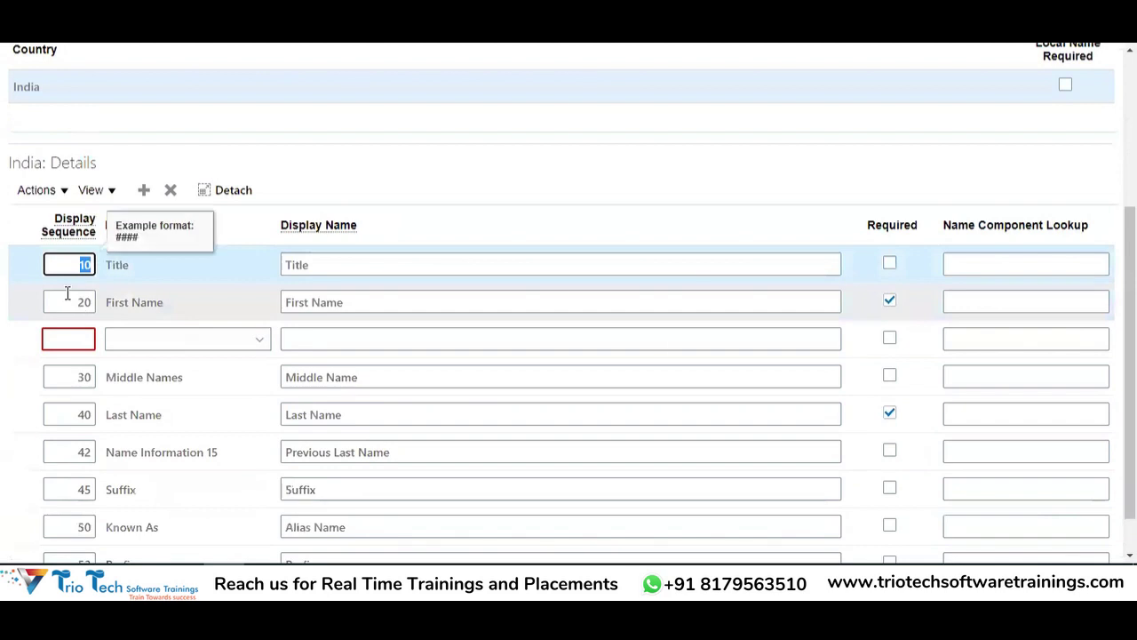
left_click(67, 294)
scroll(109, 279, "up", 3)
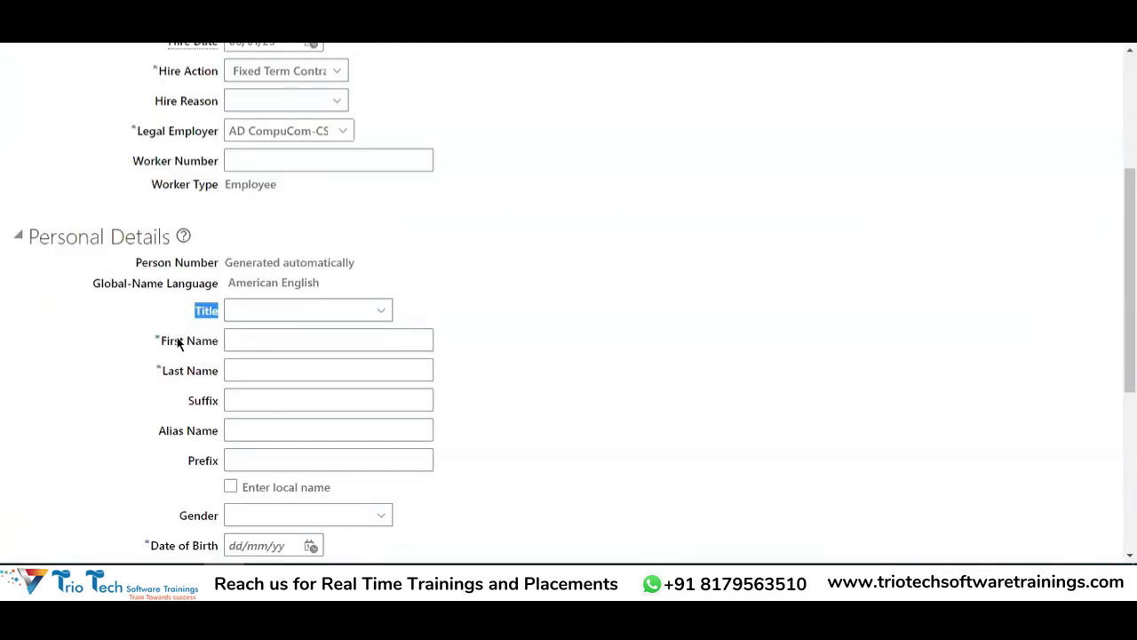
triple_click(197, 345)
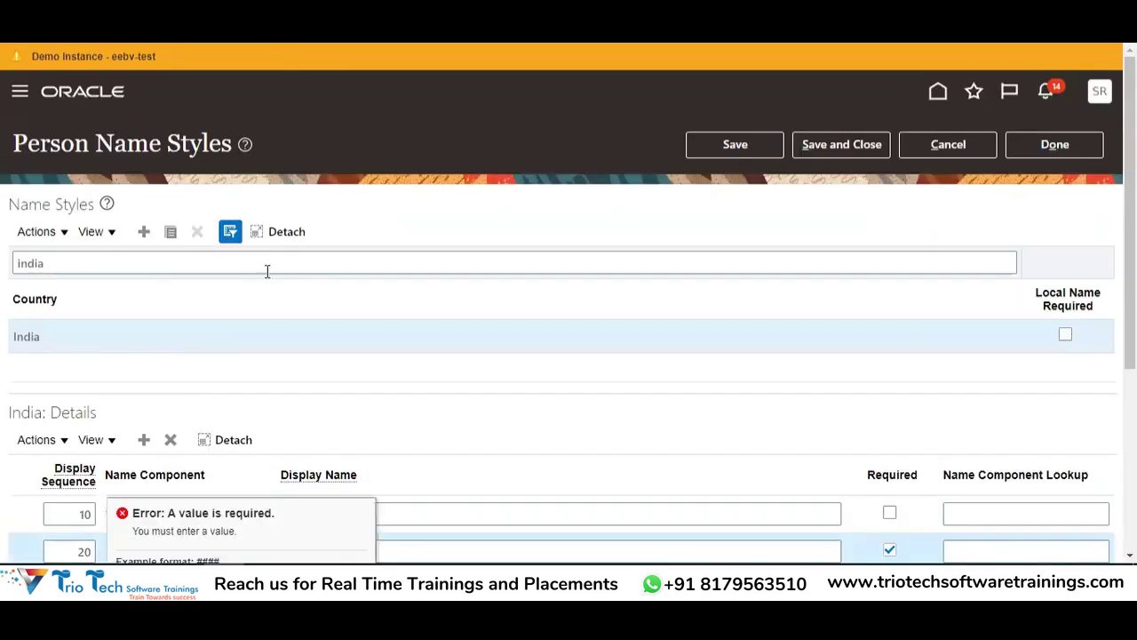
Set the Display Sequence of the blank new component row in India's details to 5.
scroll(267, 270, "down", 3)
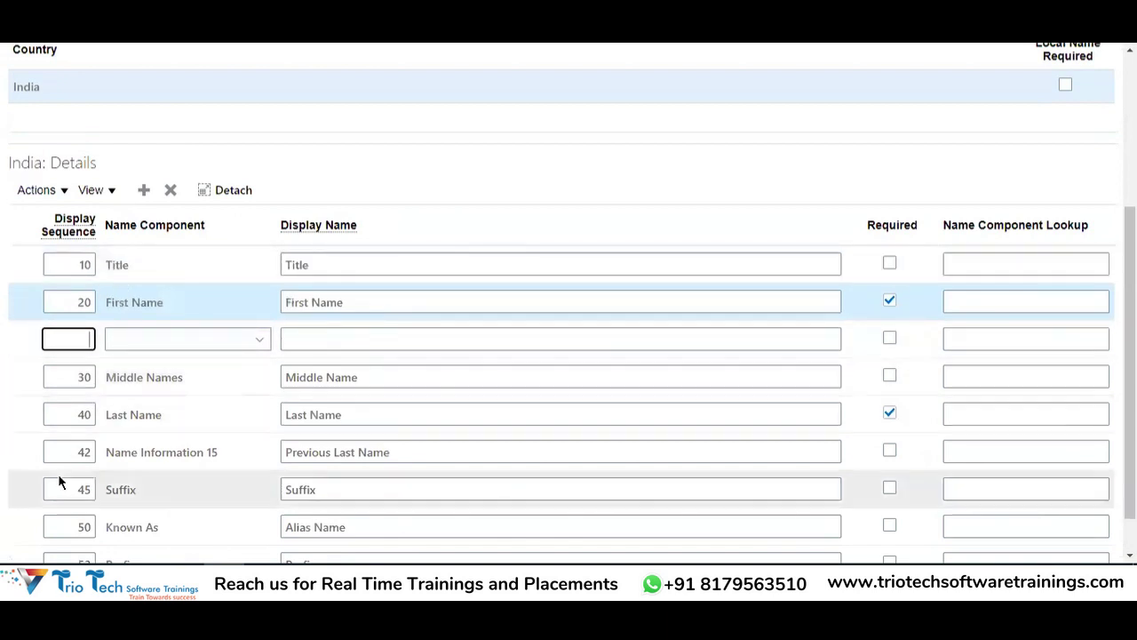
scroll(258, 217, "down", 1)
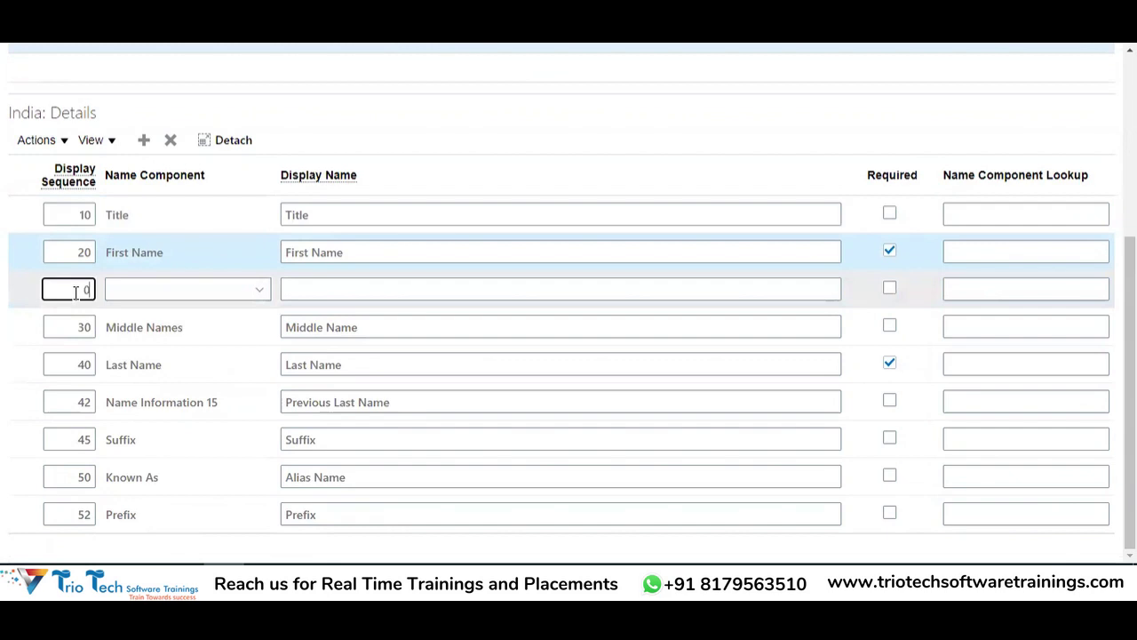
key("Tab")
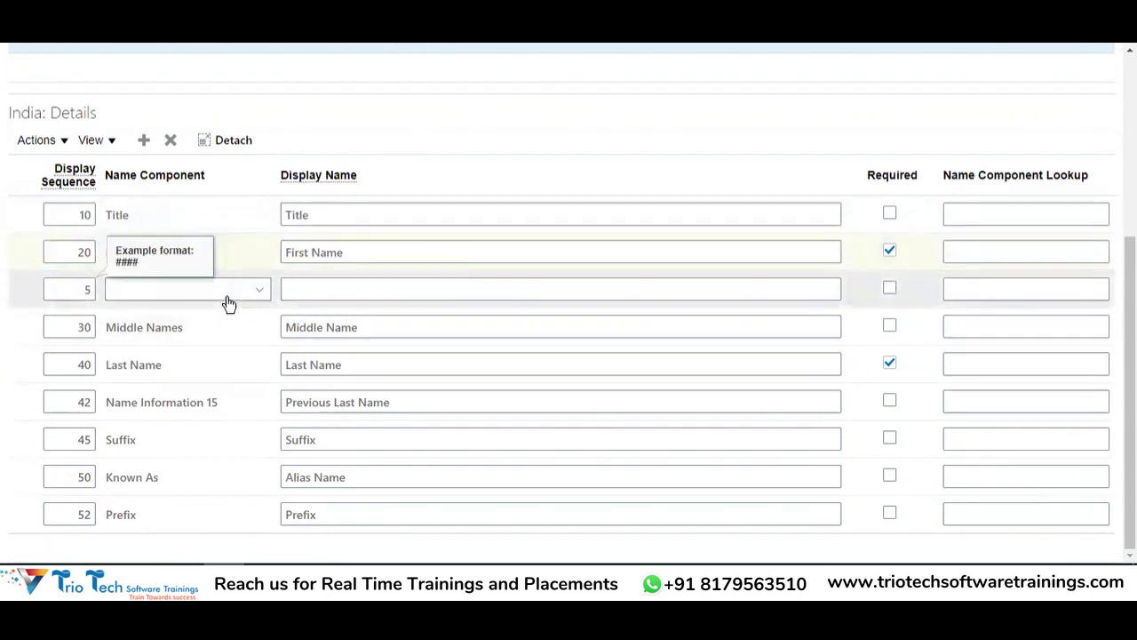
Set the Name Component of the new row with display sequence 5 in India's details to Name Information 16.
left_click(172, 293)
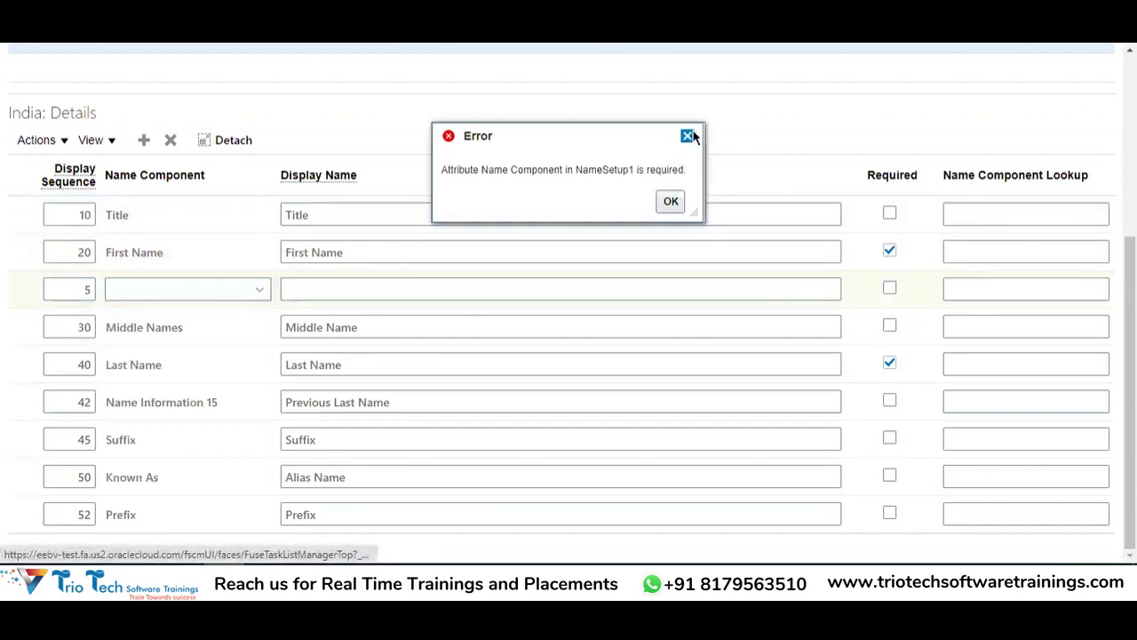
left_click(689, 136)
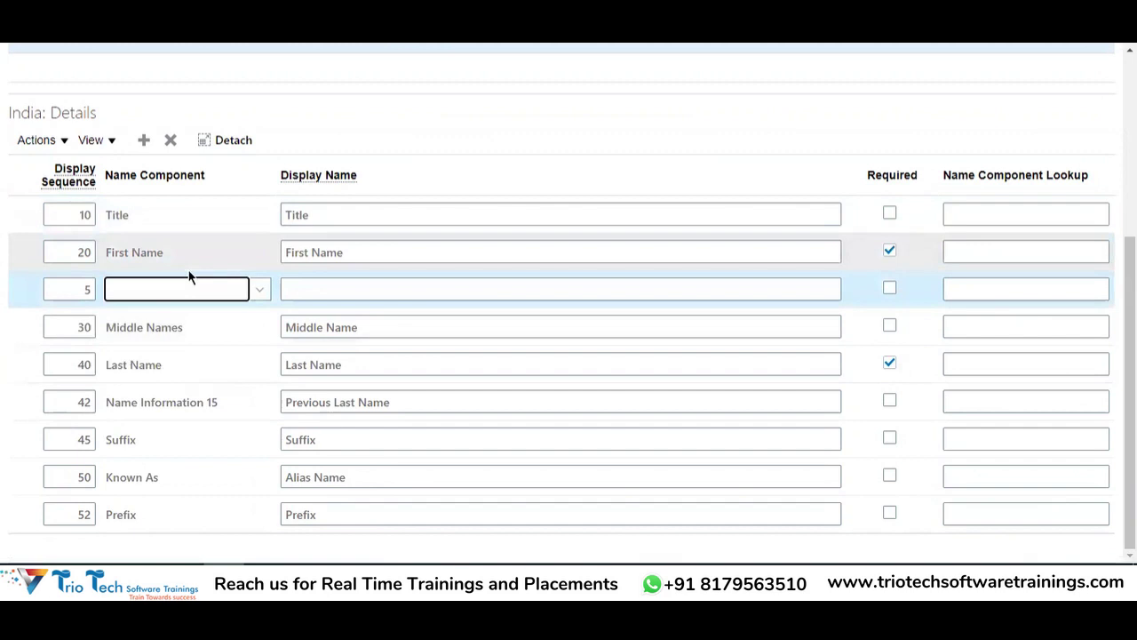
left_click(164, 287)
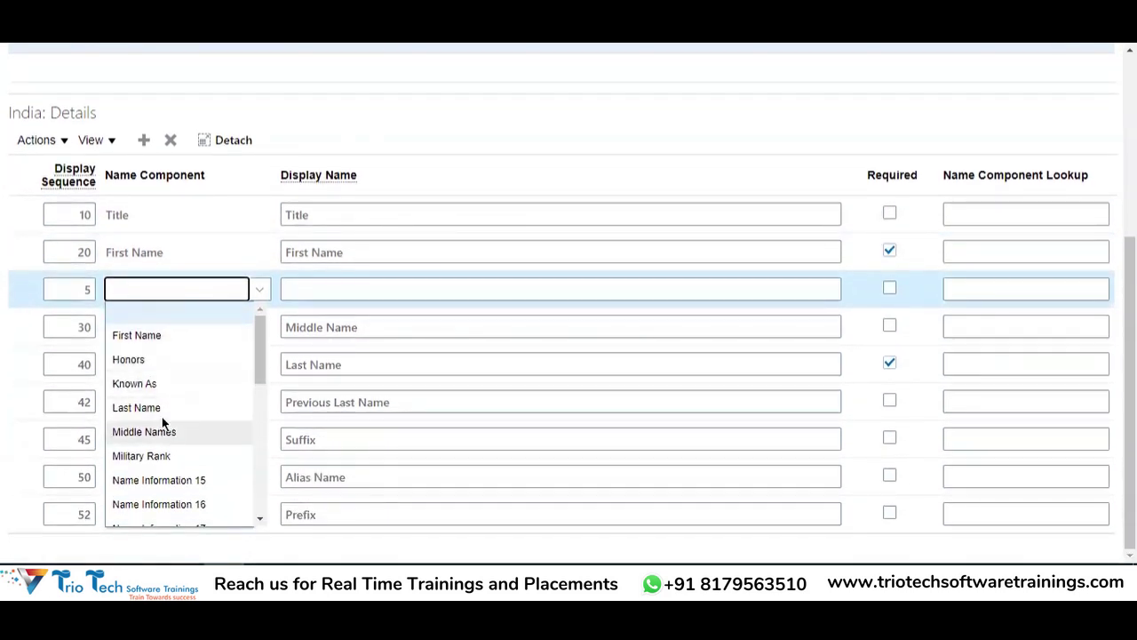
scroll(158, 391, "down", 3)
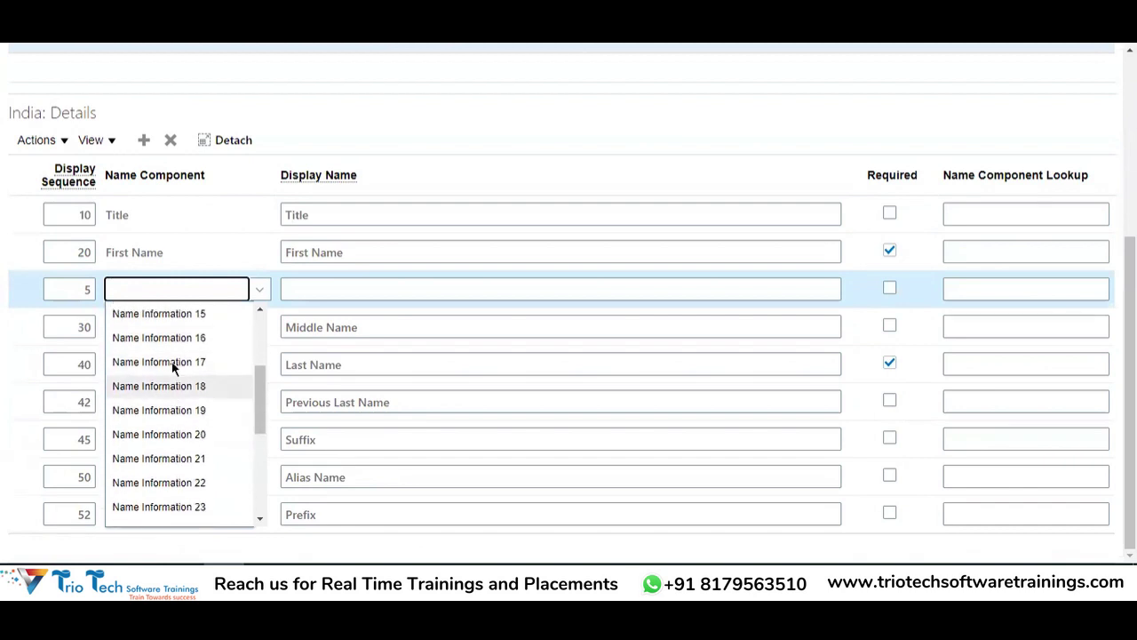
scroll(176, 345, "up", 4)
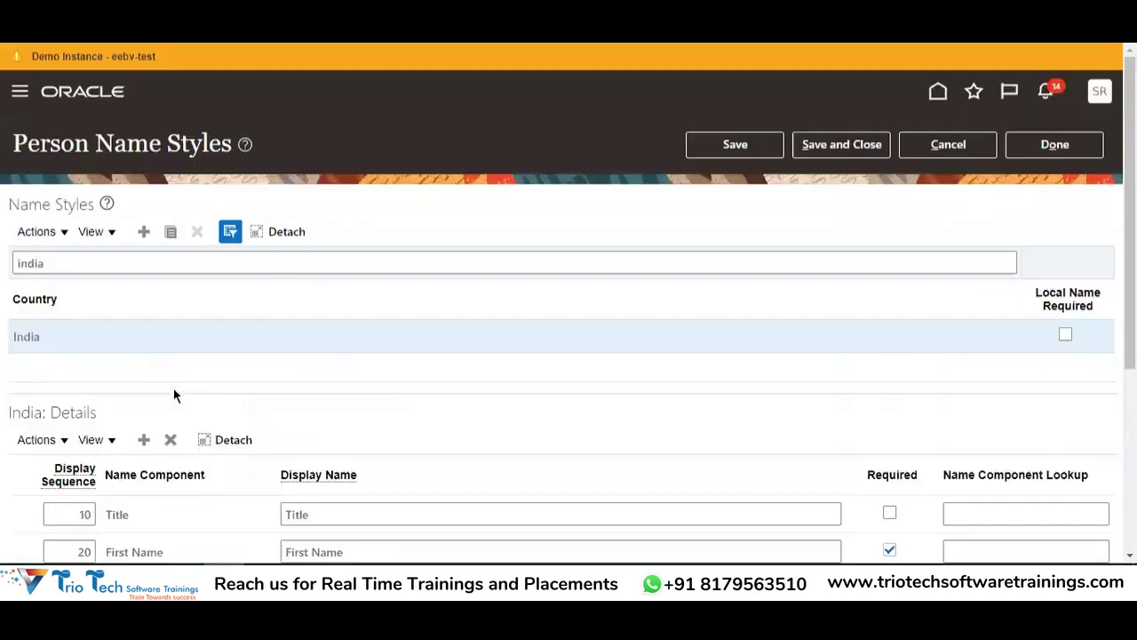
scroll(366, 215, "down", 4)
scroll(185, 445, "down", 5)
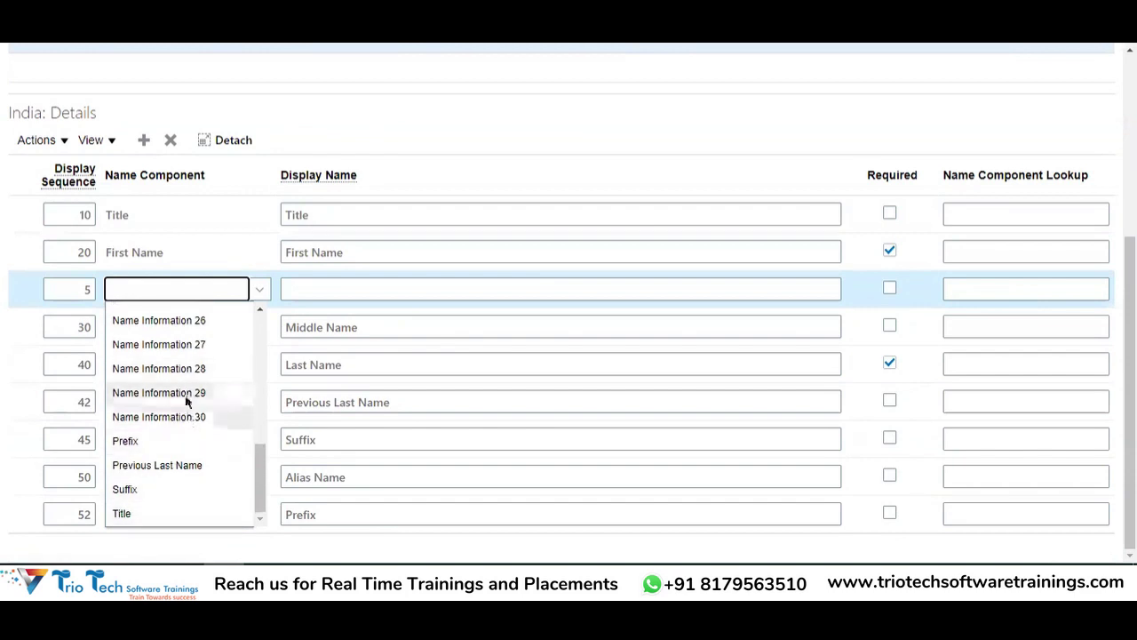
scroll(187, 432, "up", 3)
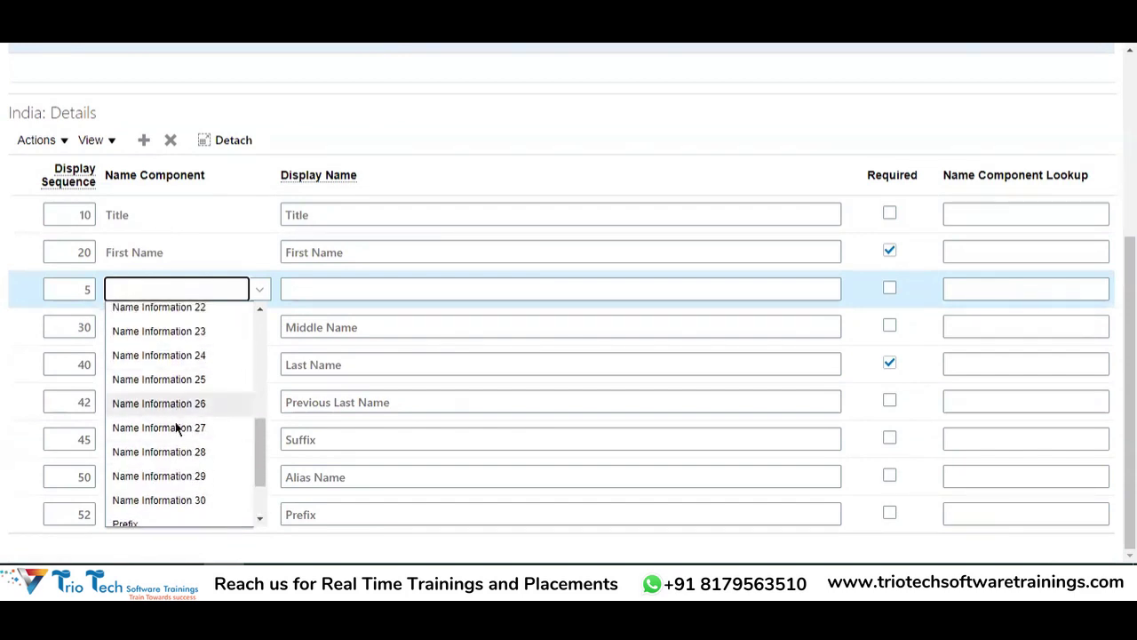
scroll(205, 409, "up", 2)
scroll(198, 399, "up", 5)
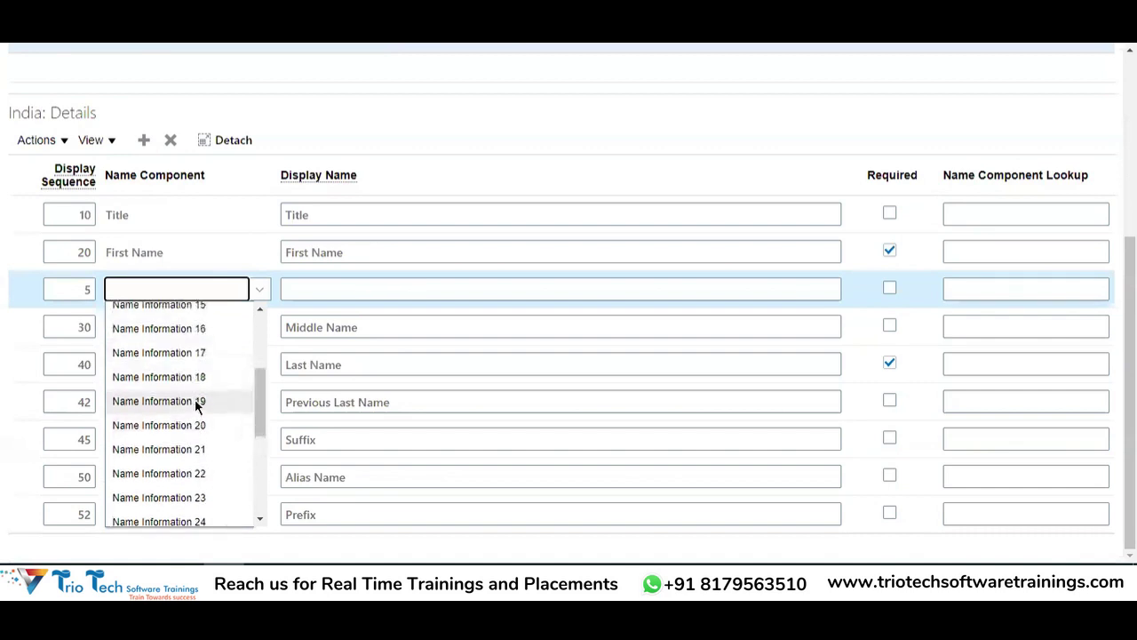
left_click(190, 412)
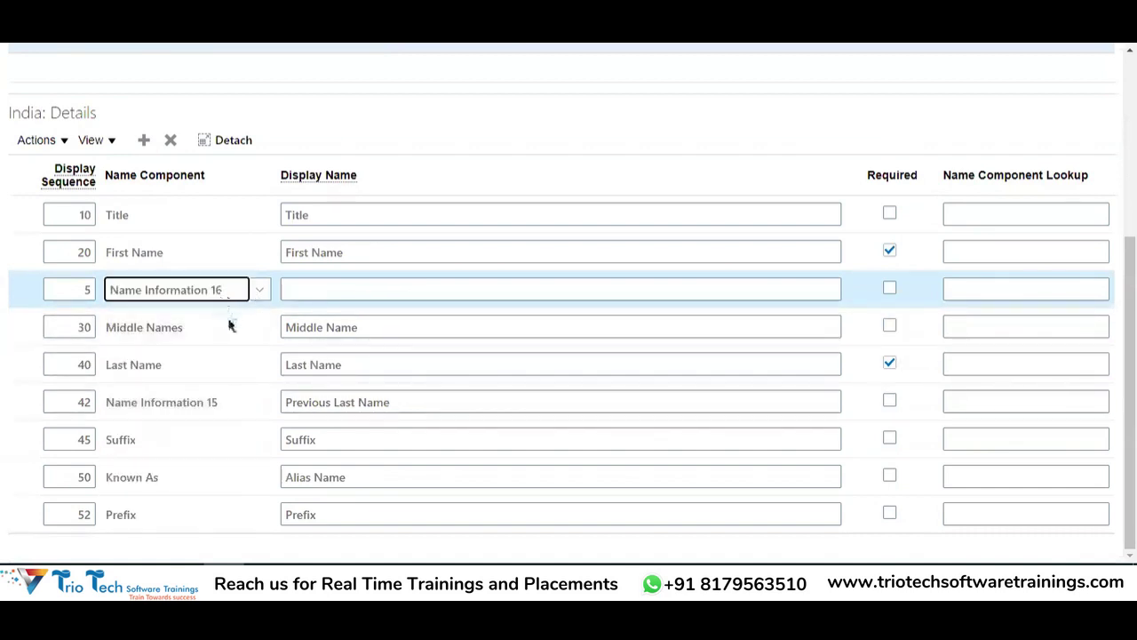
Enter Father Name as the Display Name of the Name Information 16 row in India's details.
left_click(326, 288)
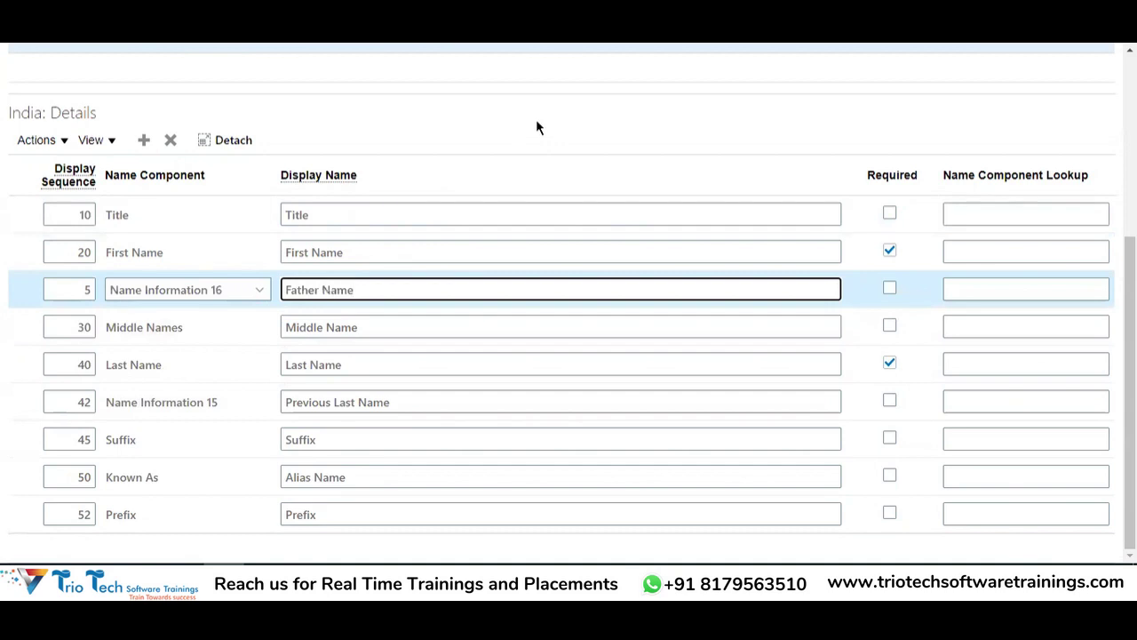
left_click(526, 151)
left_click_drag(375, 287, 285, 290)
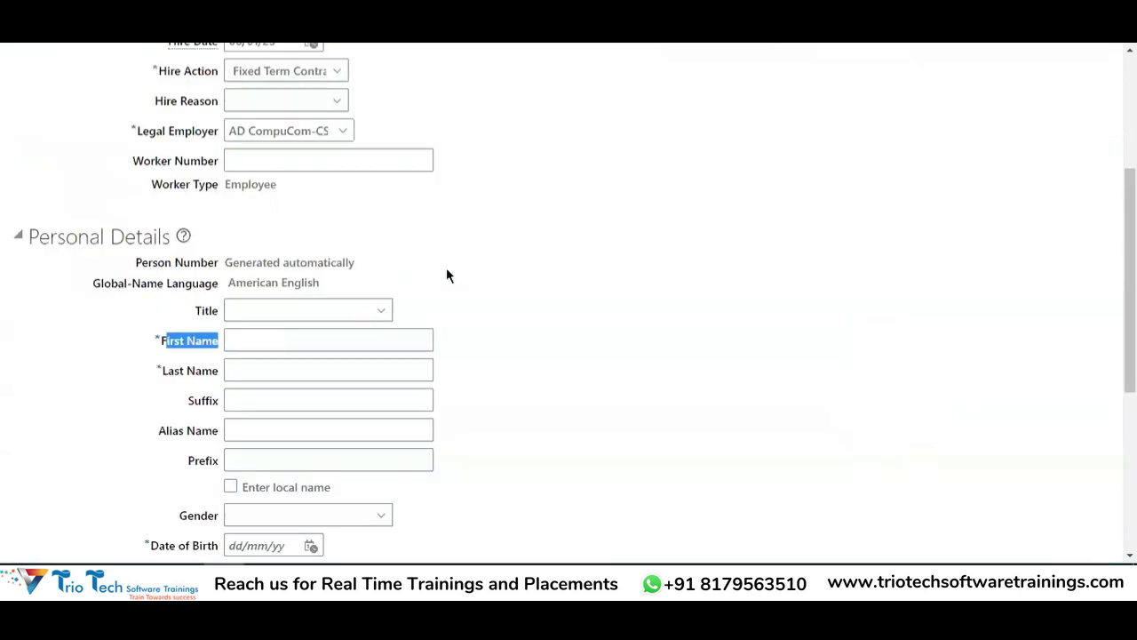
Compare the hire page's Personal Details fields with the new Father Name row in India's details.
scroll(447, 271, "up", 3)
scroll(169, 376, "down", 3)
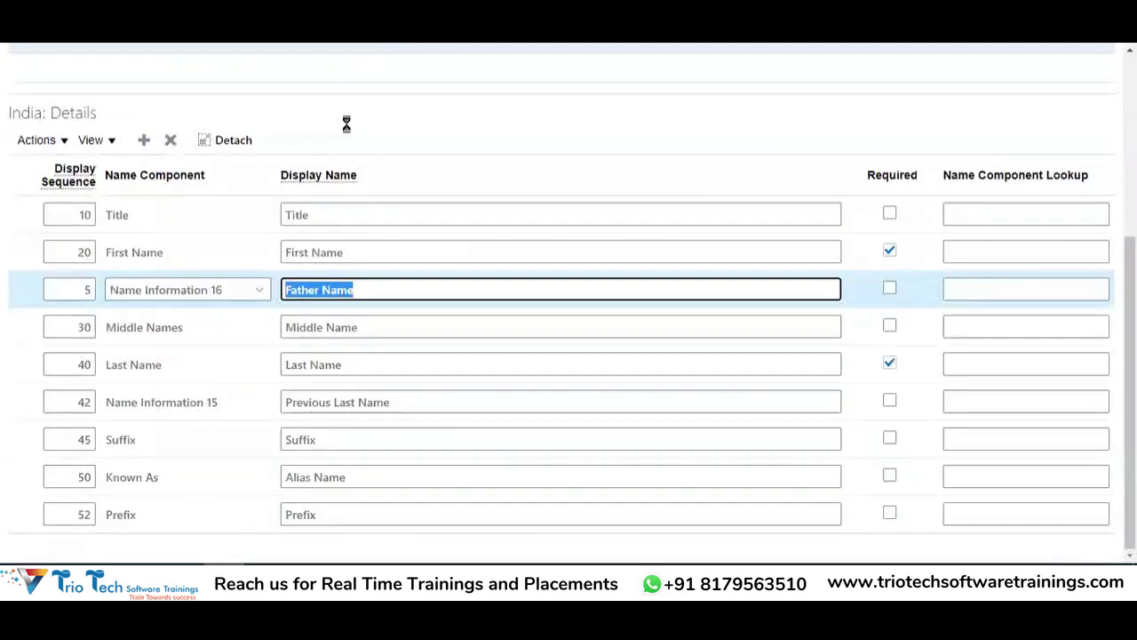
left_click(399, 156)
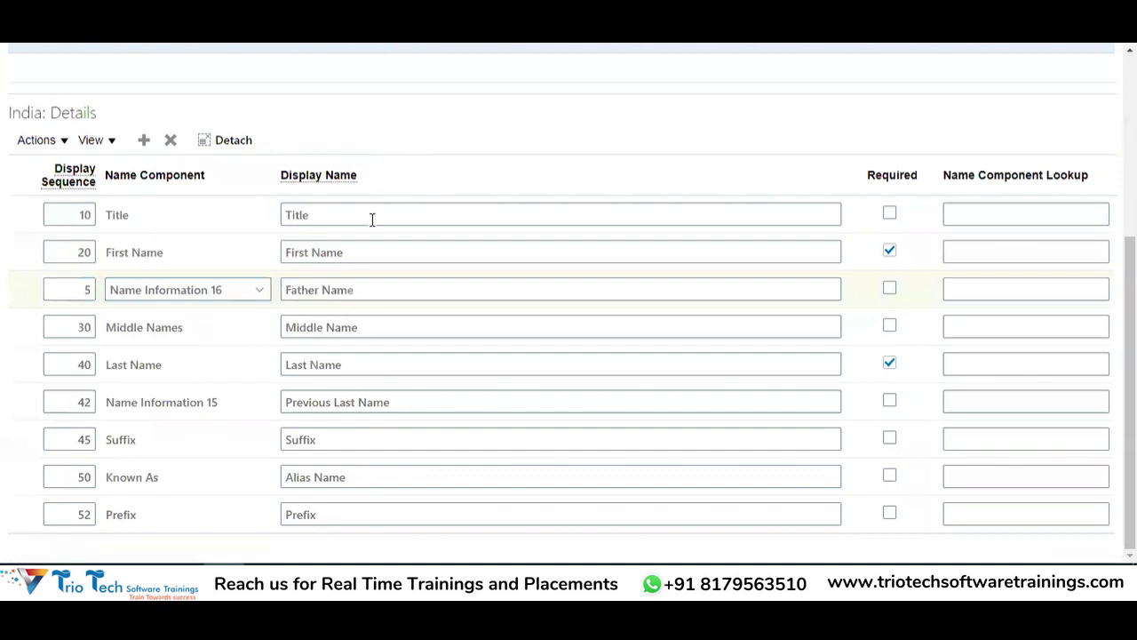
left_click(346, 282)
scroll(294, 193, "up", 5)
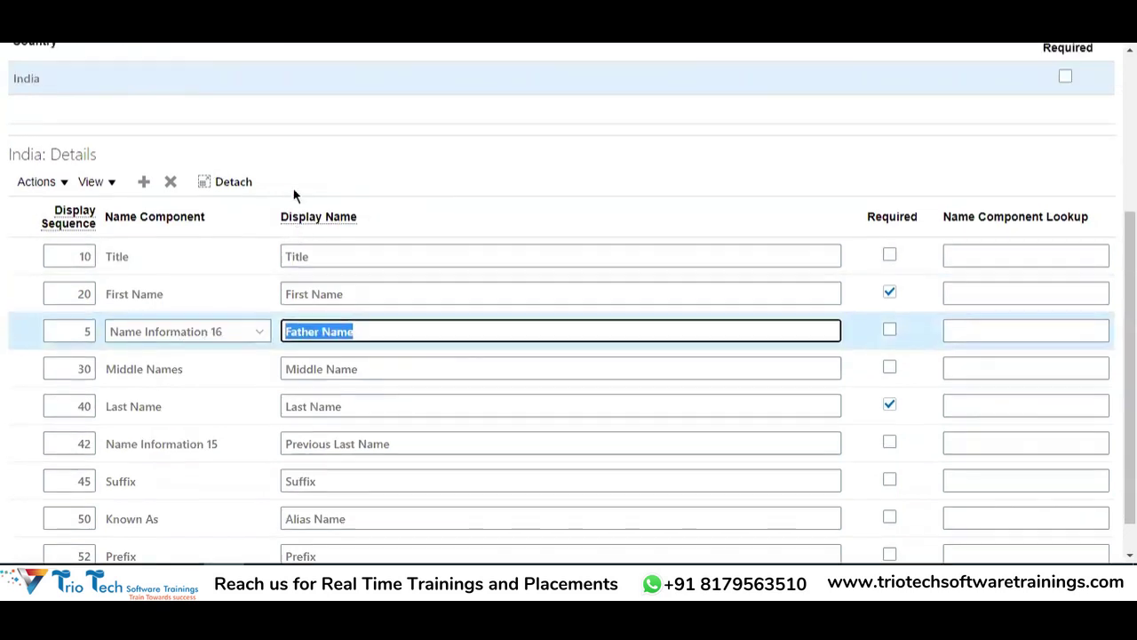
scroll(554, 139, "down", 5)
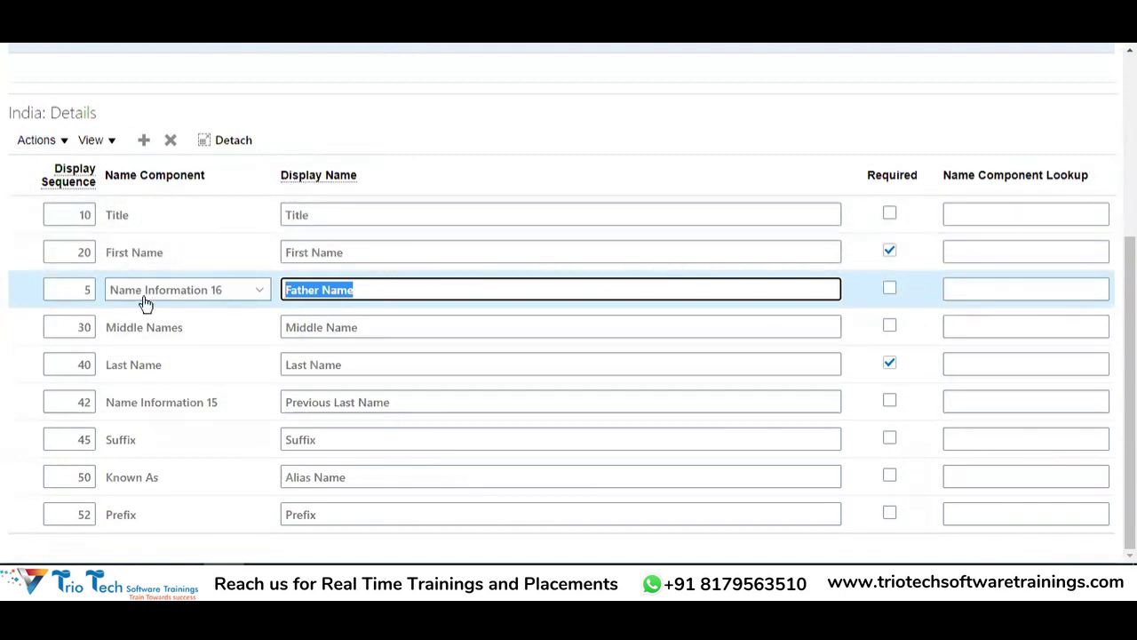
Review the name components available for the Father Name row, from First Name through the Name Information entries to Title.
left_click(143, 300)
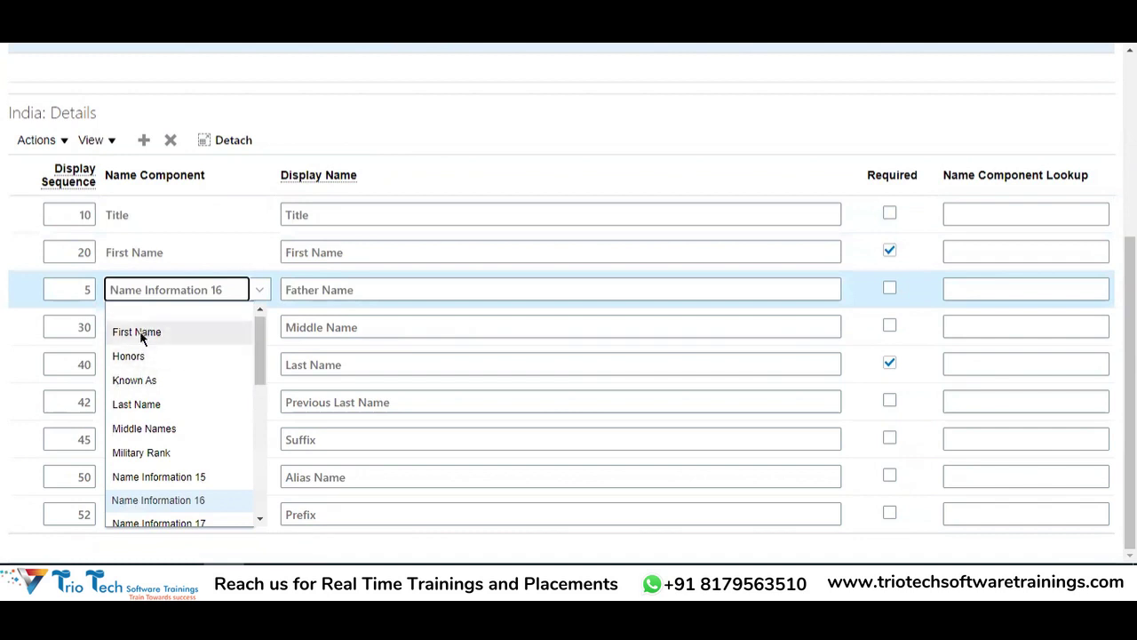
scroll(155, 371, "down", 1)
scroll(156, 371, "down", 8)
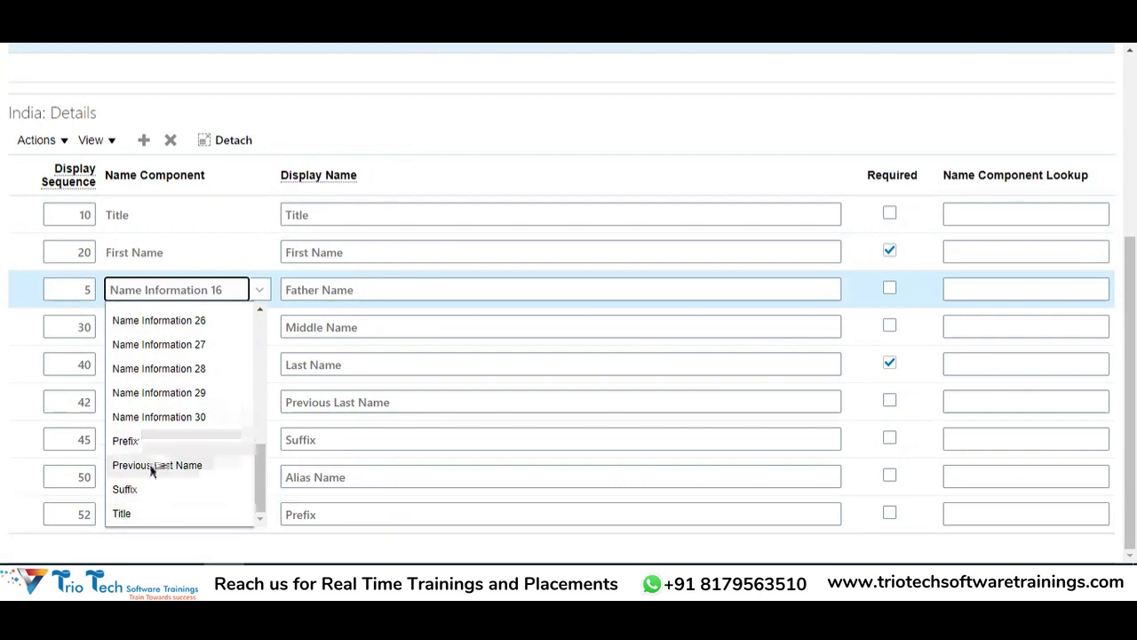
scroll(165, 398, "up", 1)
scroll(165, 398, "up", 5)
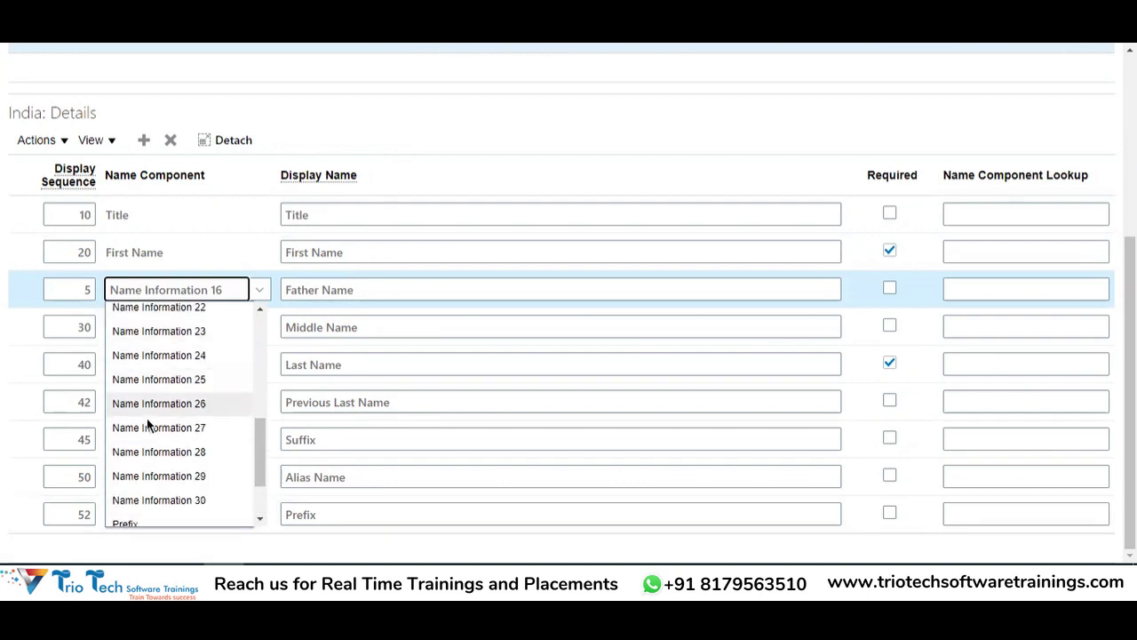
scroll(200, 404, "down", 3)
scroll(199, 404, "down", 3)
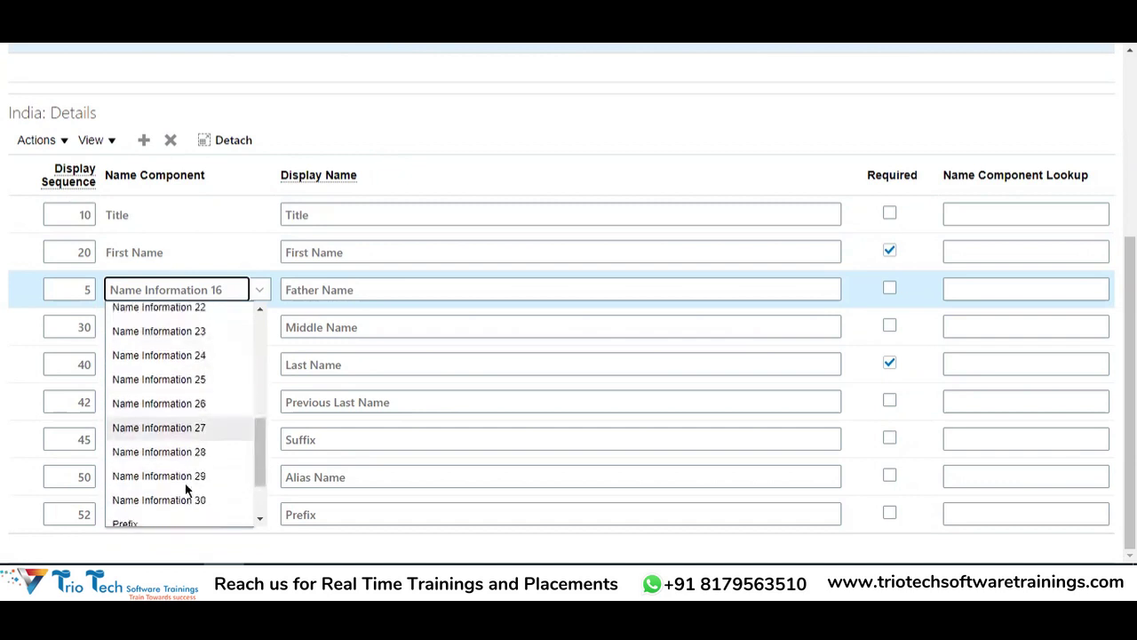
left_click(444, 131)
Review the Person Name Styles heading and the Father Name display name of the new row in India's details.
scroll(363, 152, "up", 3)
scroll(472, 219, "down", 3)
left_click_drag(368, 290, 259, 308)
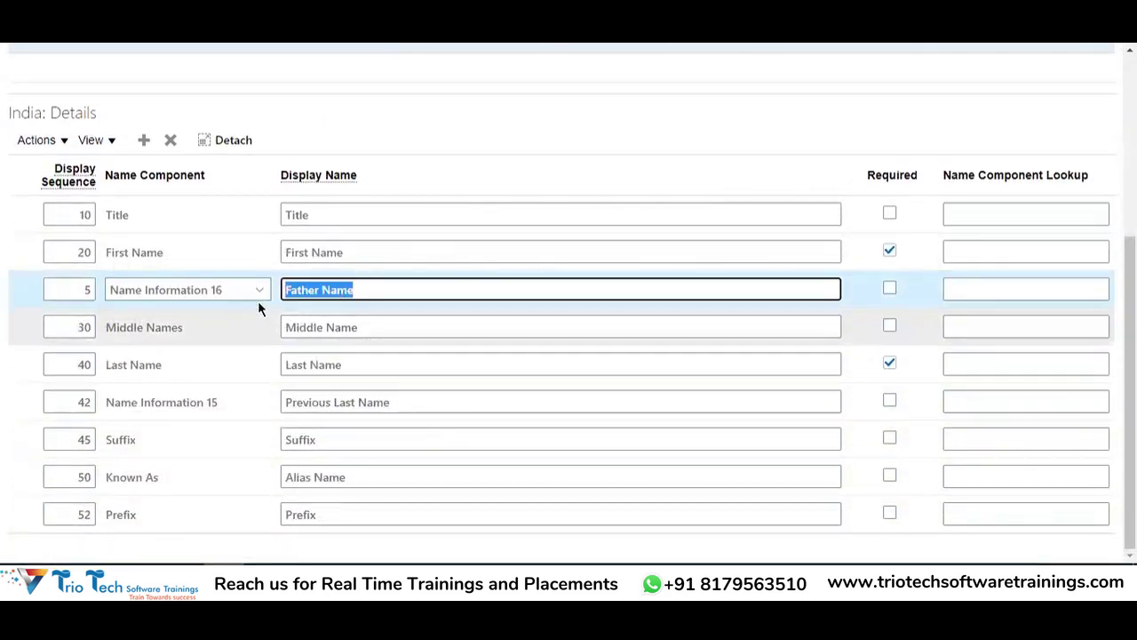
scroll(168, 168, "up", 4)
left_click_drag(89, 143, 166, 143)
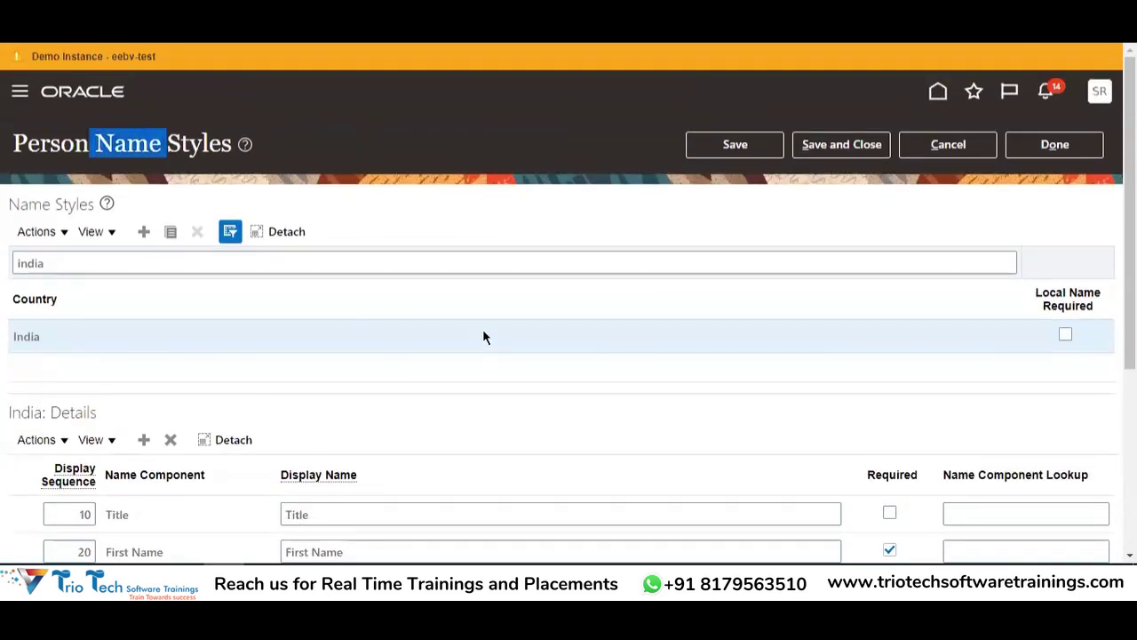
scroll(509, 308, "down", 3)
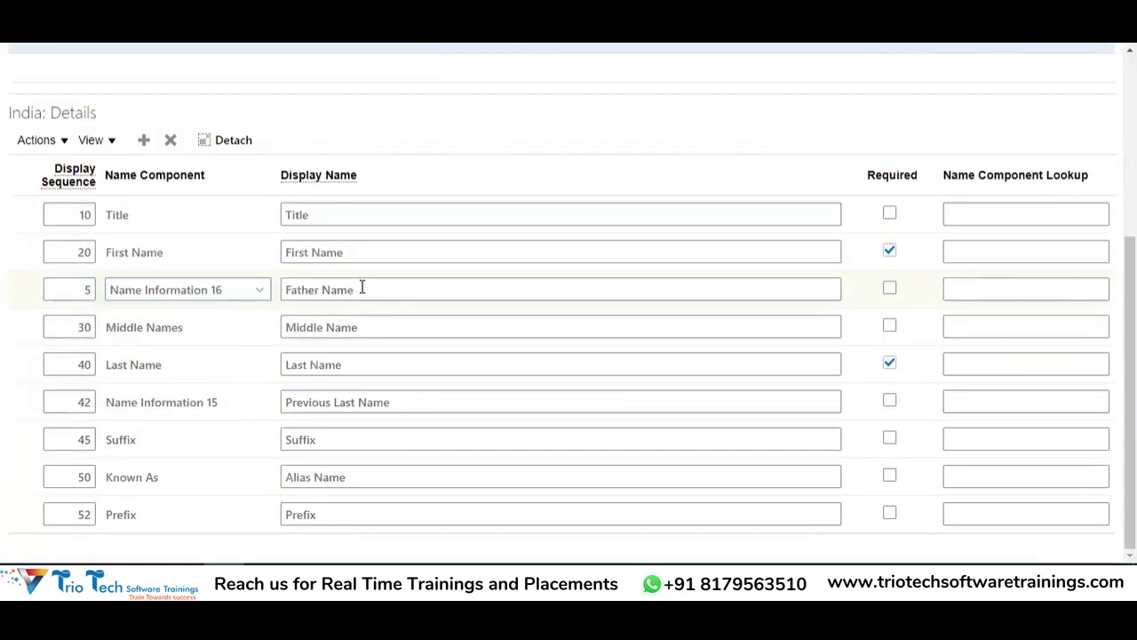
left_click_drag(360, 290, 273, 302)
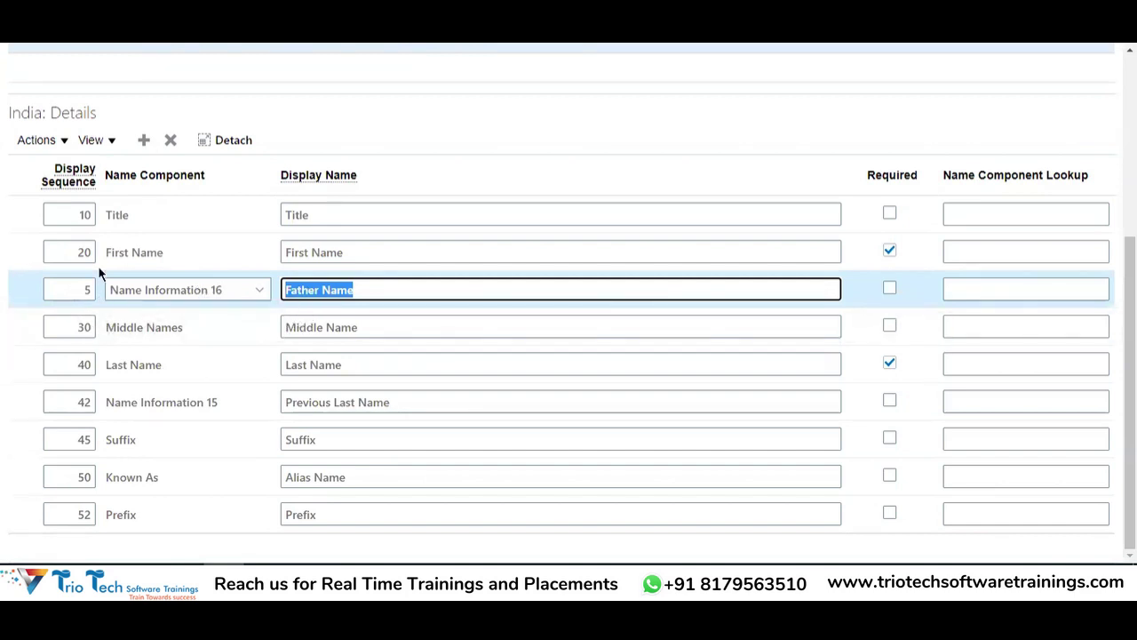
Mark the Father Name component as required, using the hire page's asterisked First Name and Last Name fields as reference.
left_click(890, 290)
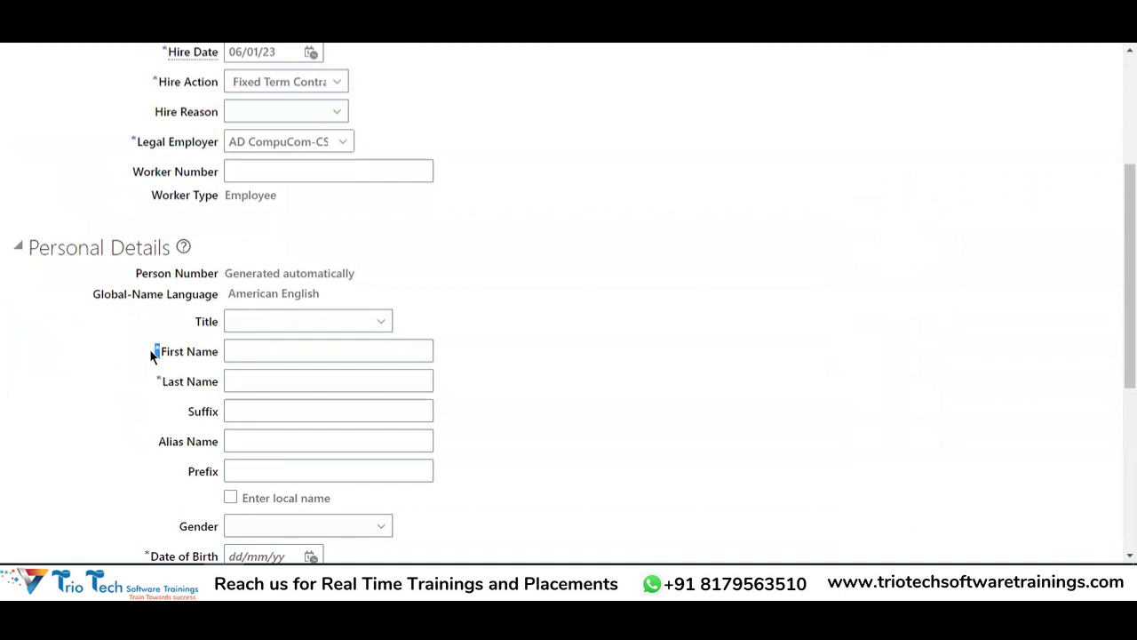
left_click_drag(163, 380, 156, 380)
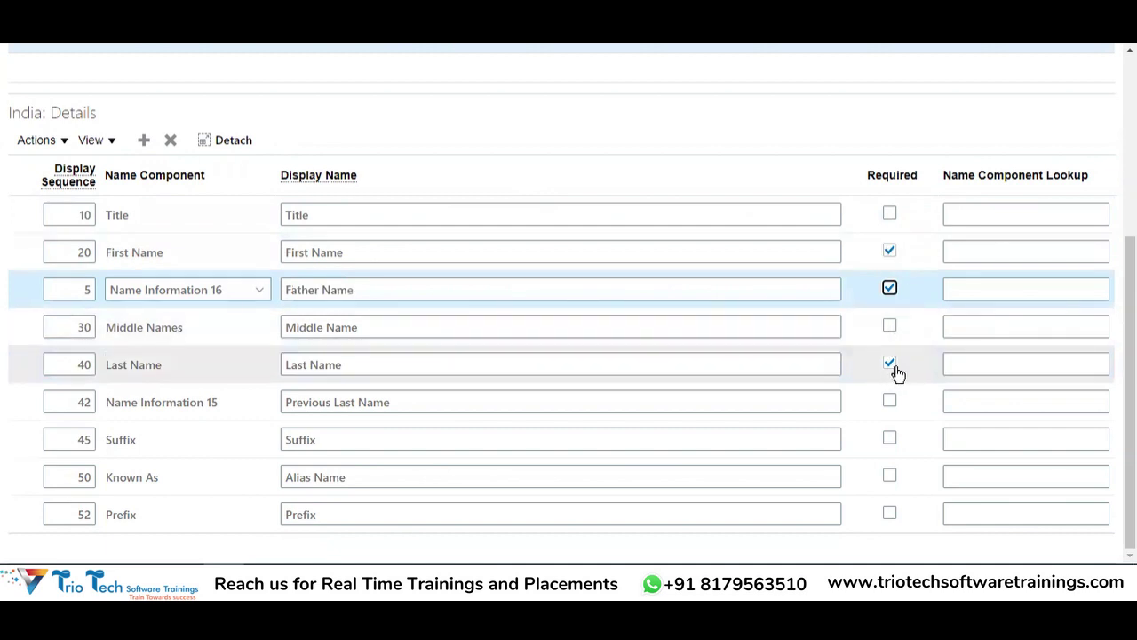
left_click(890, 287)
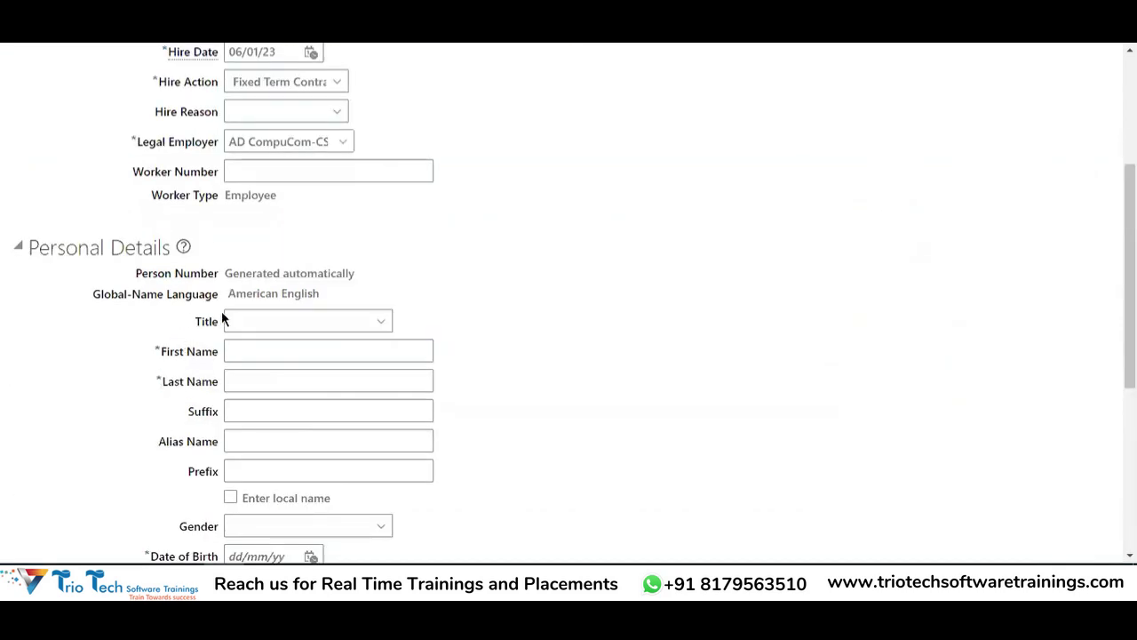
Compare the hire page's optional Title, Suffix and Alias Name fields with the required Father Name row in India's details.
double_click(208, 321)
double_click(203, 411)
left_click_drag(158, 442, 218, 442)
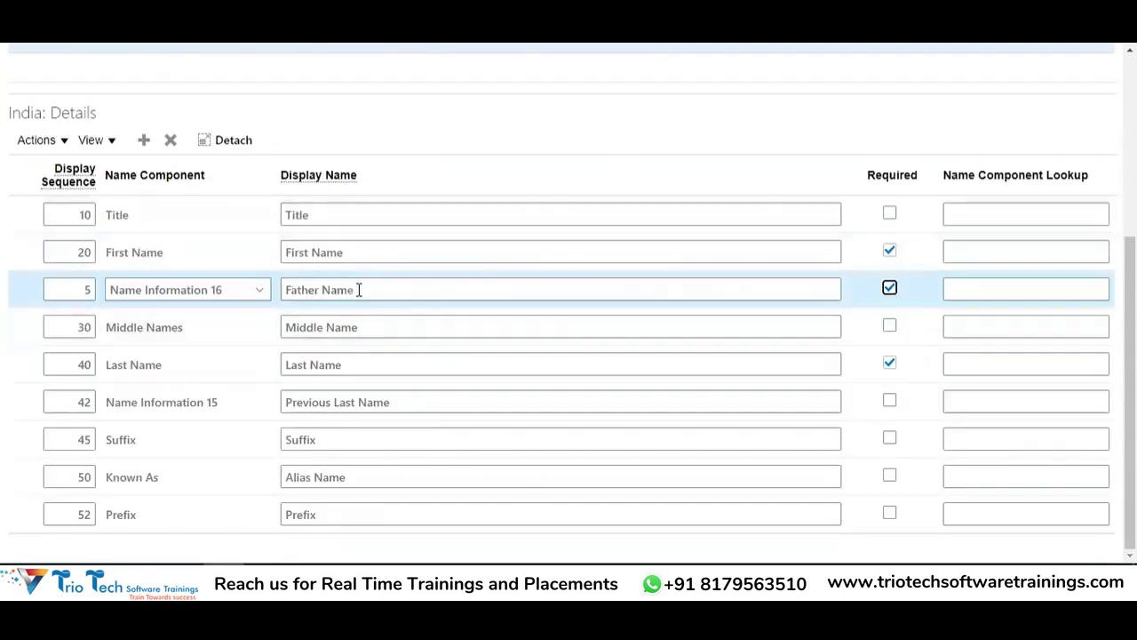
left_click(358, 289)
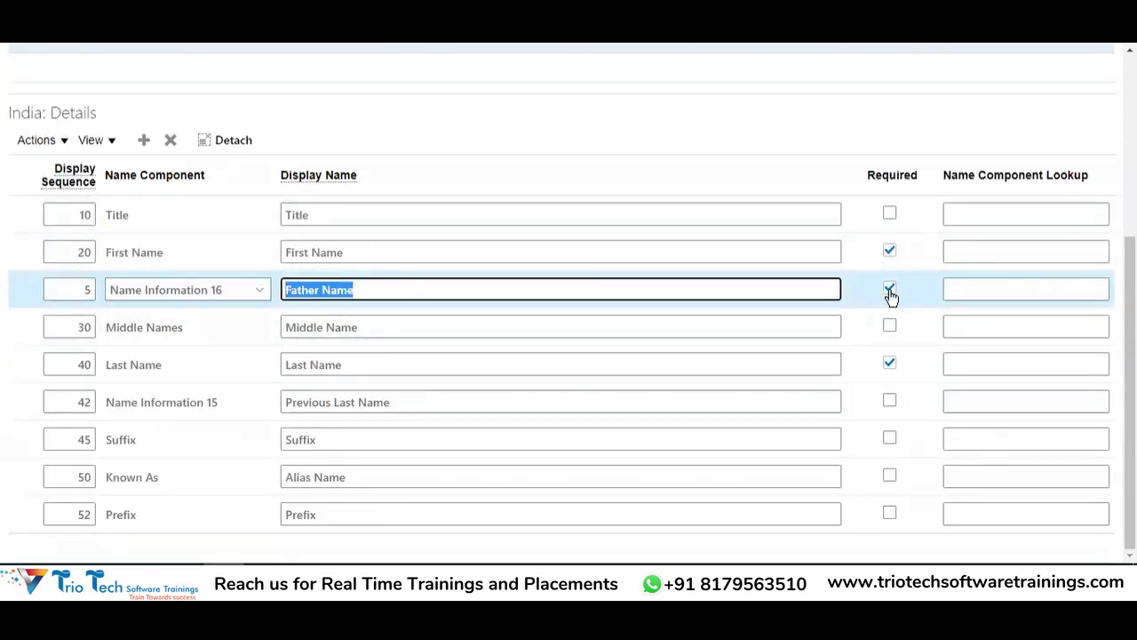
Save and close the changes to India's person name style.
scroll(909, 127, "up", 5)
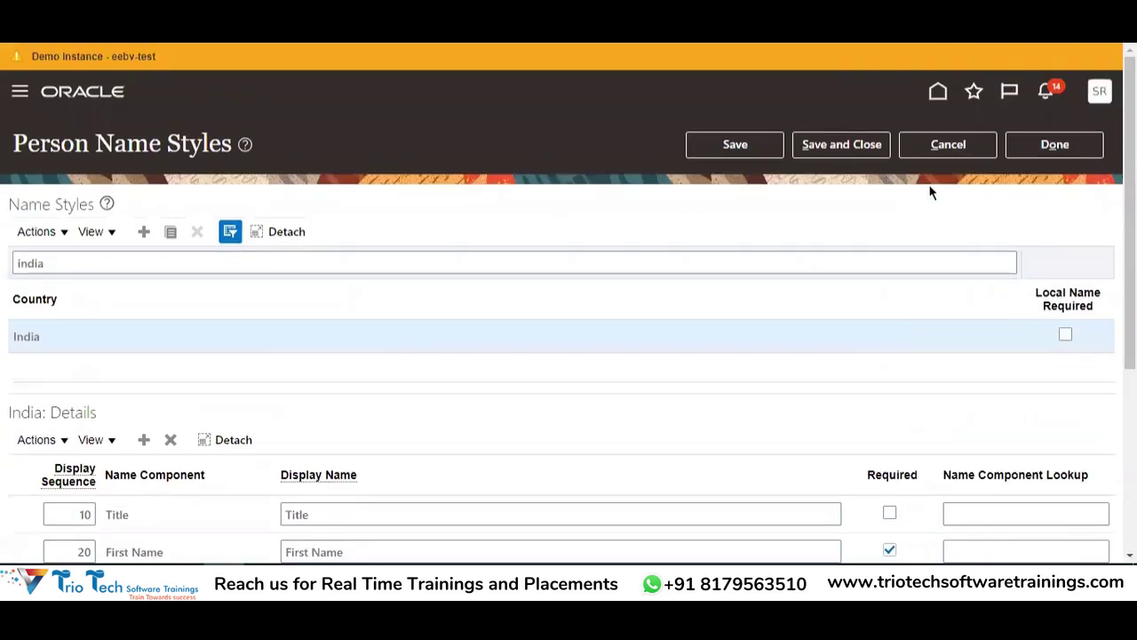
left_click(842, 145)
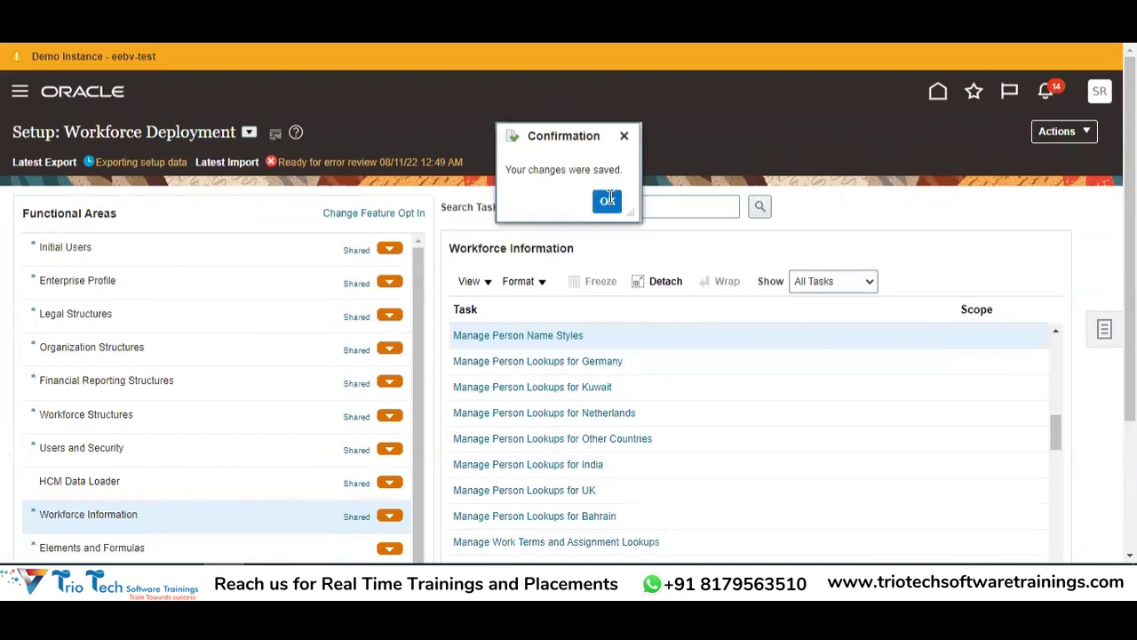
left_click(604, 202)
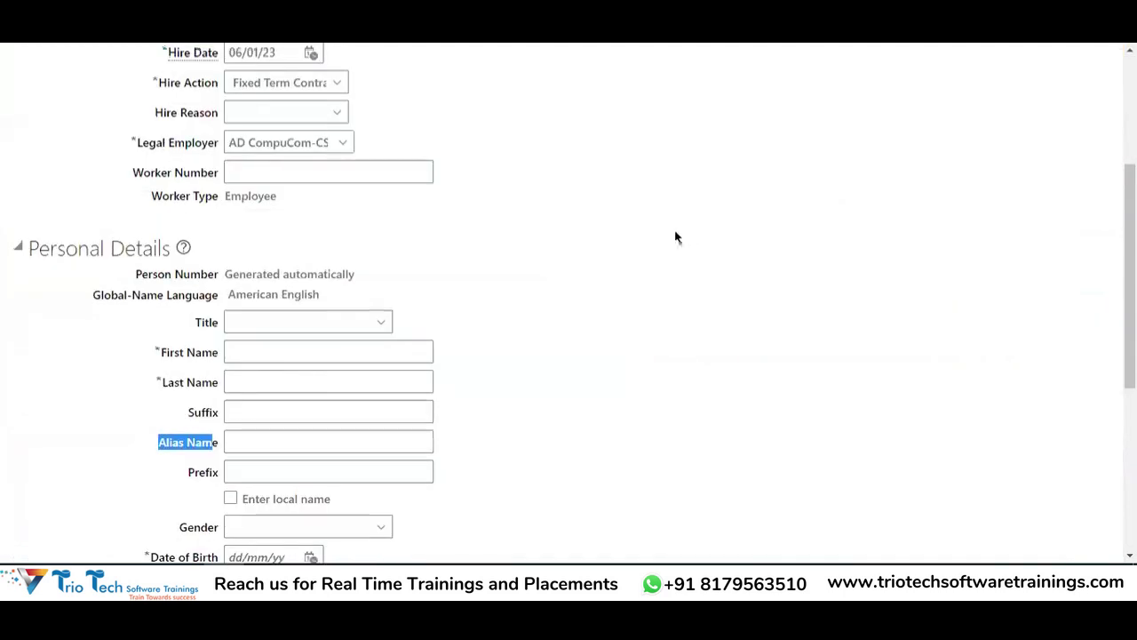
Discard the open hire without saving and start a new Hire an Employee task.
scroll(675, 236, "up", 3)
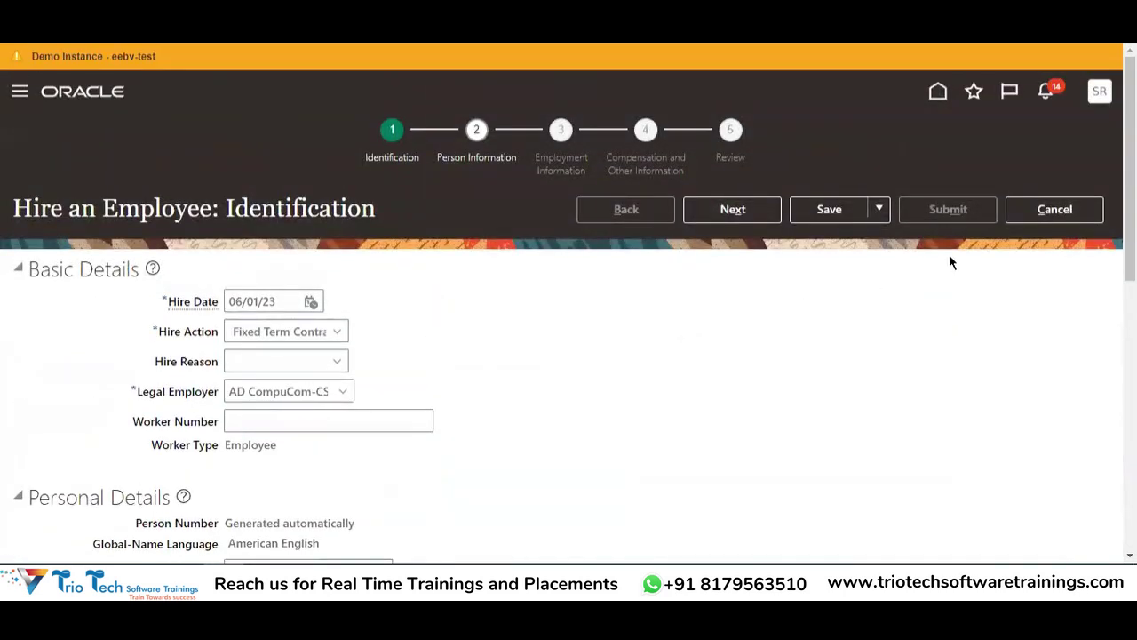
left_click(1048, 213)
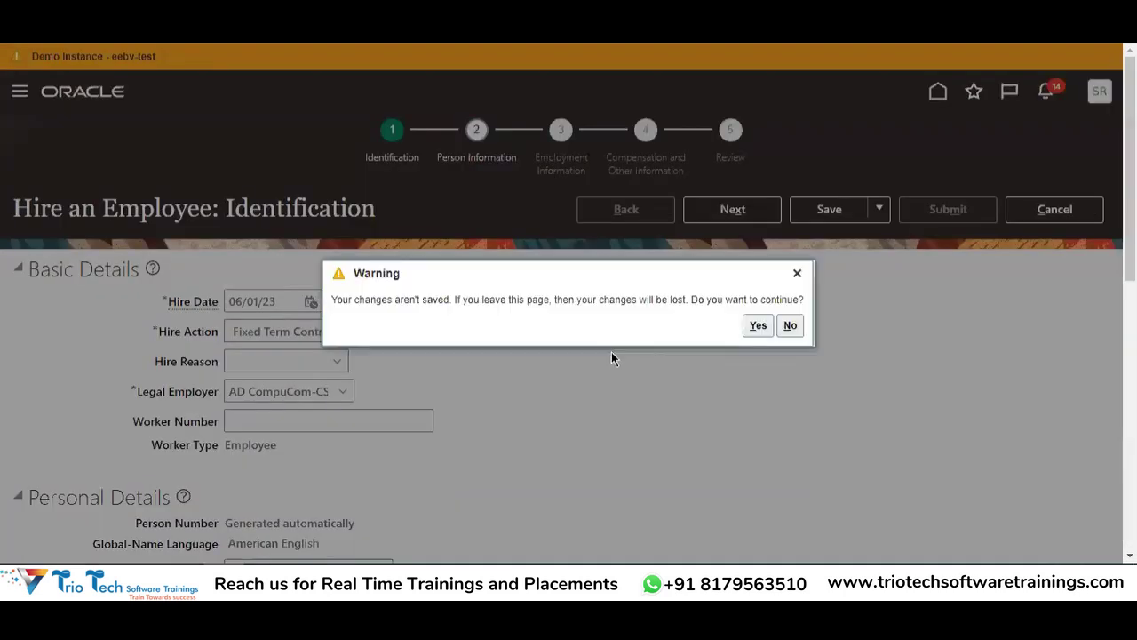
left_click(758, 326)
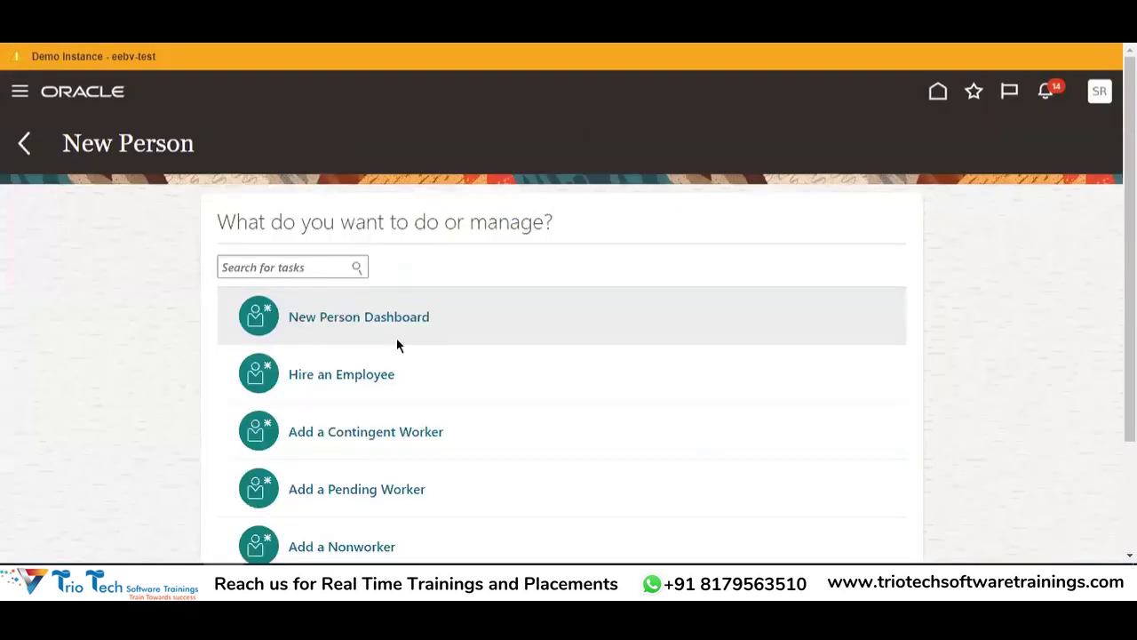
left_click(341, 374)
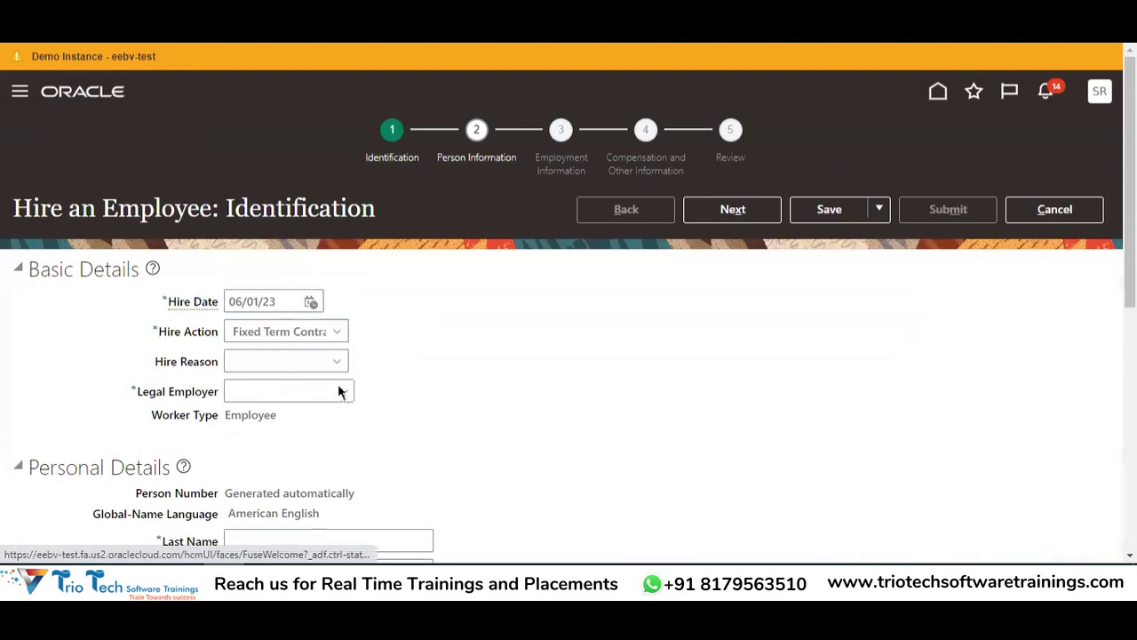
Select the AD CompuCom legal employer for the new hire and examine the Father Name field in Personal Details.
scroll(426, 338, "down", 3)
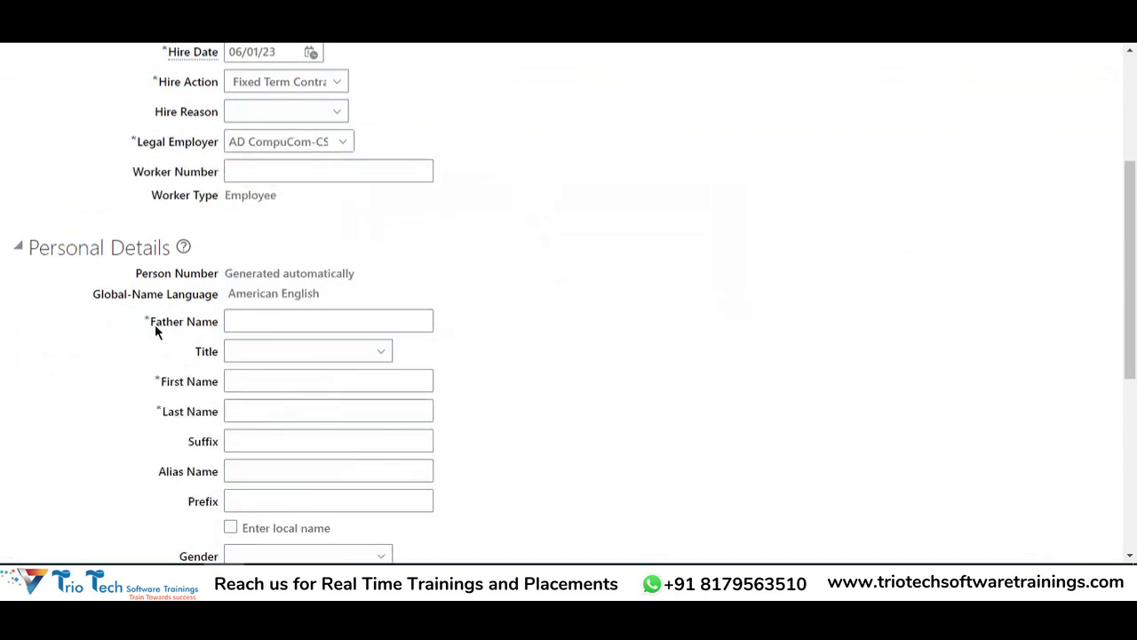
left_click(156, 324)
left_click_drag(153, 322, 220, 323)
scroll(220, 323, "down", 2)
double_click(206, 184)
left_click_drag(153, 158, 204, 151)
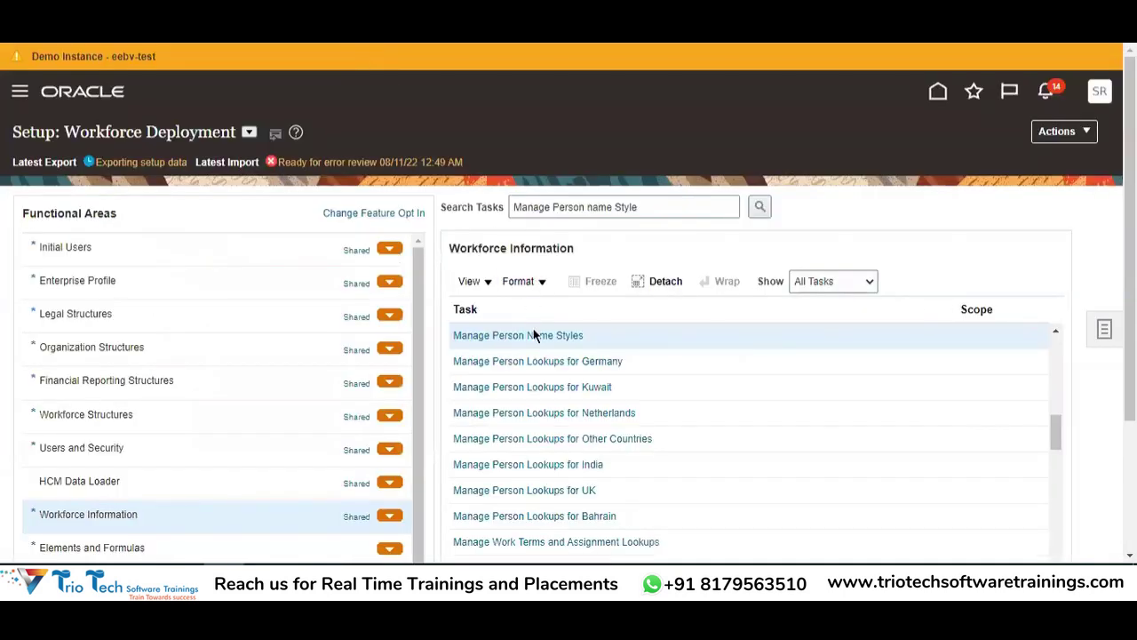
Open Manage Person Name Styles and filter the name styles by India.
left_click(532, 334)
left_click(164, 261)
key("Return")
scroll(622, 239, "down", 2)
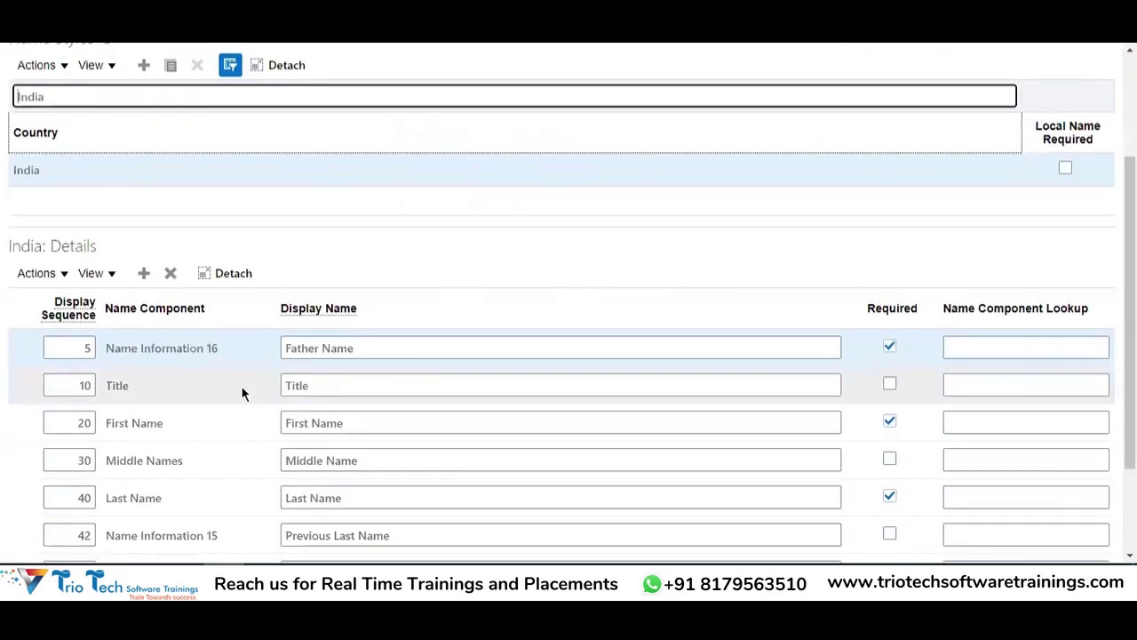
Compare the Father Name row's display sequence in India's details with the field's position and required marker on the hire page.
left_click_drag(386, 348, 249, 351)
double_click(83, 350)
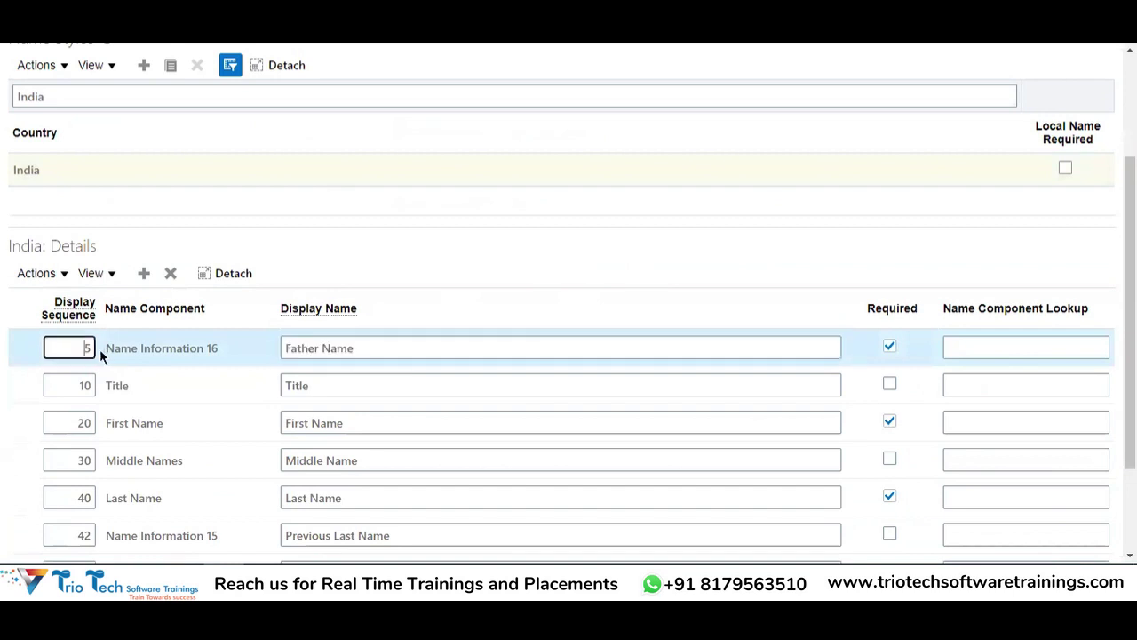
scroll(82, 349, "down", 2)
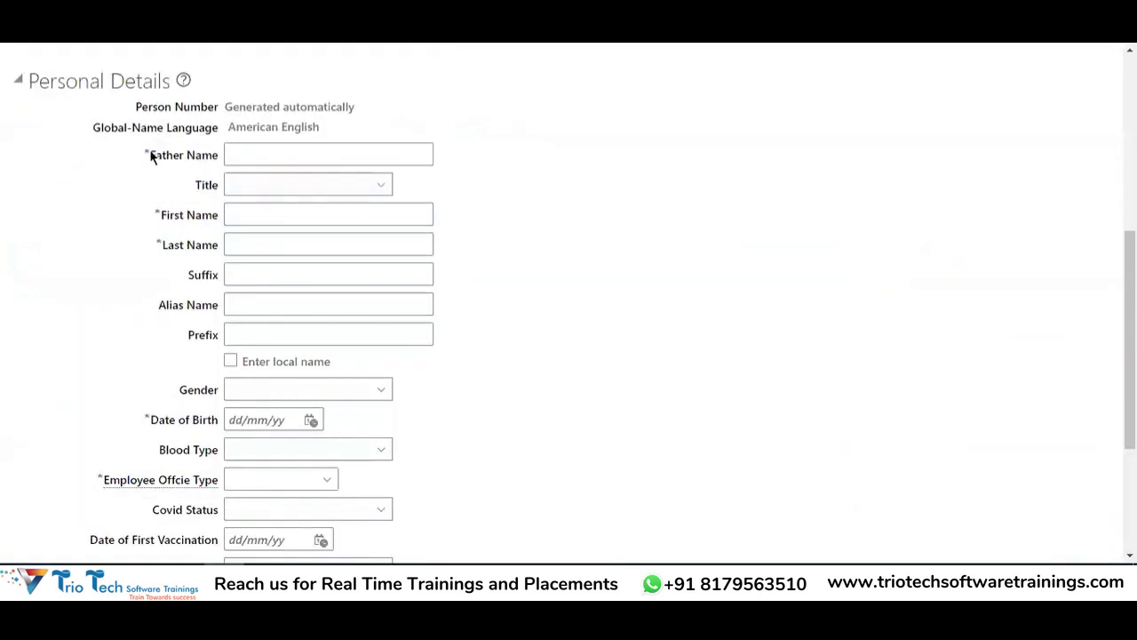
left_click_drag(150, 156, 223, 160)
left_click(149, 158)
left_click_drag(151, 158, 139, 157)
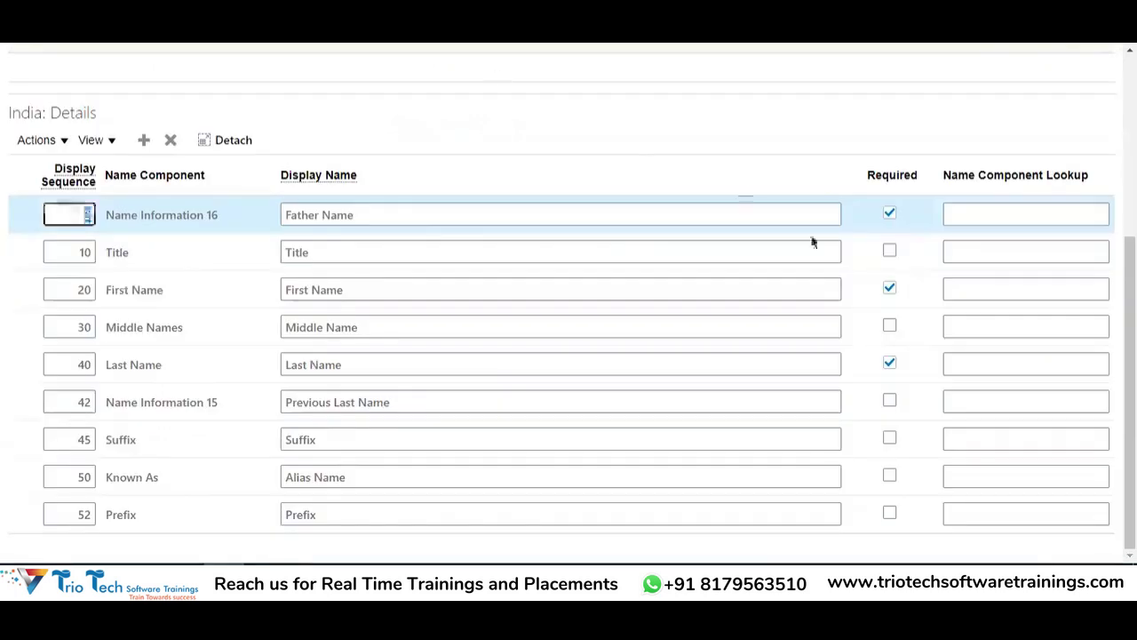
Make the Father Name component optional in India's details, then save and close the person name style.
left_click(889, 214)
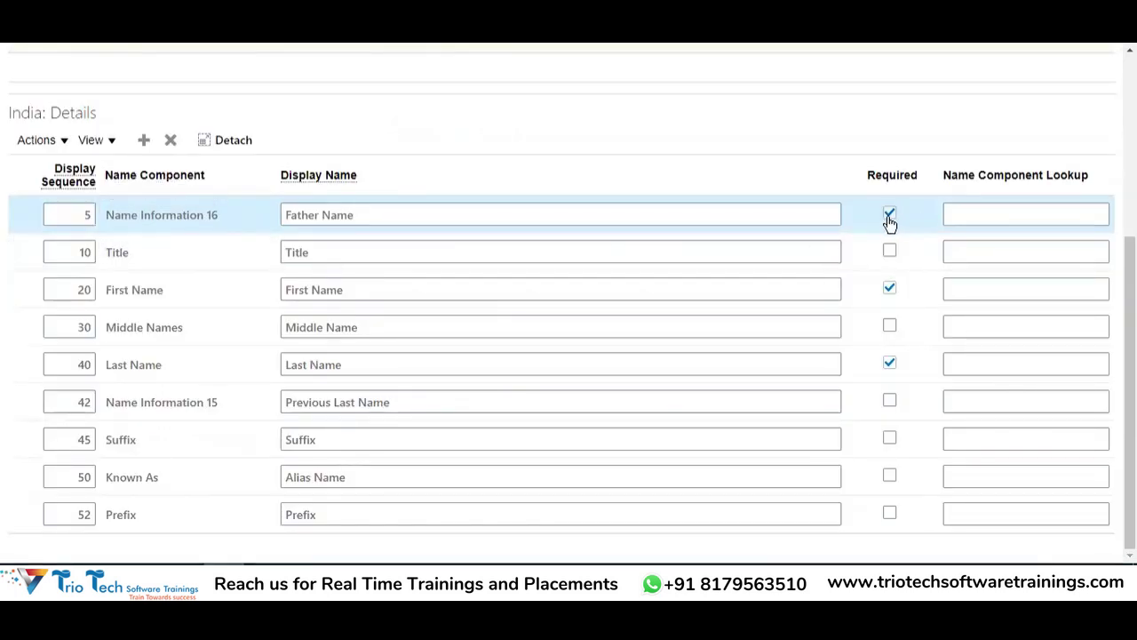
scroll(995, 178, "up", 5)
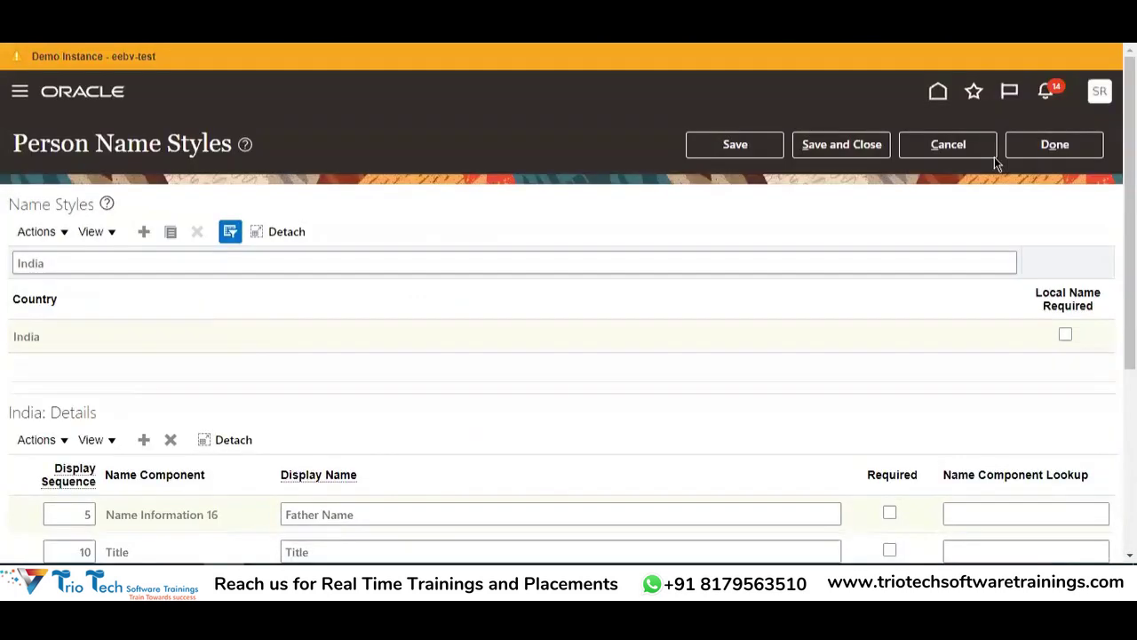
left_click(836, 140)
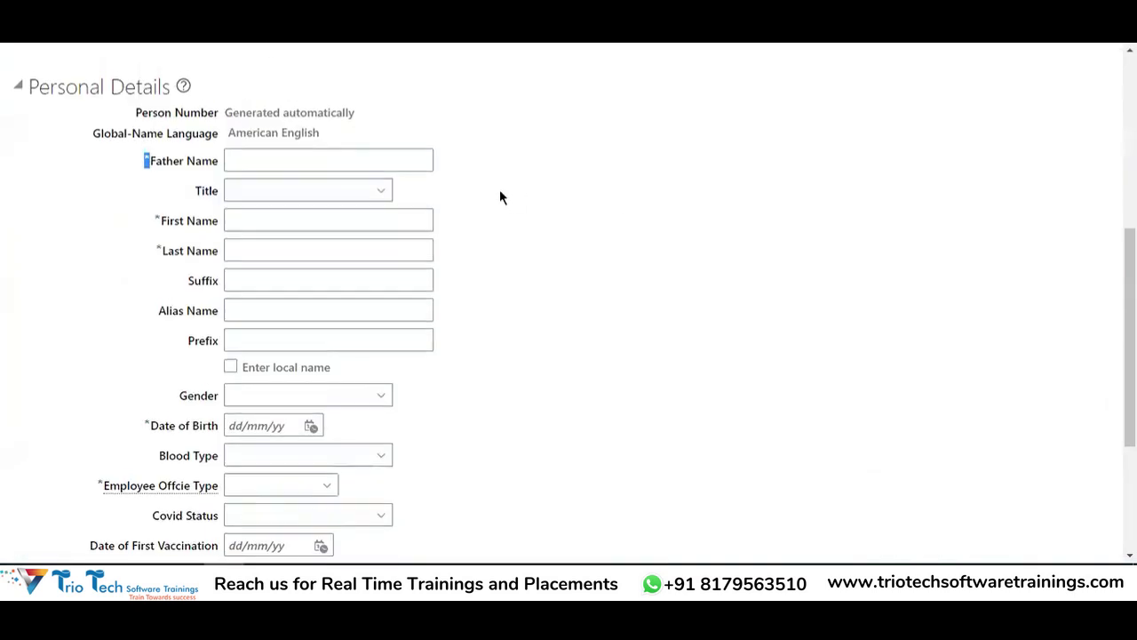
Discard the open hire's unsaved changes and start a fresh Hire an Employee task.
scroll(500, 189, "up", 5)
left_click(1017, 209)
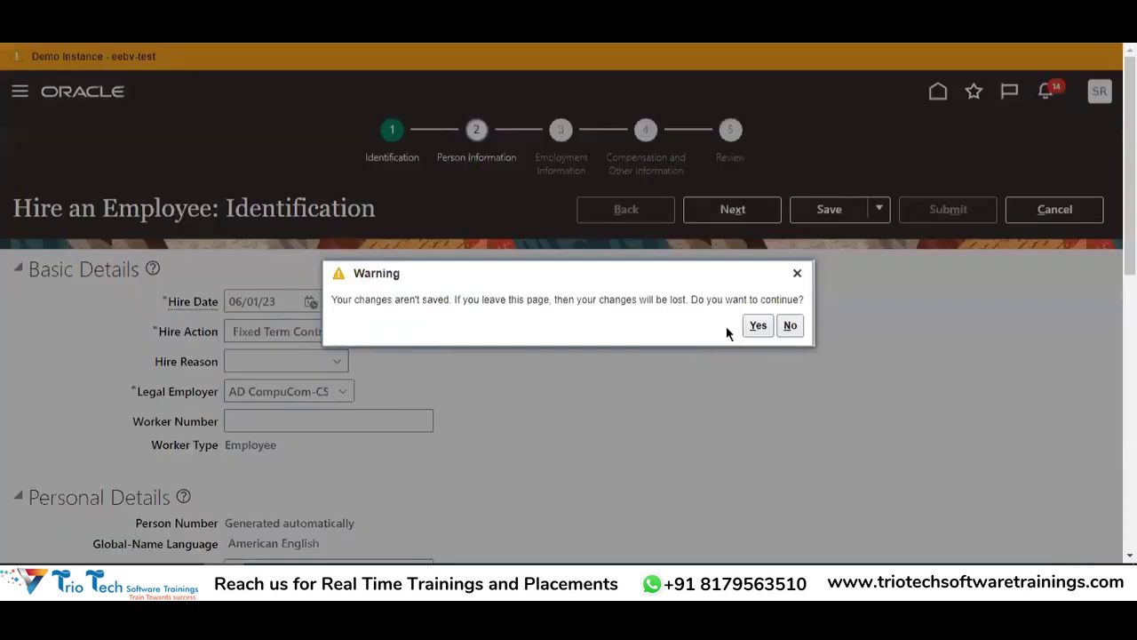
left_click(755, 325)
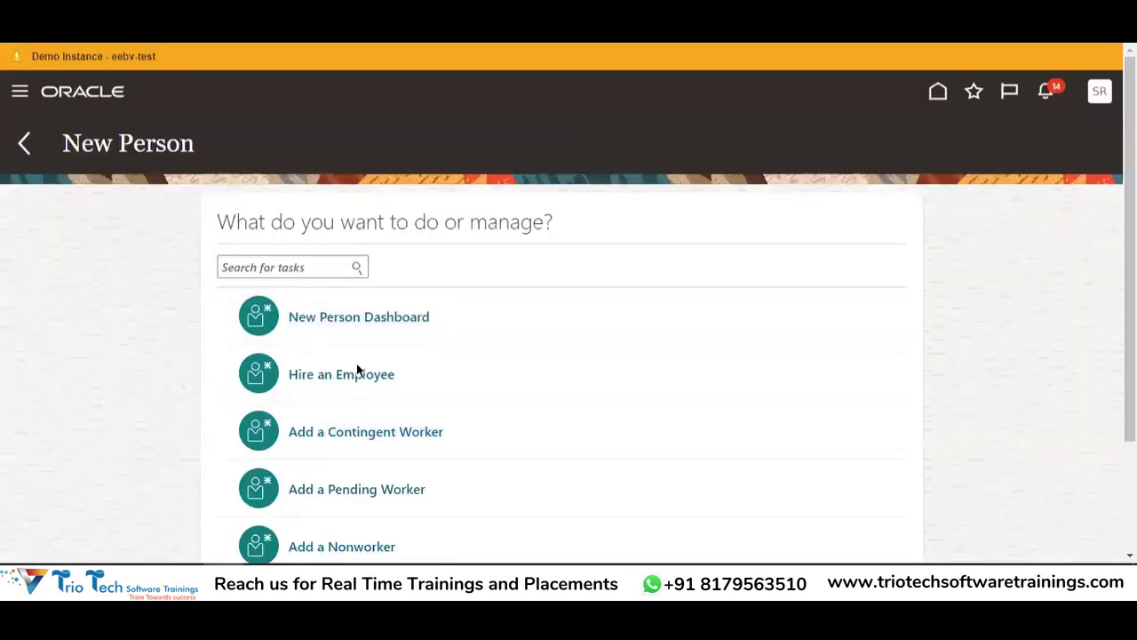
left_click(358, 371)
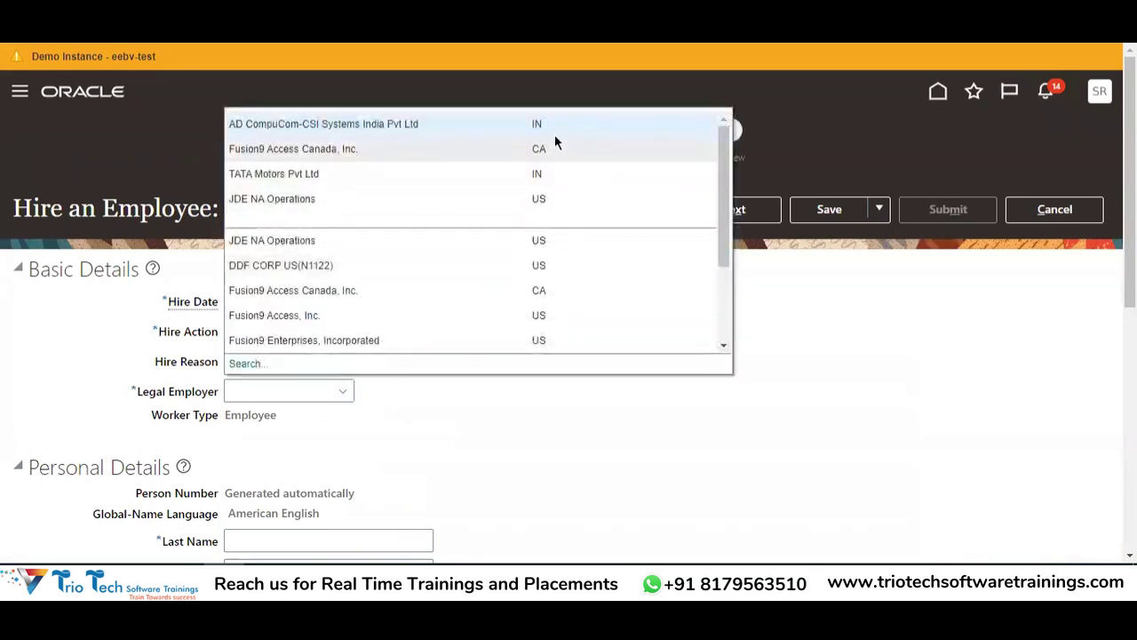
Set the legal employer to AD CompuCom-CSI Systems India Pvt Ltd and check the Father Name field in Personal Details.
left_click(538, 124)
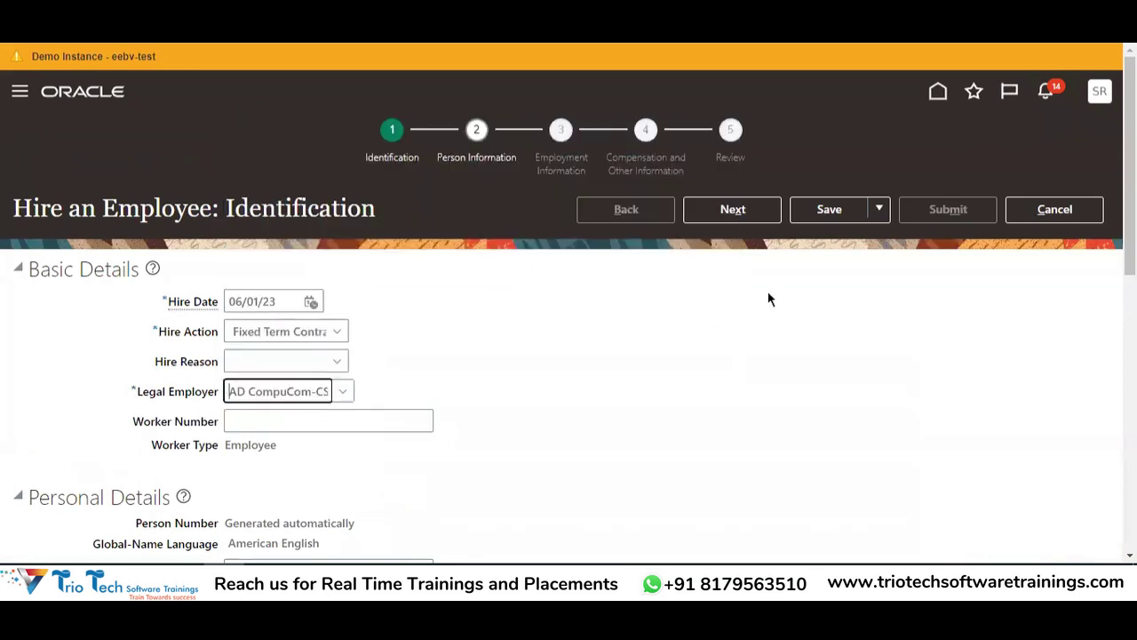
scroll(769, 296, "down", 5)
left_click_drag(152, 156, 223, 154)
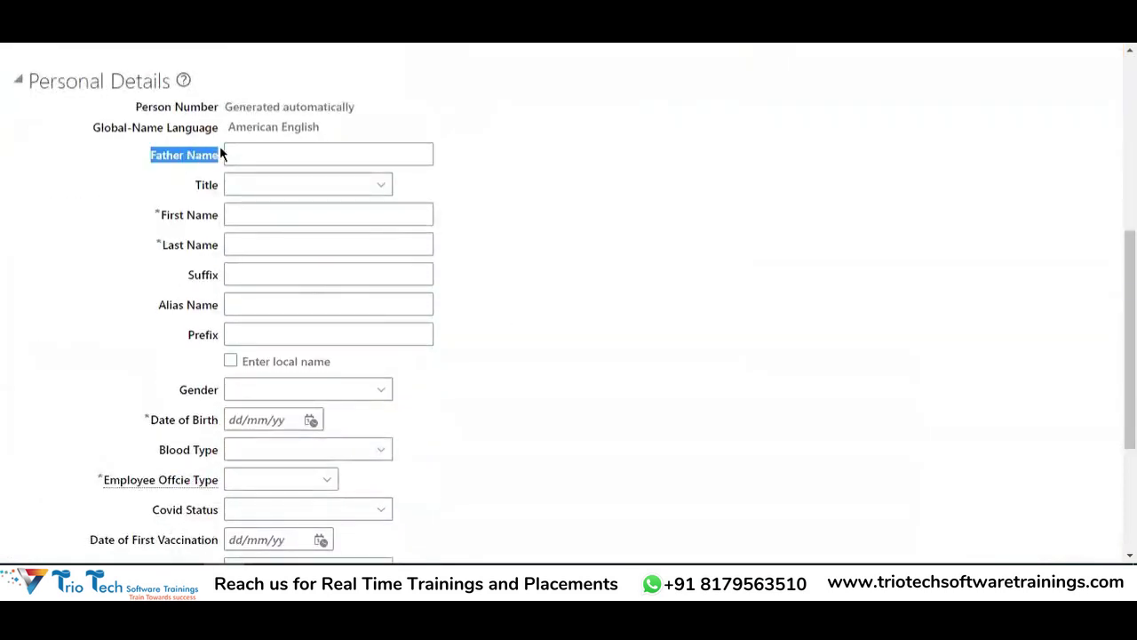
left_click(163, 154)
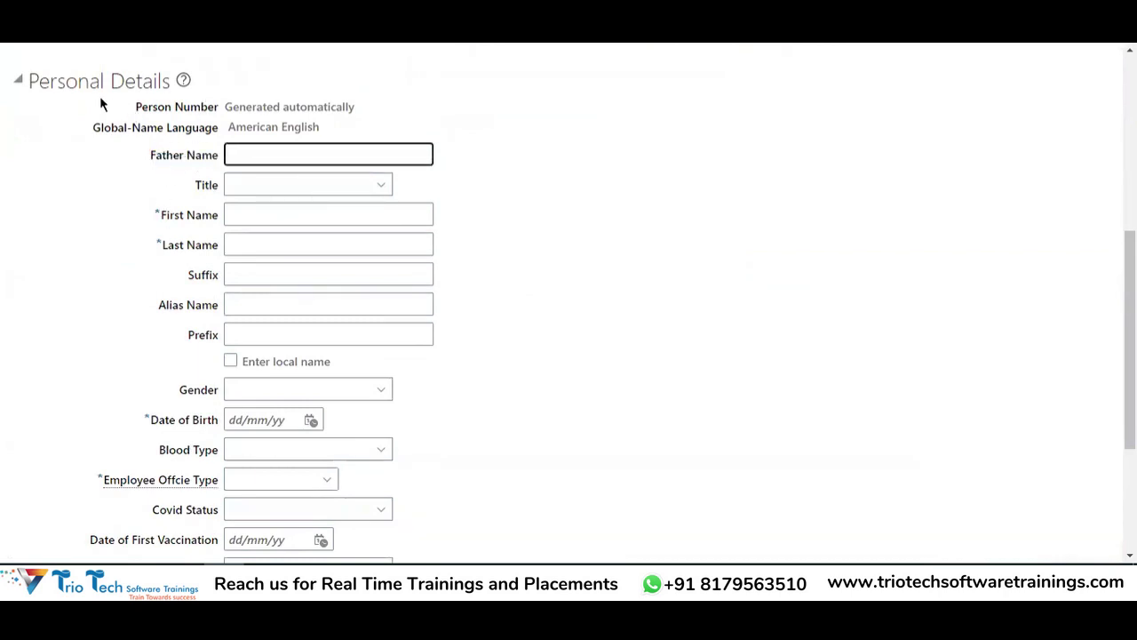
Review the Personal Details name fields against the selected legal employer in Basic Details.
left_click_drag(67, 80, 274, 310)
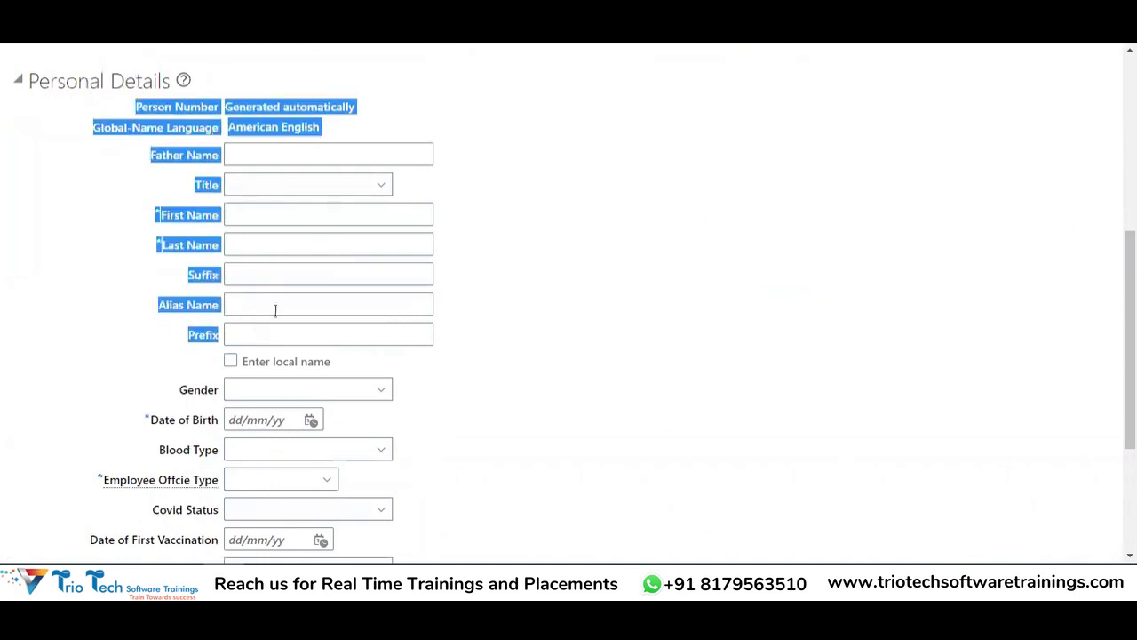
scroll(599, 204, "up", 2)
scroll(599, 204, "up", 3)
scroll(263, 409, "down", 4)
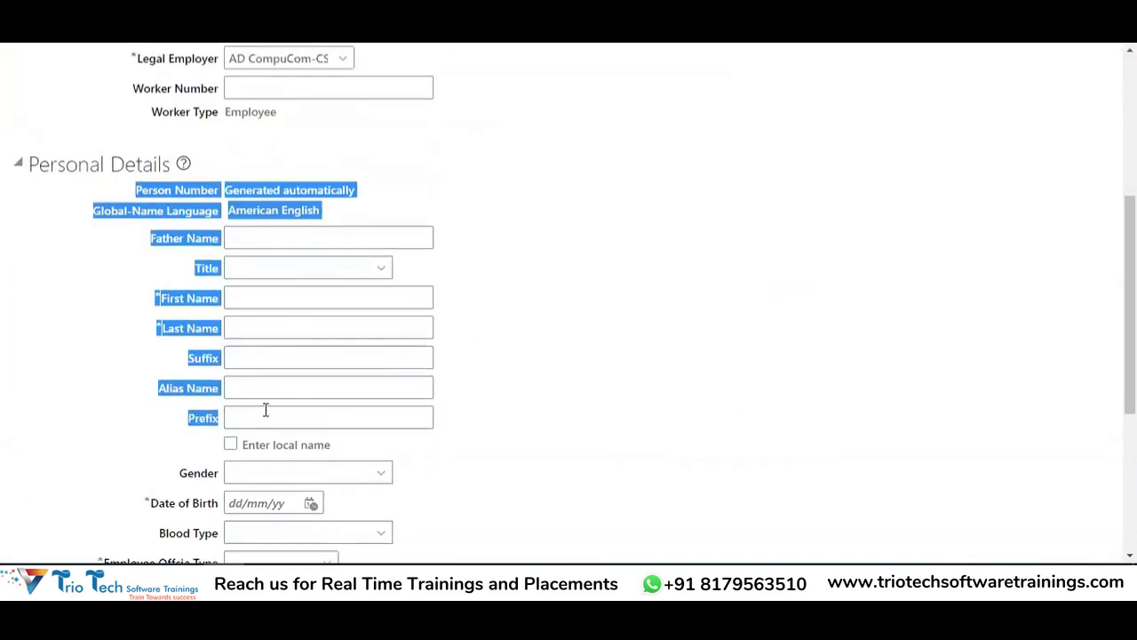
scroll(310, 300, "up", 3)
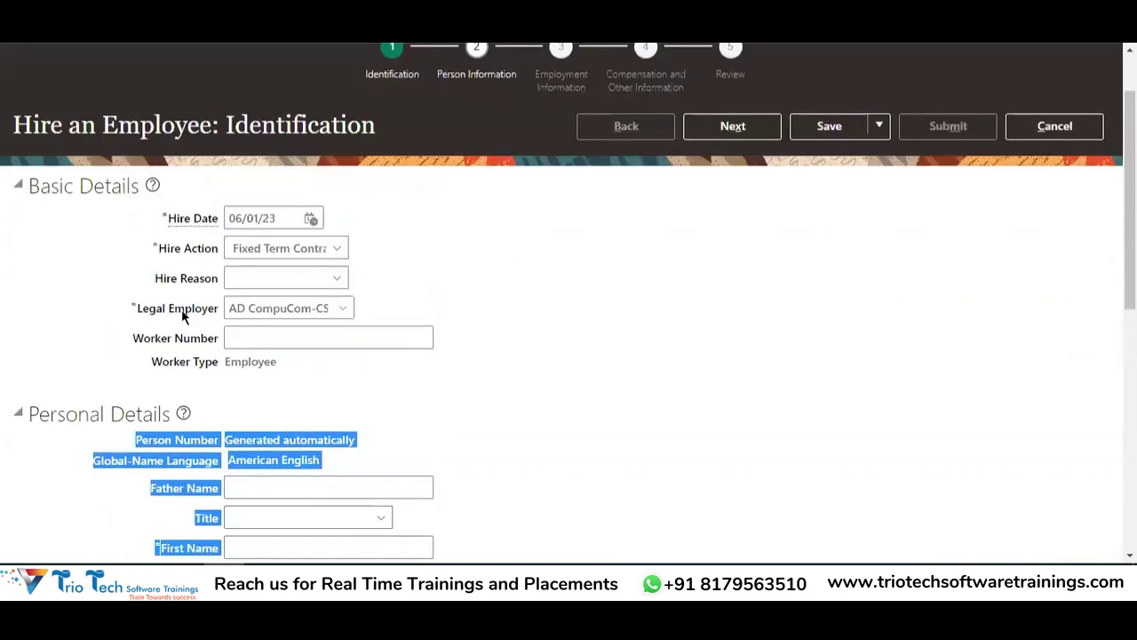
left_click_drag(139, 311, 342, 309)
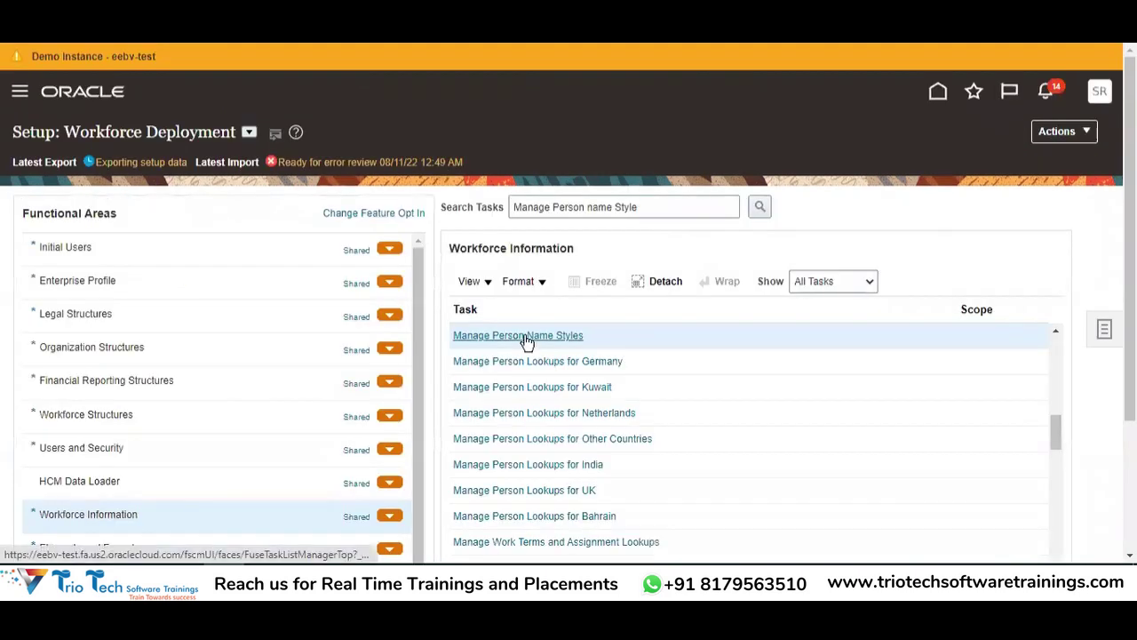
Reopen Manage Person Name Styles, then examine the global name fields and the Enter local name option on the hire page.
left_click(525, 337)
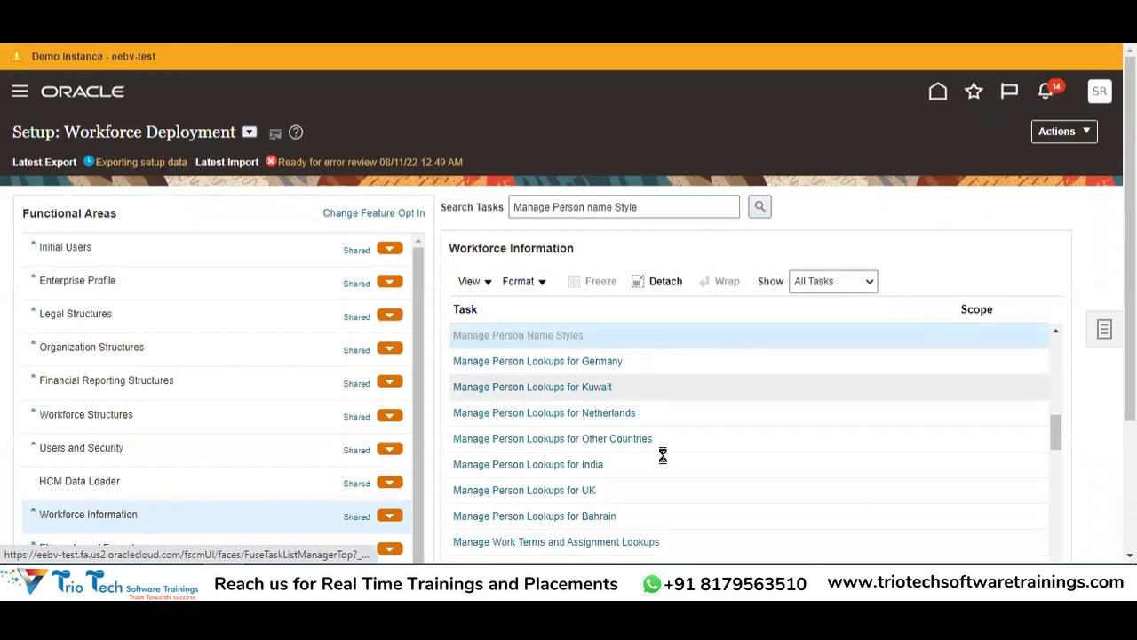
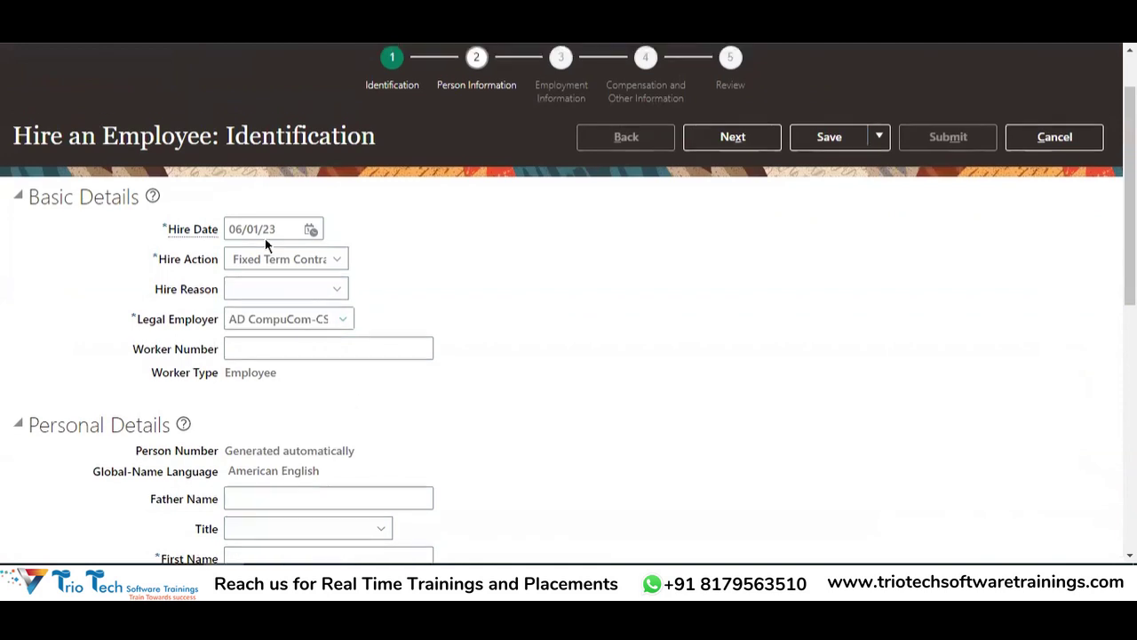
scroll(452, 289, "down", 2)
left_click_drag(50, 330, 158, 316)
scroll(466, 249, "down", 6)
left_click_drag(255, 370, 332, 368)
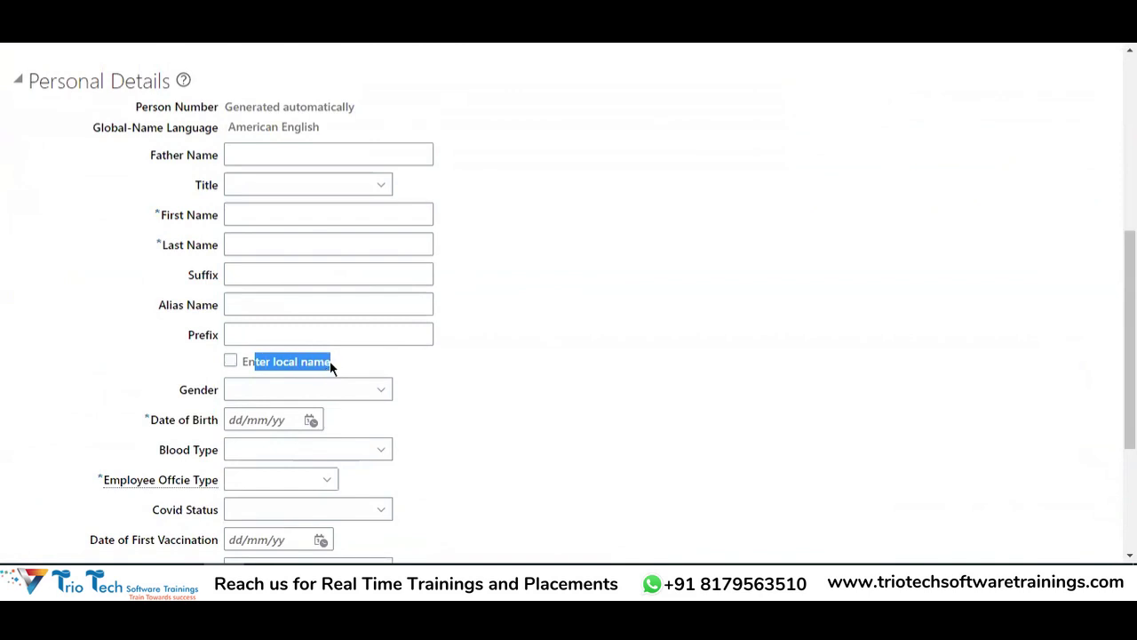
double_click(159, 155)
left_click_drag(200, 149, 243, 330)
left_click(605, 318)
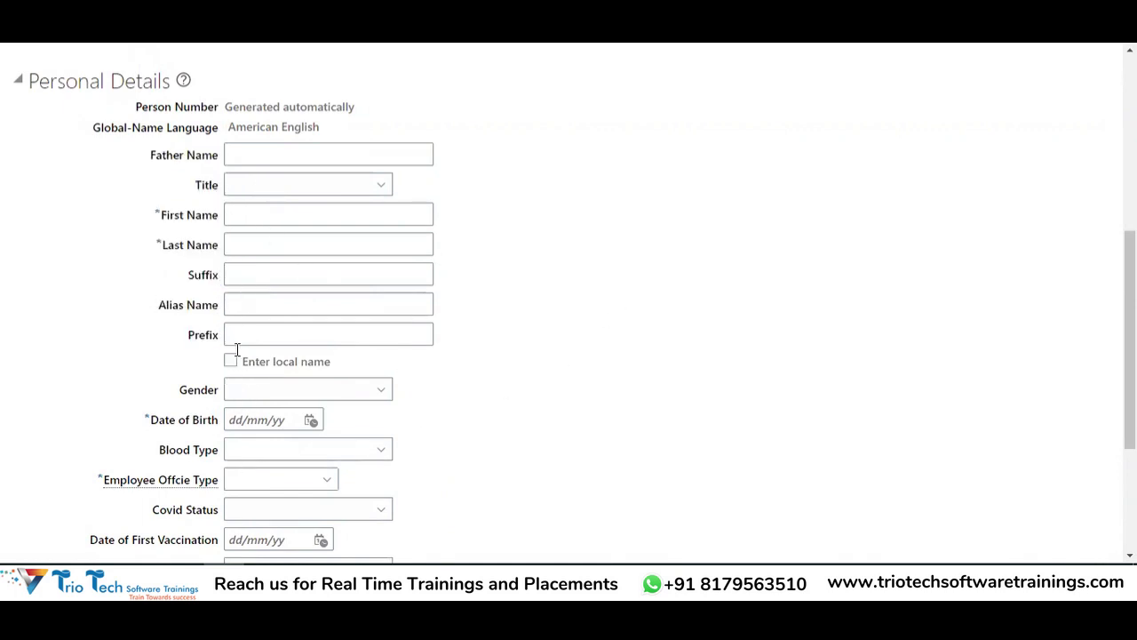
left_click_drag(153, 159, 302, 323)
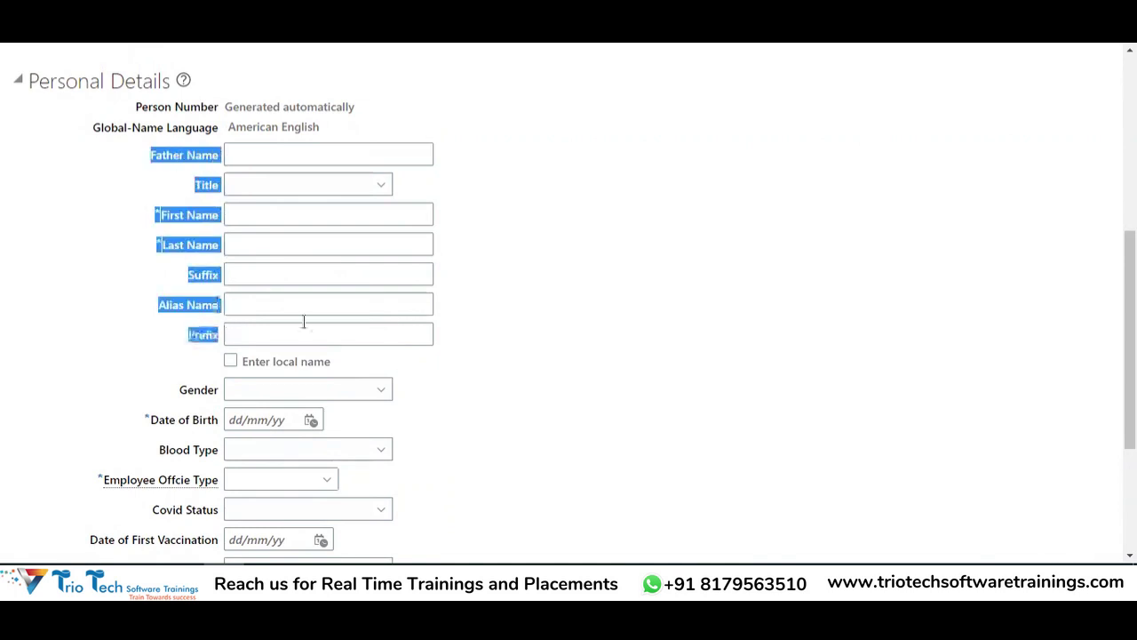
Enable local name entry for the hire and compare the local name fields with the global ones.
left_click(233, 365)
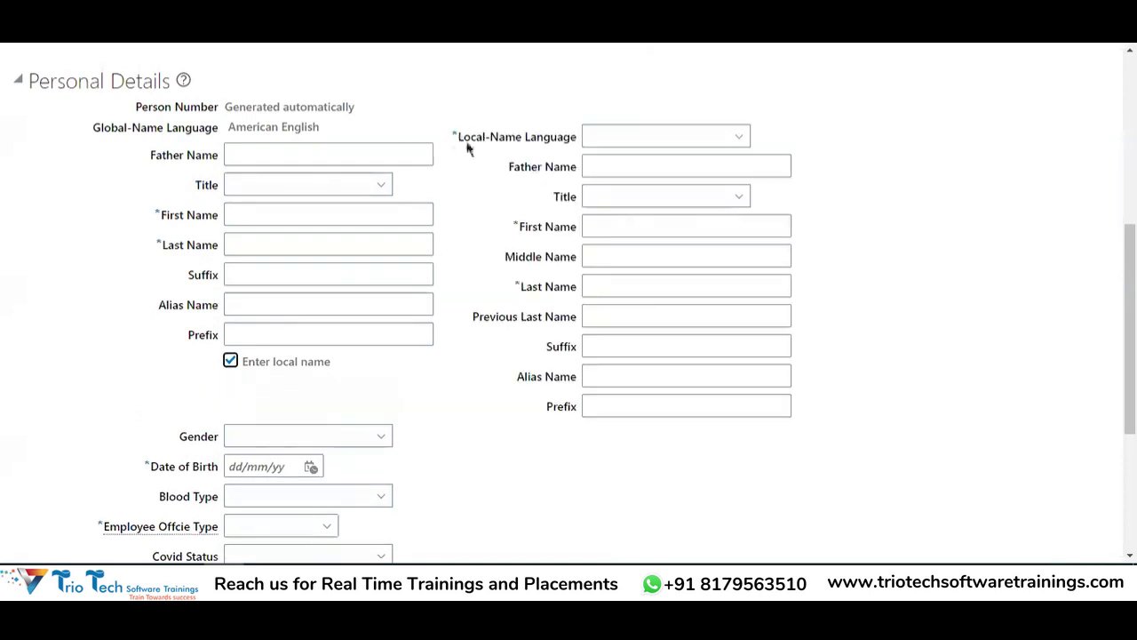
left_click_drag(510, 173, 578, 412)
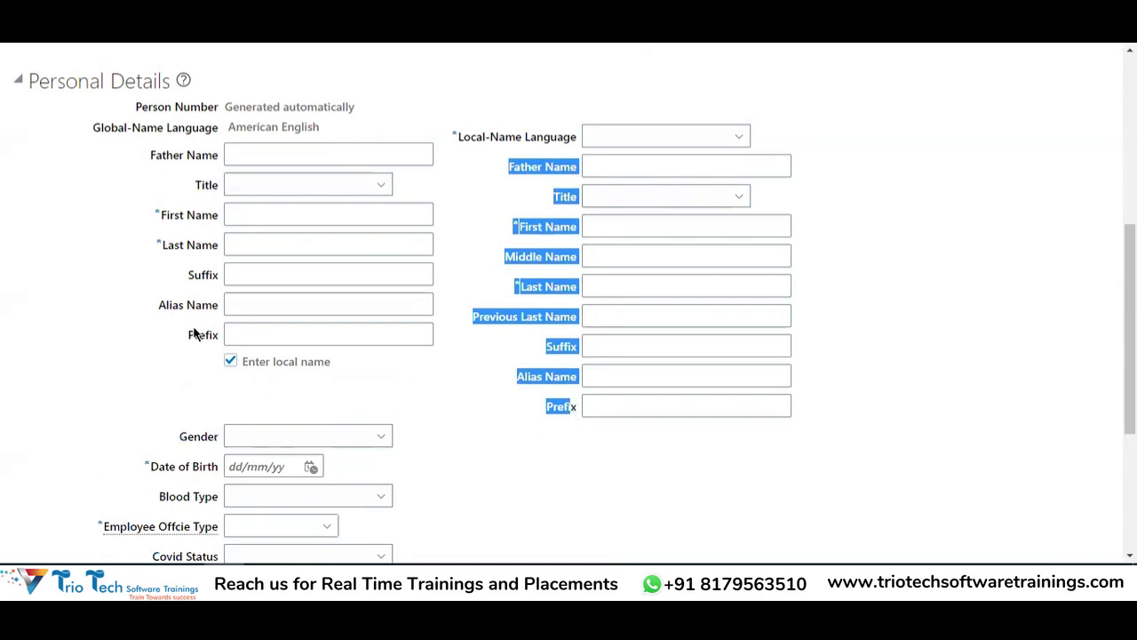
left_click_drag(188, 335, 218, 339)
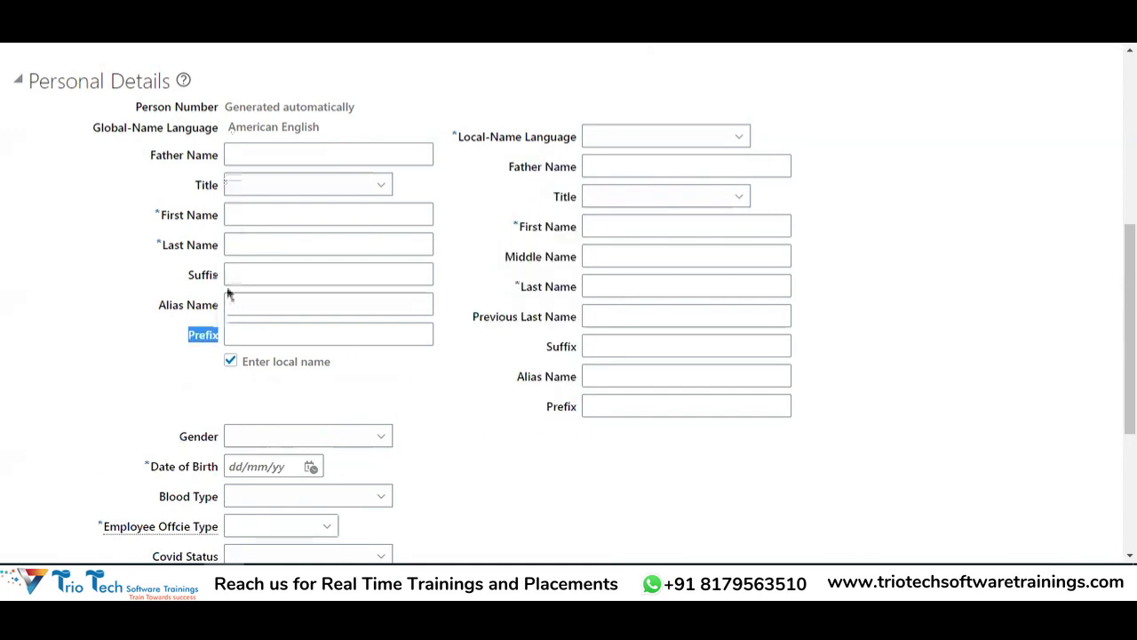
left_click_drag(456, 135, 604, 142)
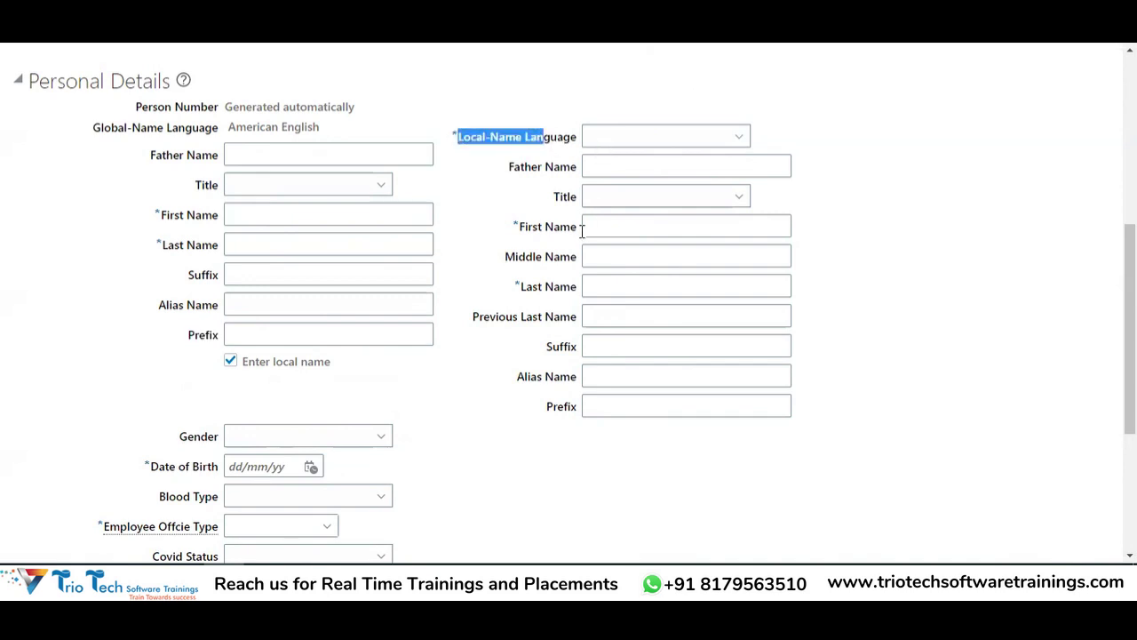
Review the hire's Basic Details and browse the languages offered for Local-Name Language in Personal Details.
scroll(434, 299, "up", 4)
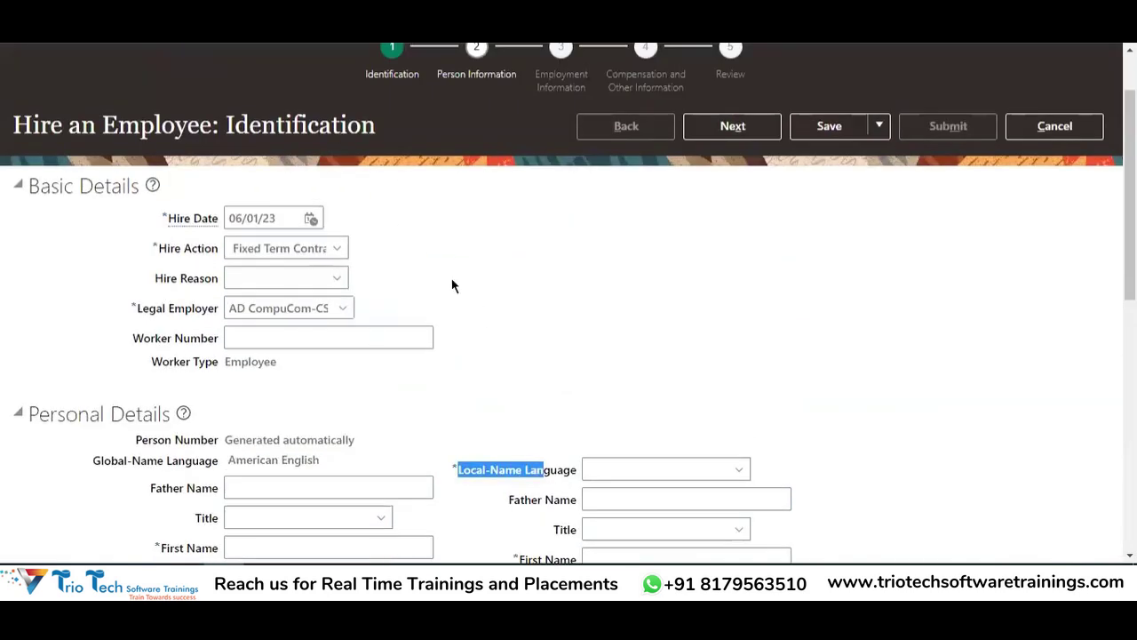
scroll(507, 293, "up", 1)
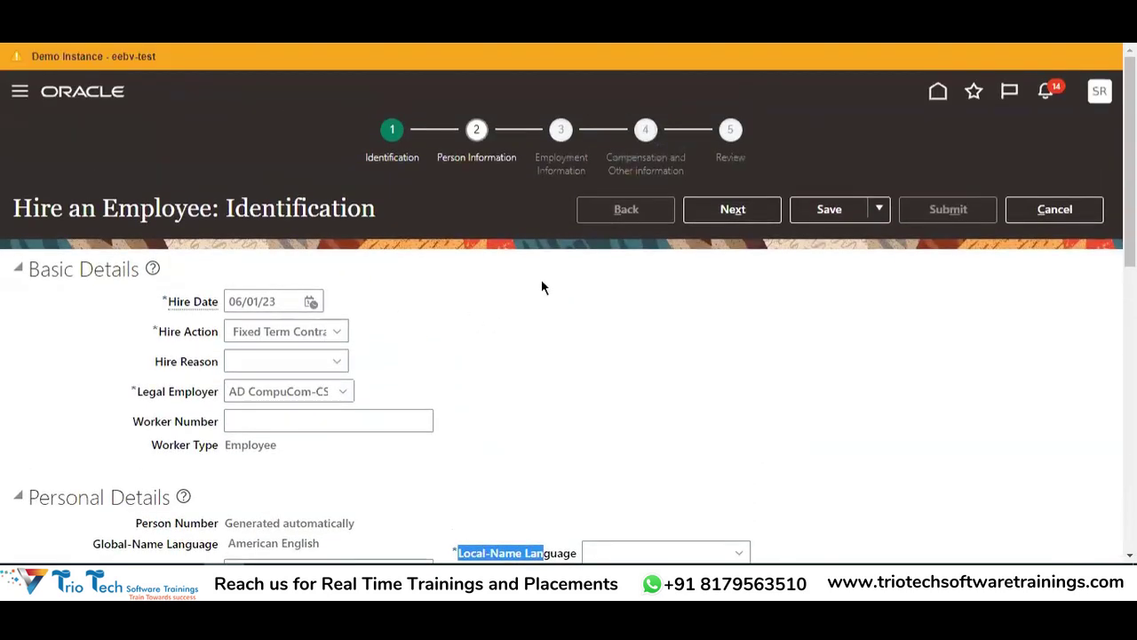
double_click(161, 210)
scroll(622, 227, "down", 4)
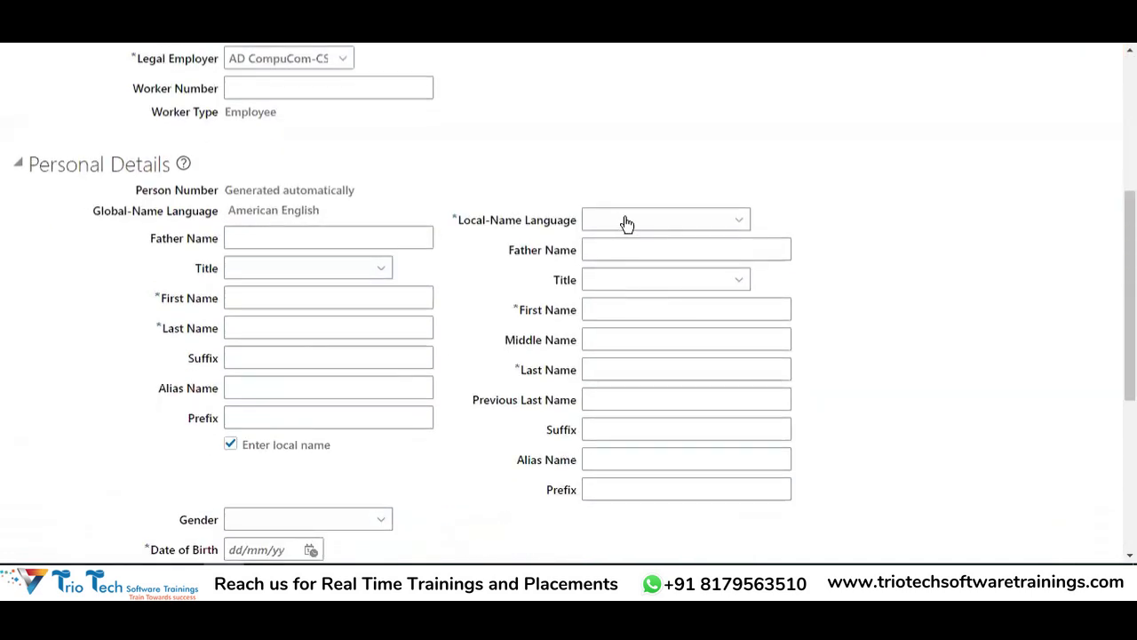
left_click(627, 223)
scroll(653, 274, "down", 2)
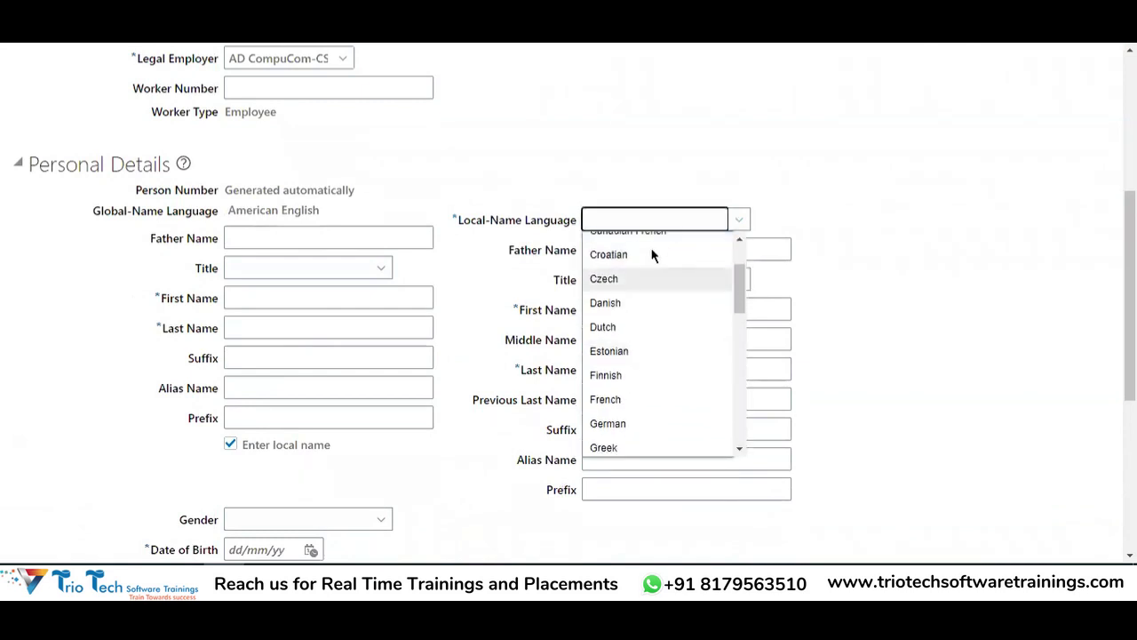
scroll(658, 356, "up", 2)
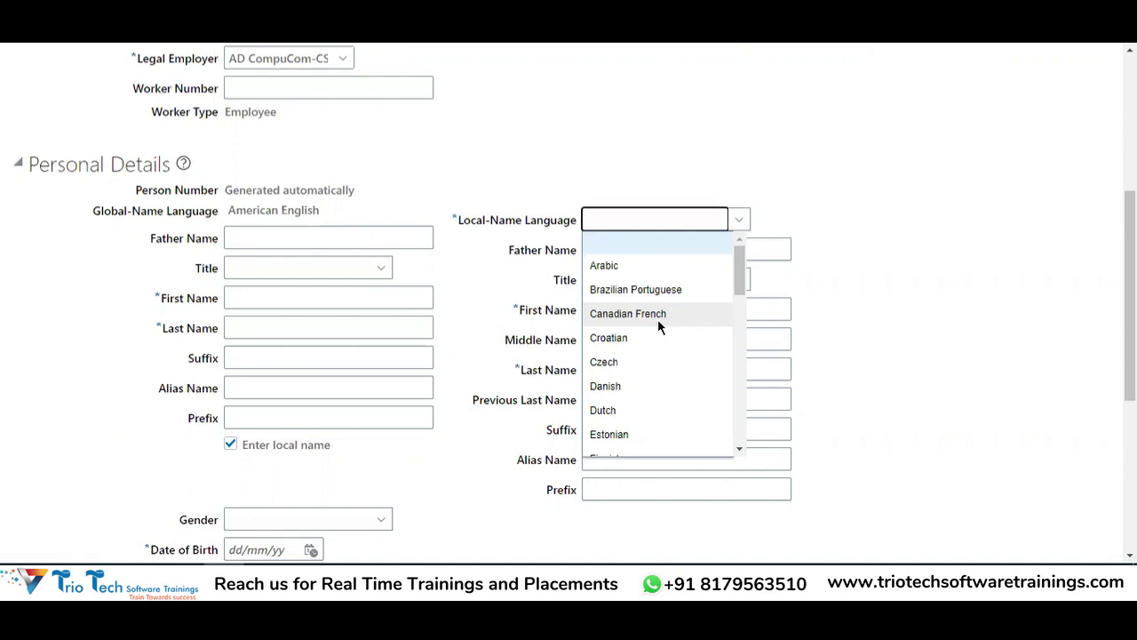
Set the hire's Local-Name Language to Simplified Chinese and go to the local Father Name field.
left_click_drag(453, 217, 559, 223)
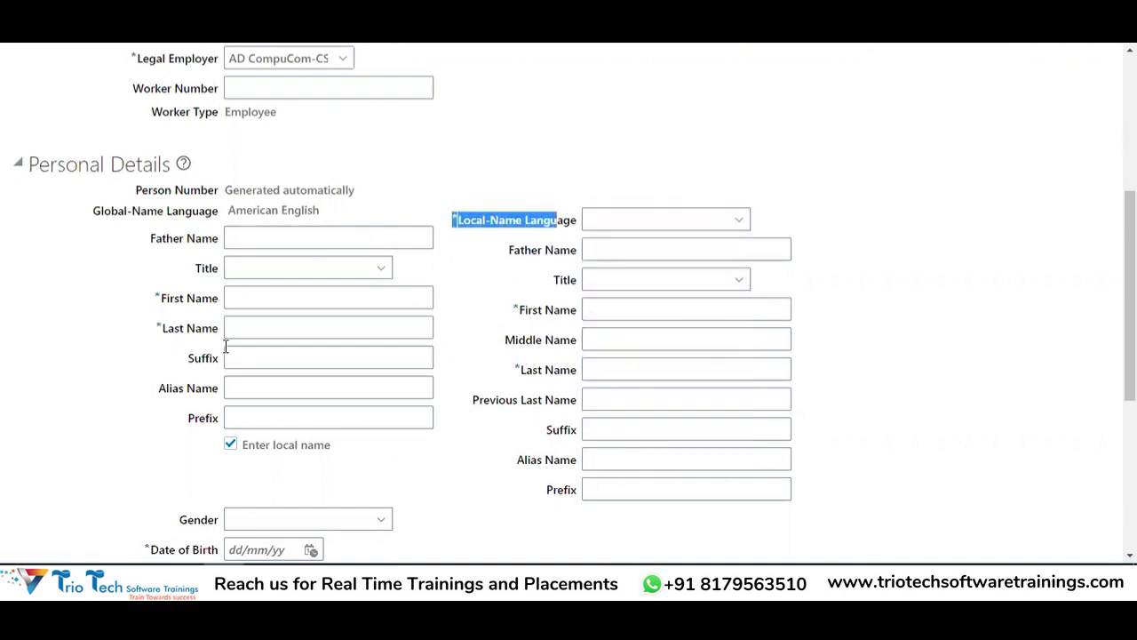
left_click(612, 222)
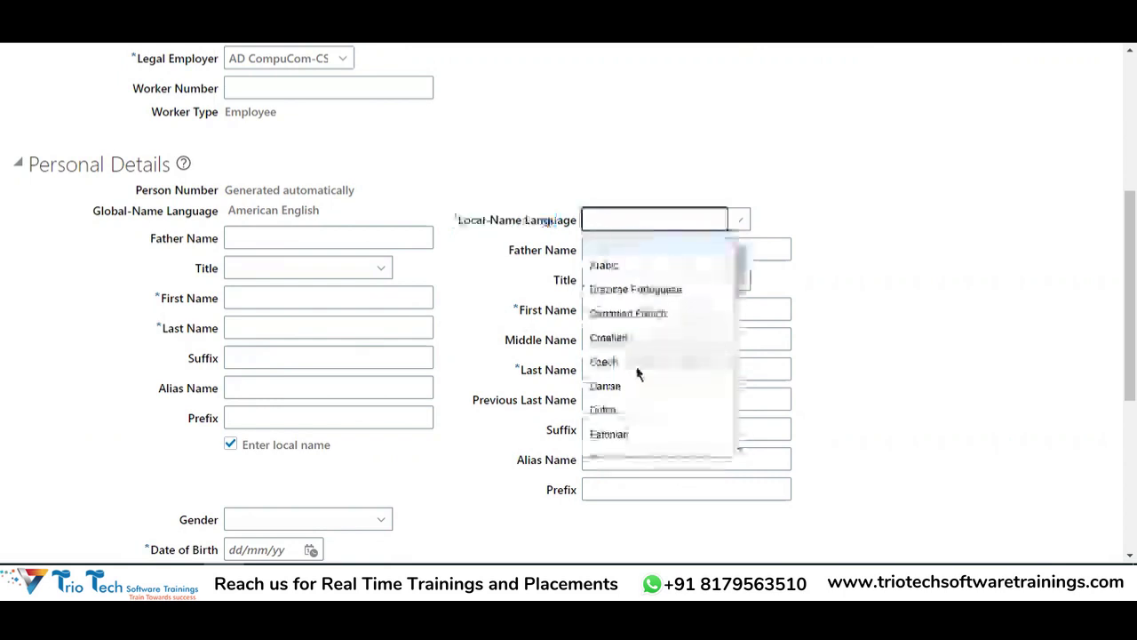
scroll(663, 329, "down", 3)
scroll(663, 329, "down", 3)
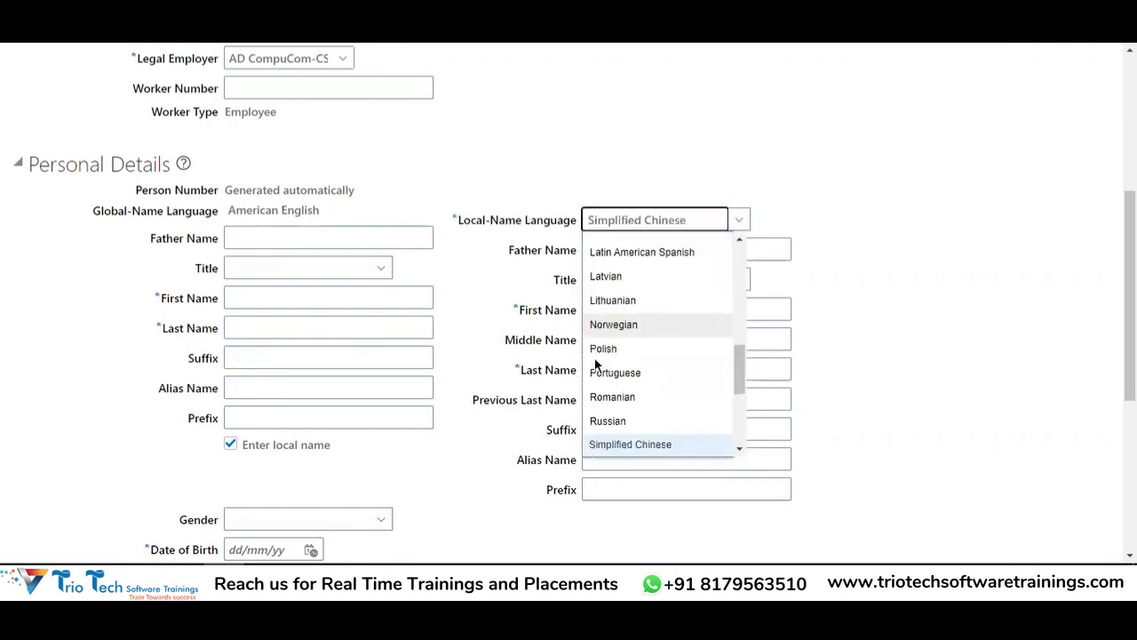
left_click(685, 446)
left_click(635, 251)
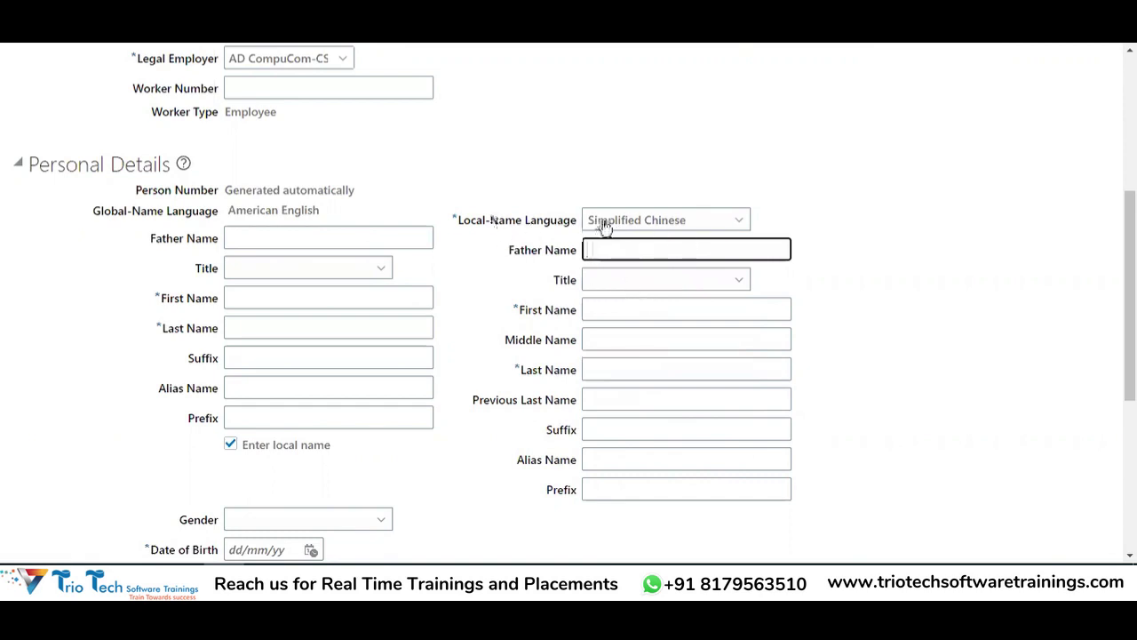
Turn off Enter local name for the hire and review the remaining global name fields and personal details.
left_click(230, 445)
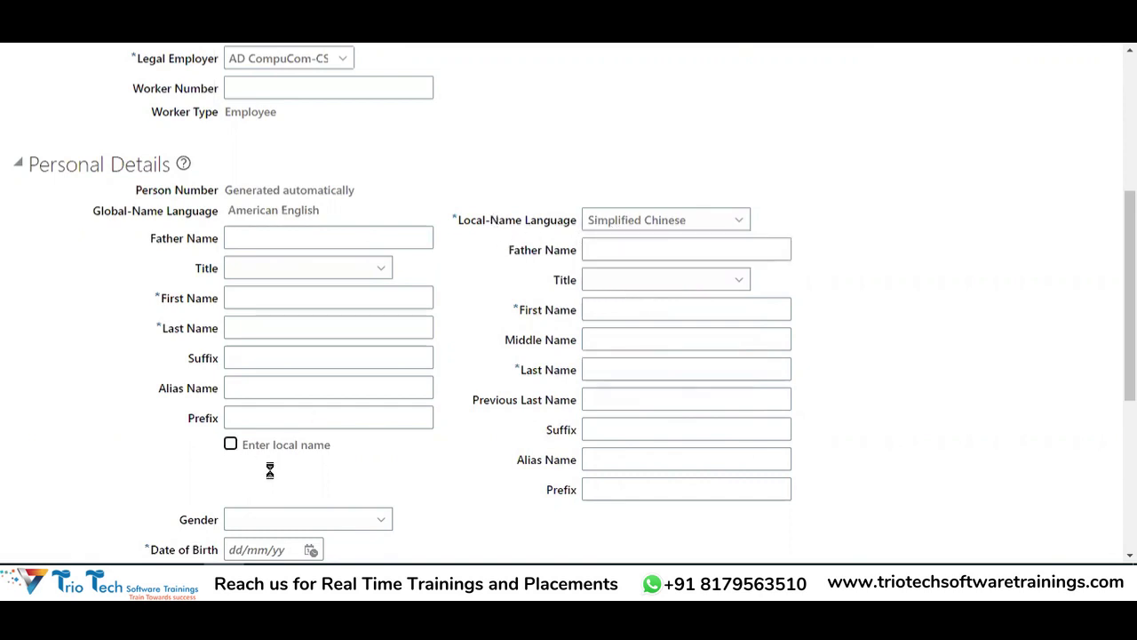
left_click_drag(137, 239, 383, 228)
scroll(534, 278, "down", 3)
scroll(622, 178, "up", 6)
scroll(533, 376, "down", 6)
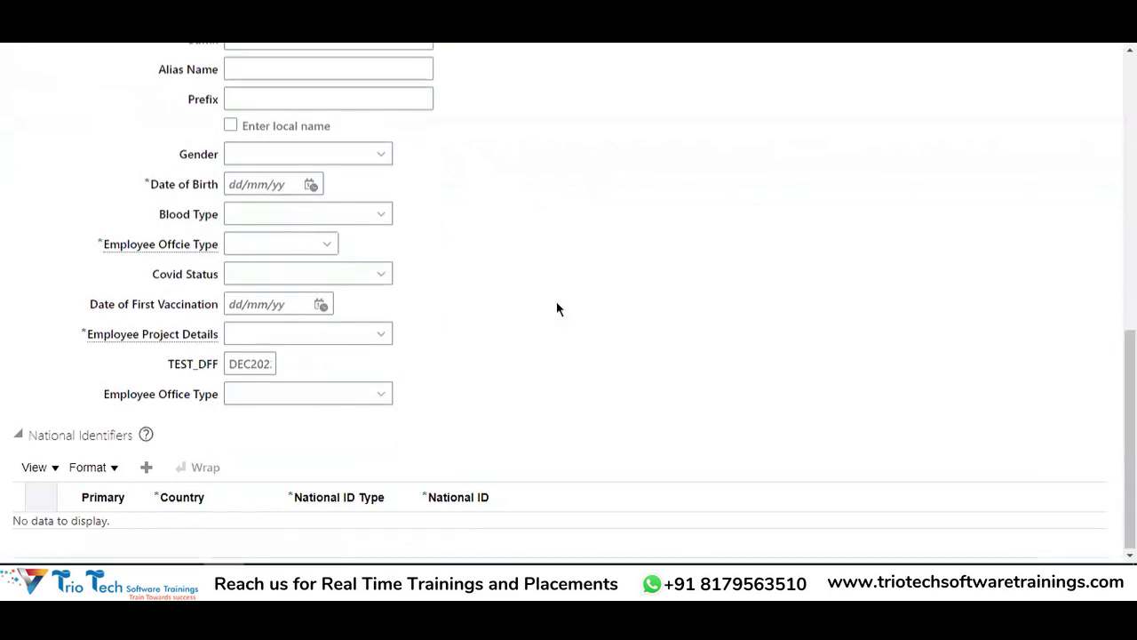
scroll(551, 307, "up", 5)
left_click_drag(259, 460, 616, 418)
left_click(614, 415)
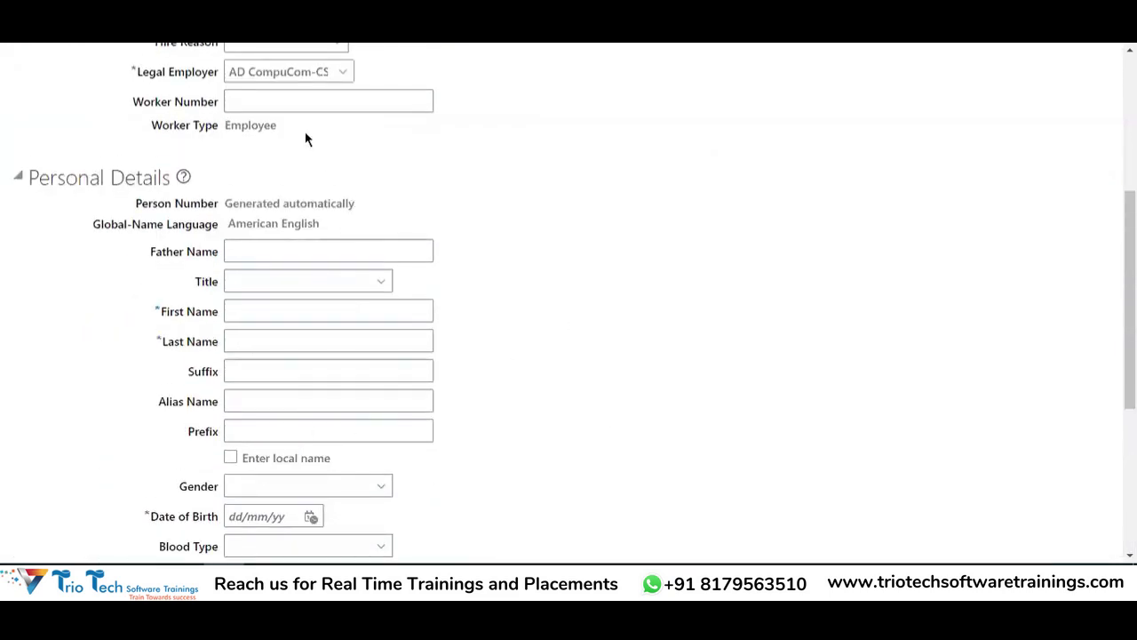
Filter the Person Name Styles countries by India and review the name components in its details.
scroll(306, 140, "up", 4)
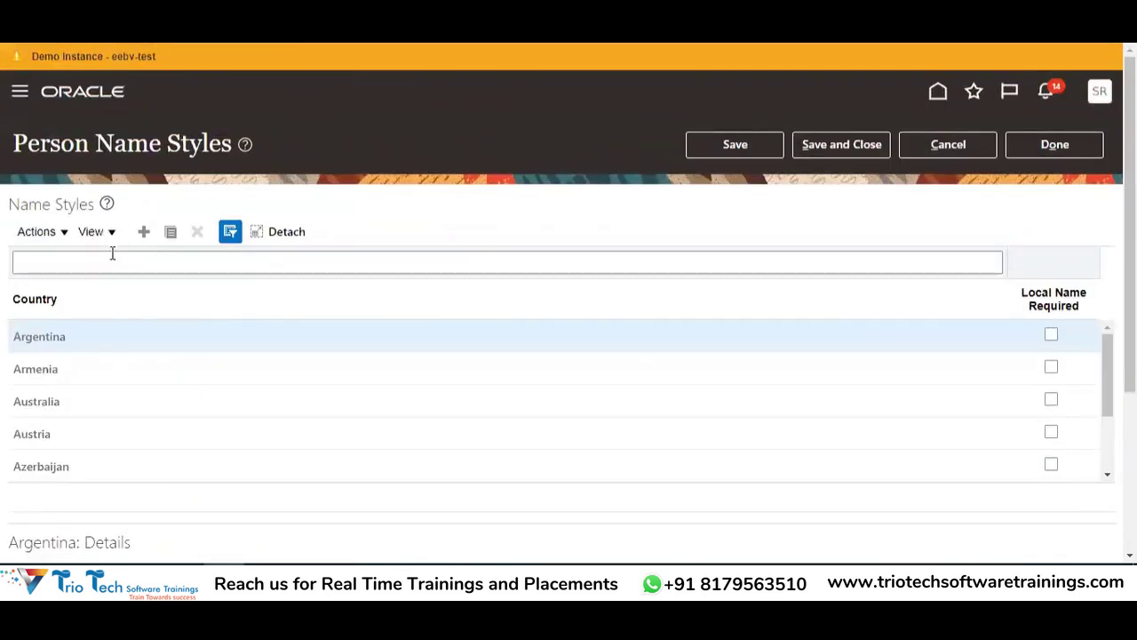
left_click(113, 254)
type("India")
key("Return")
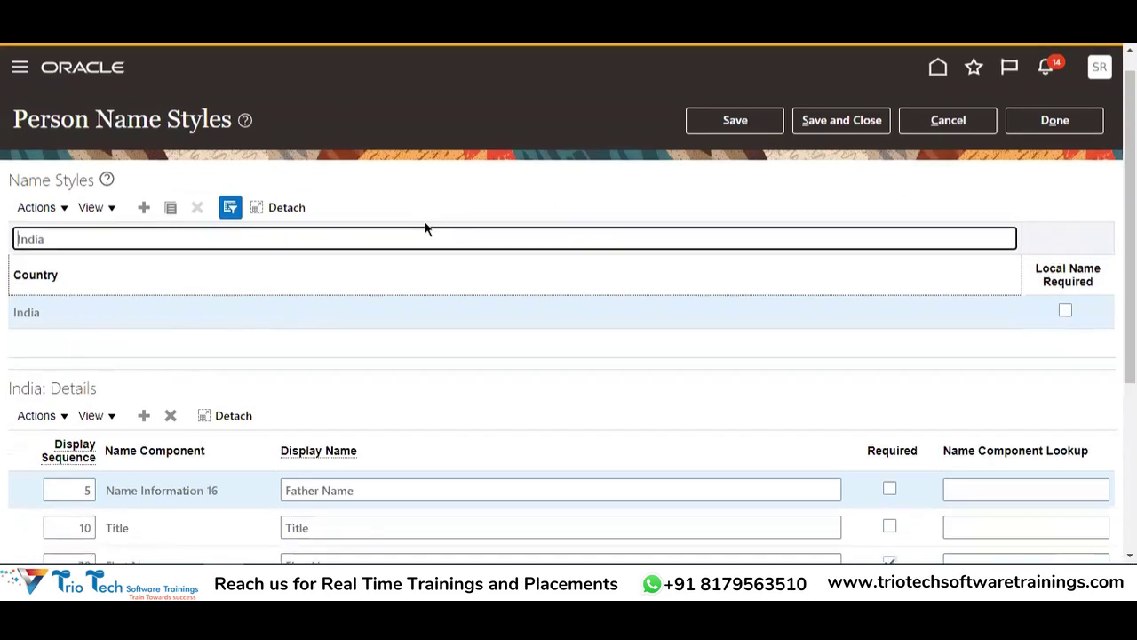
scroll(426, 229, "down", 2)
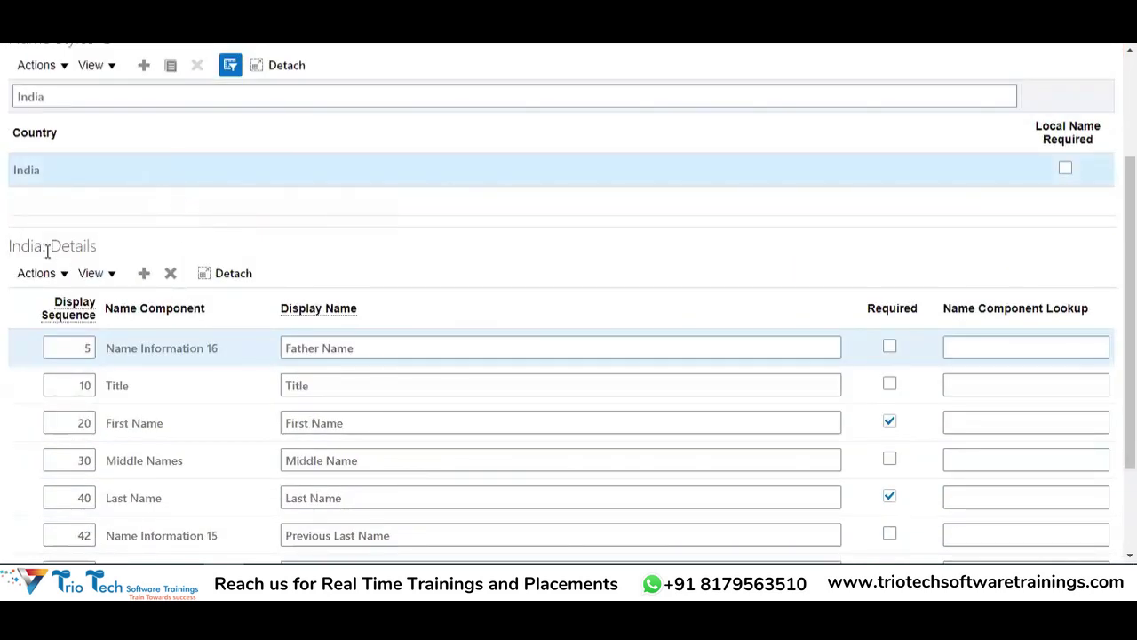
left_click_drag(47, 251, 84, 250)
scroll(313, 284, "down", 2)
scroll(337, 322, "up", 4)
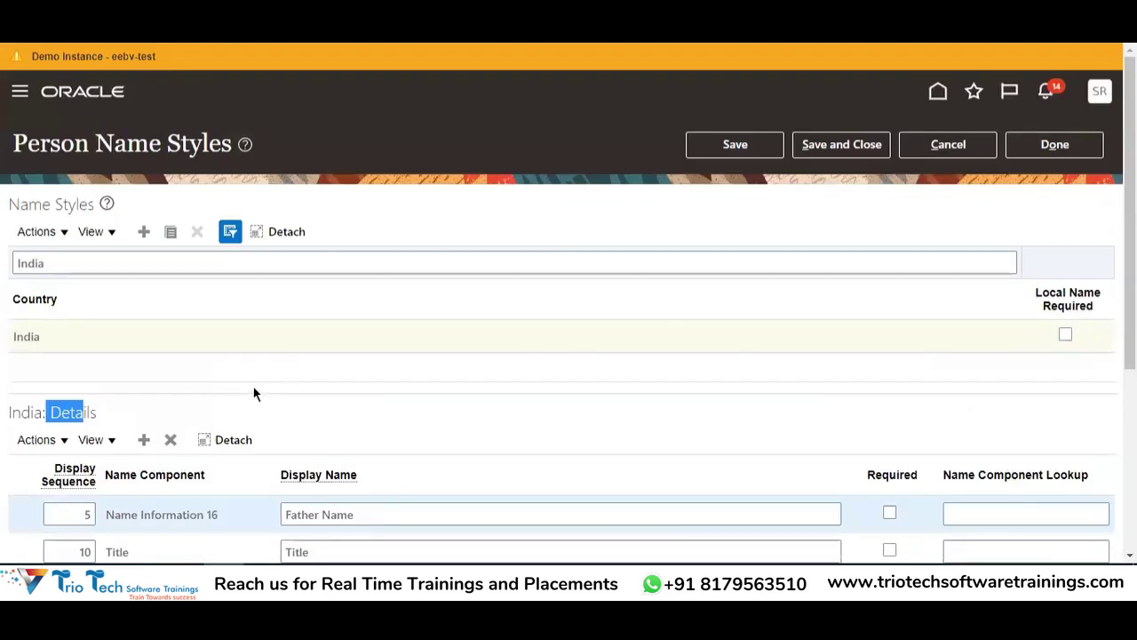
Enable Local Name Required for India's person name style, then save and close.
left_click(26, 331)
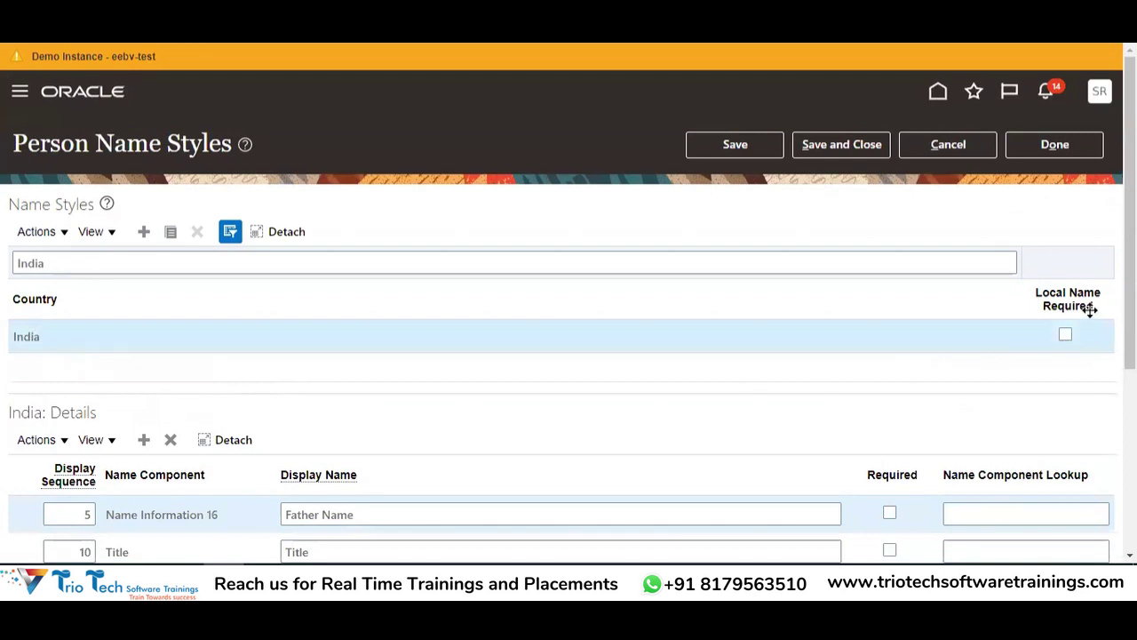
left_click(1066, 338)
left_click(1065, 338)
left_click(854, 146)
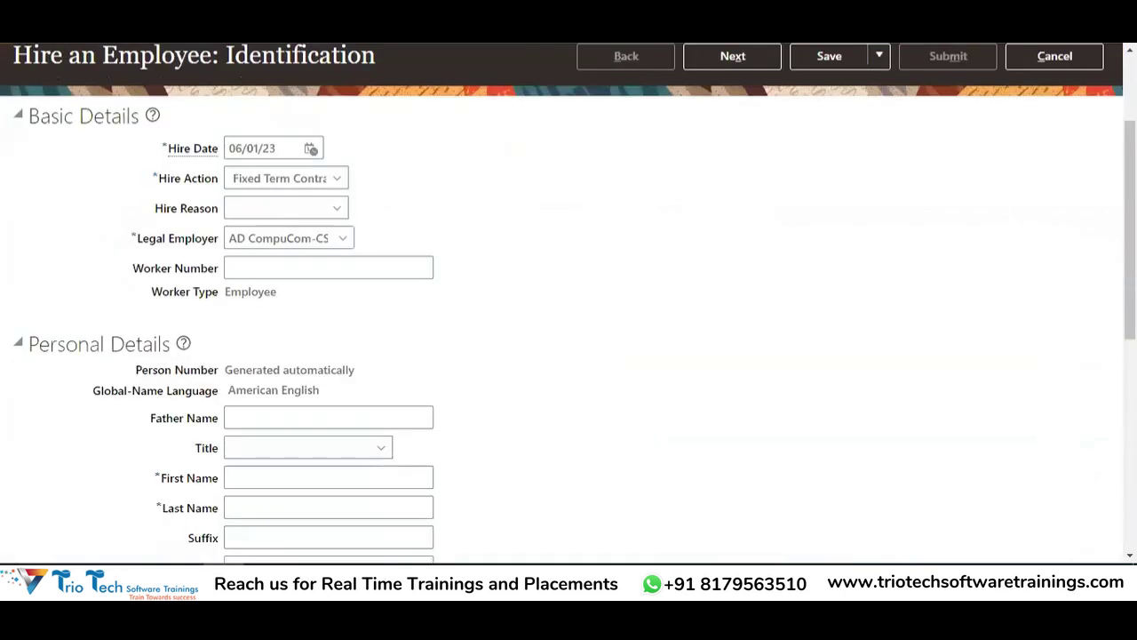
Restart Hire an Employee and examine the Personal Details name fields before choosing a legal employer.
scroll(749, 244, "up", 3)
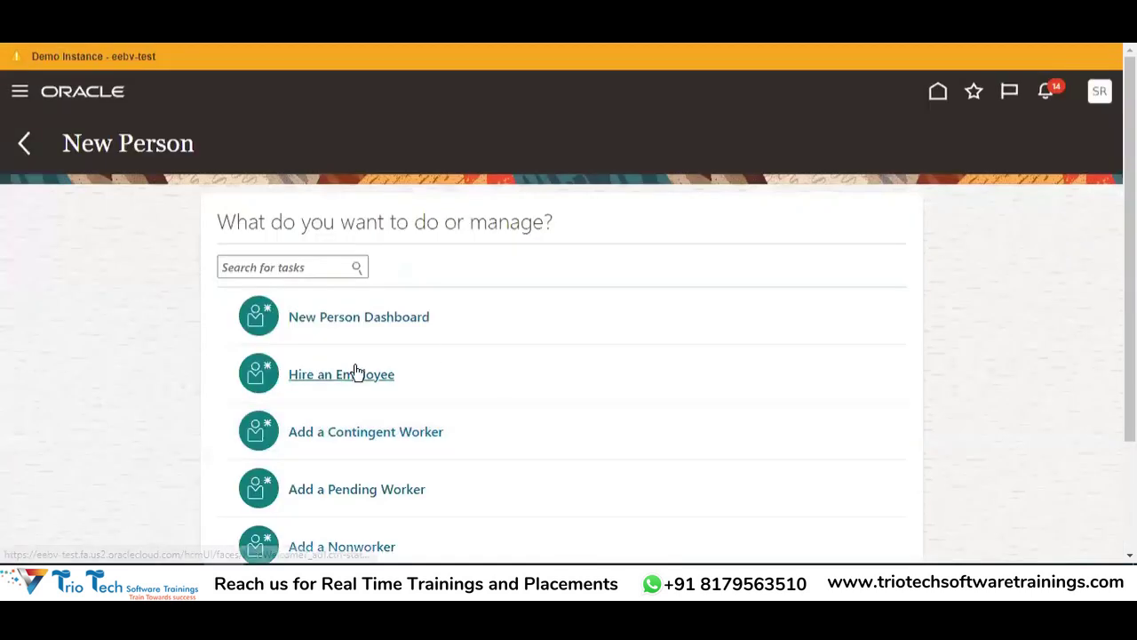
left_click(330, 377)
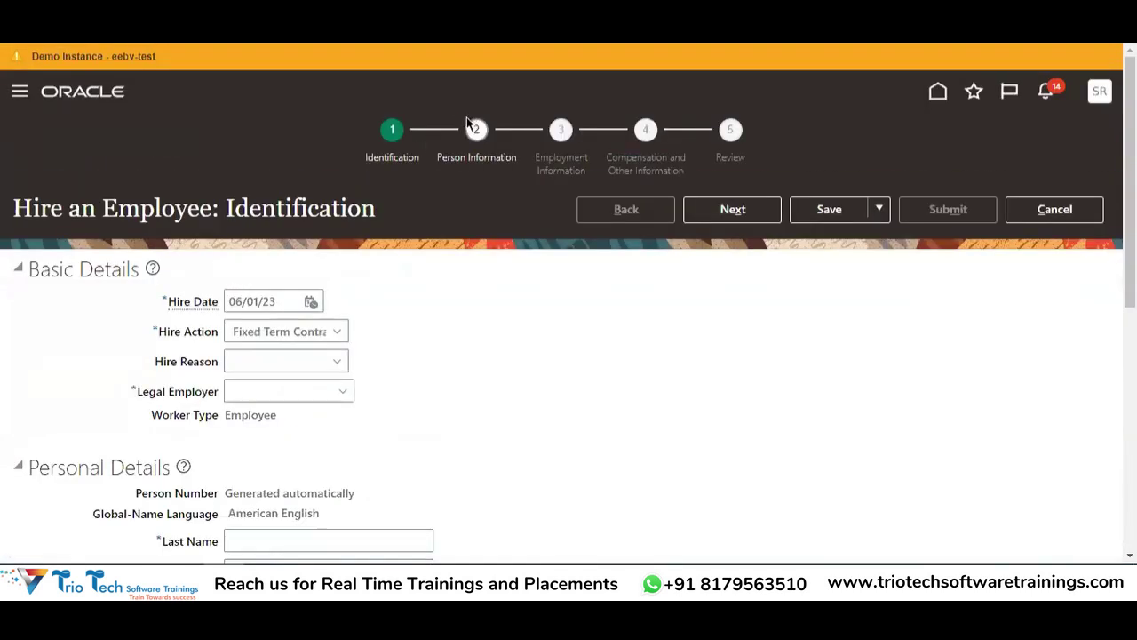
scroll(398, 248, "down", 1)
left_click(341, 308)
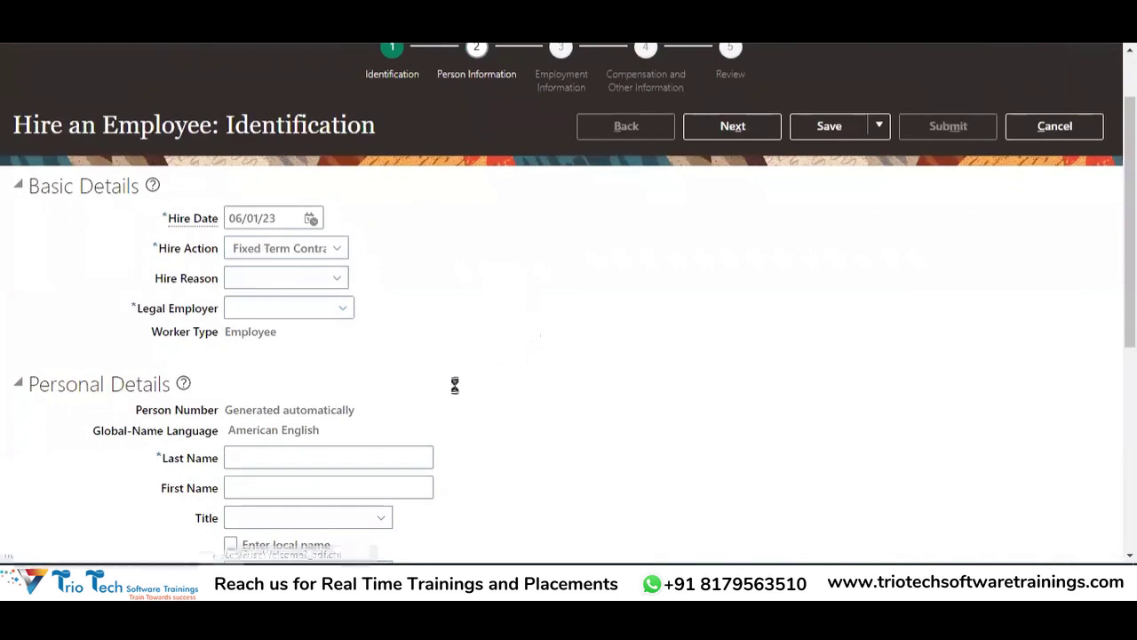
left_click(641, 254)
scroll(444, 293, "down", 3)
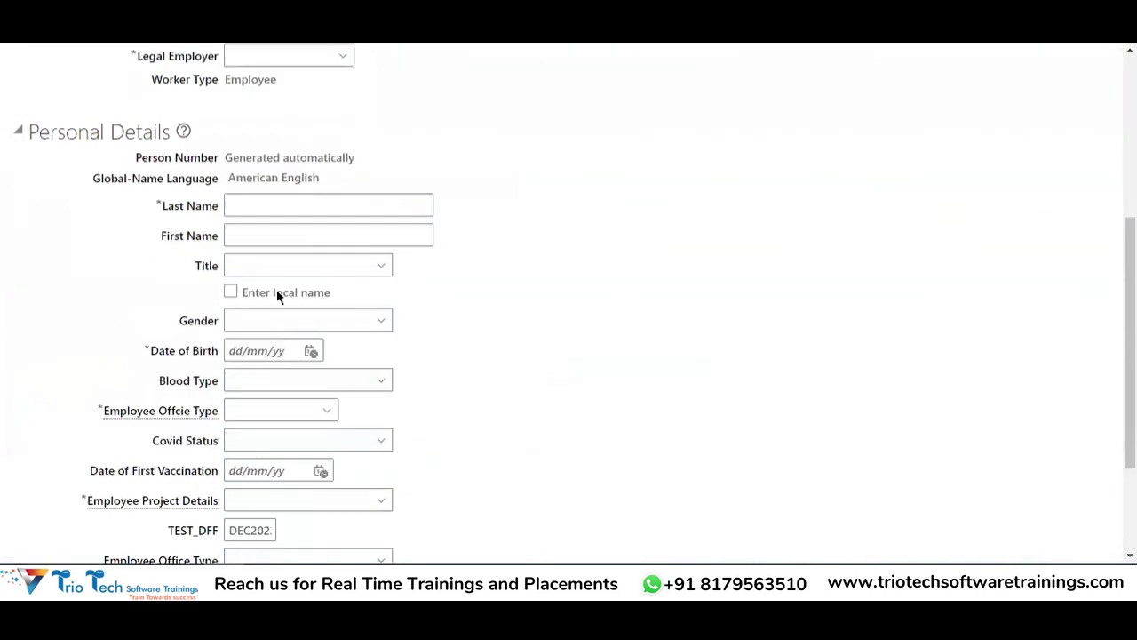
Set the legal employer to AD CompuCom-CSI Systems India Pvt Ltd and examine the local name fields and Enter local name option.
scroll(333, 220, "up", 2)
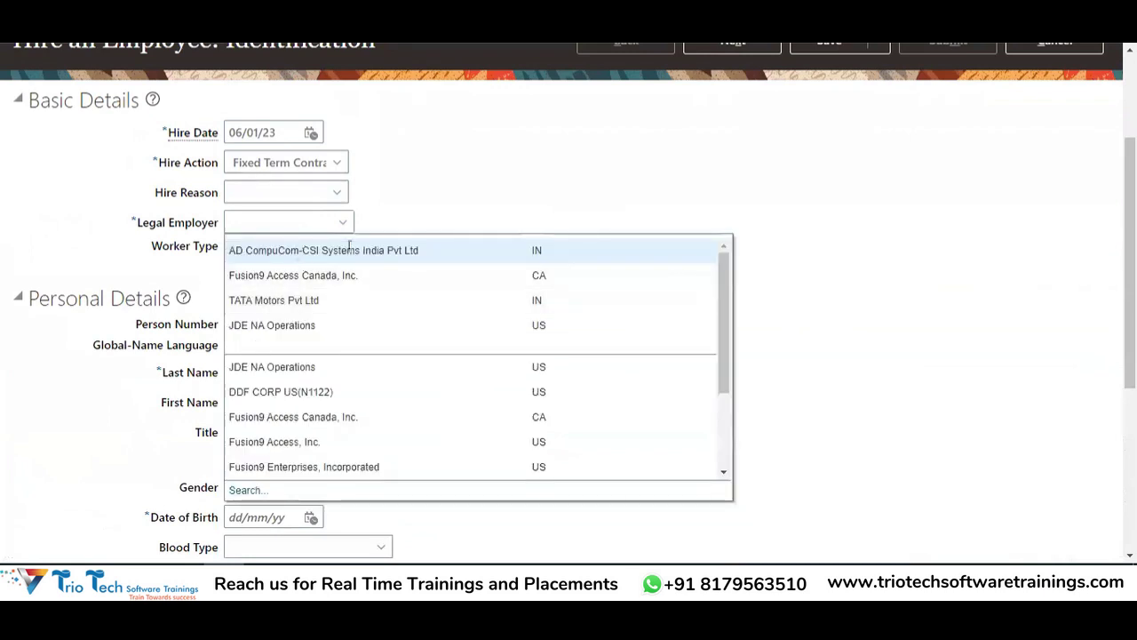
left_click(542, 250)
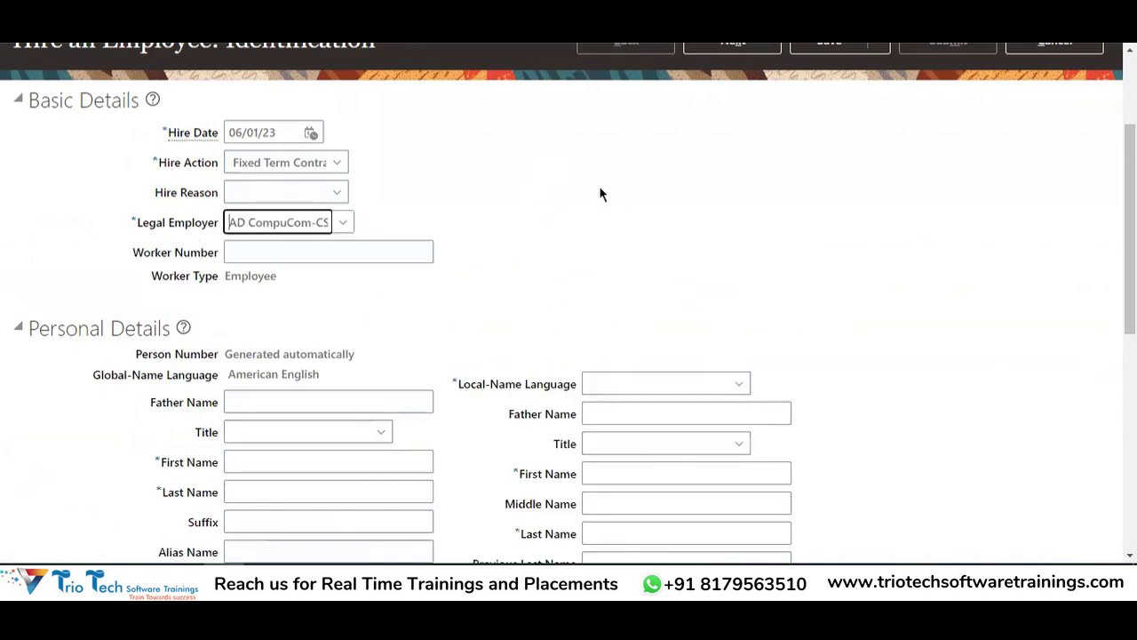
scroll(576, 307, "down", 2)
scroll(576, 308, "down", 2)
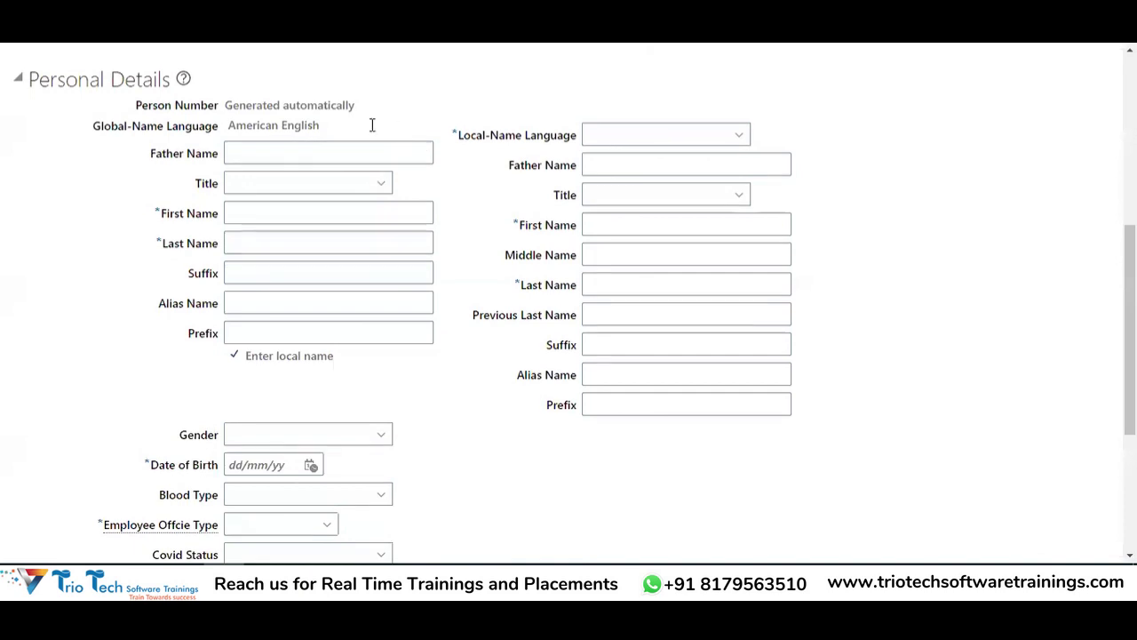
scroll(371, 121, "up", 5)
scroll(525, 312, "down", 5)
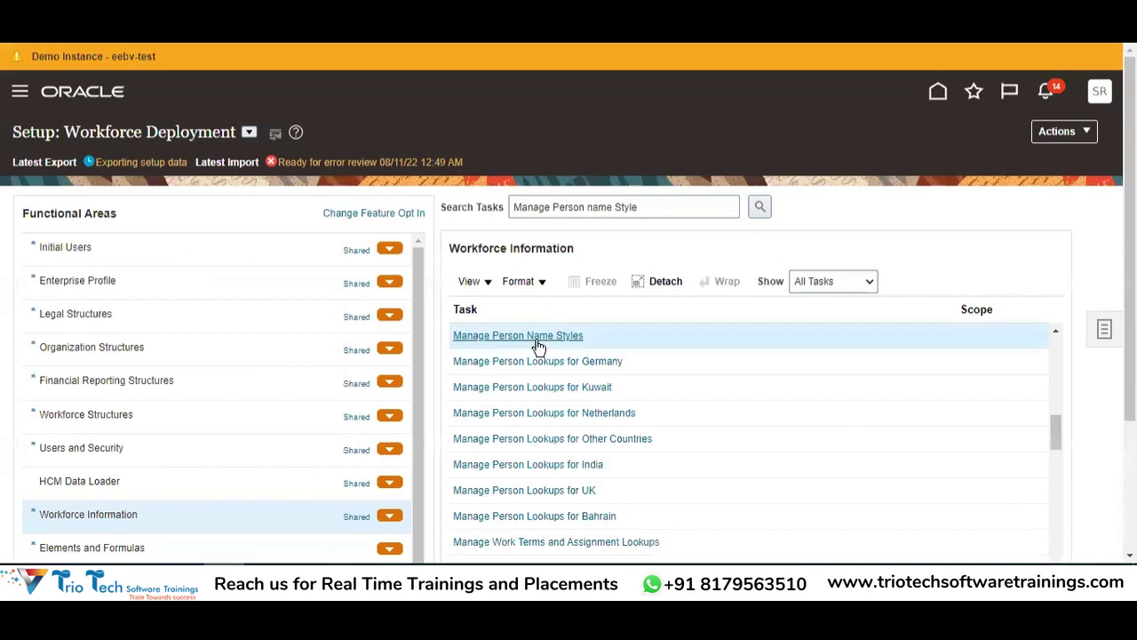
Reopen Manage Person Name Styles, filter for India, disable its Local Name Required setting, then save and close.
left_click(534, 337)
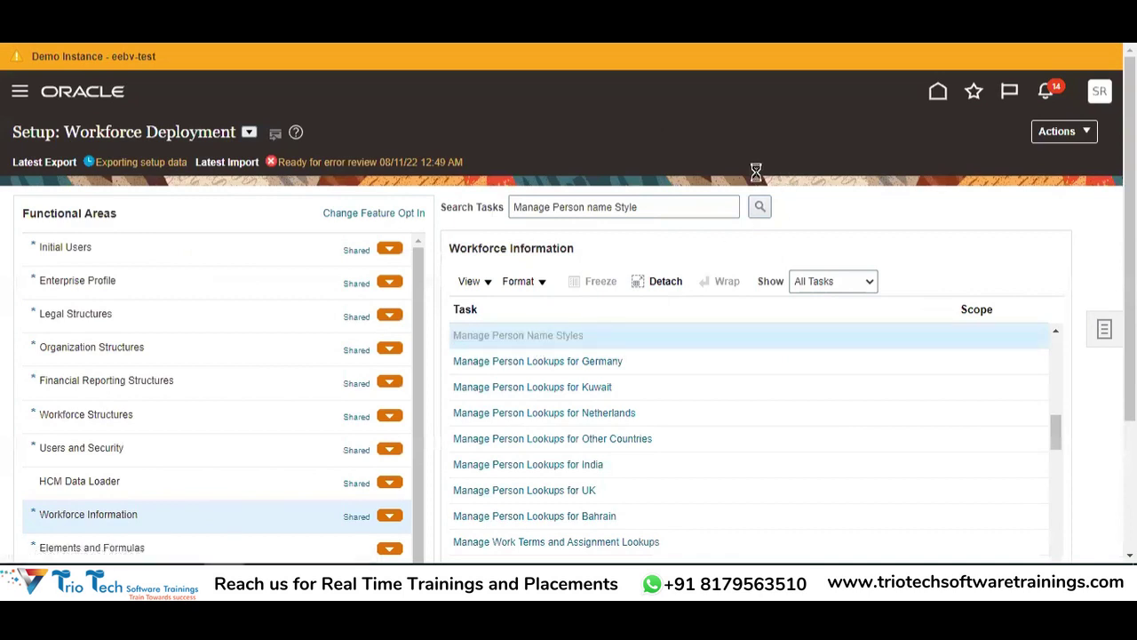
left_click(254, 260)
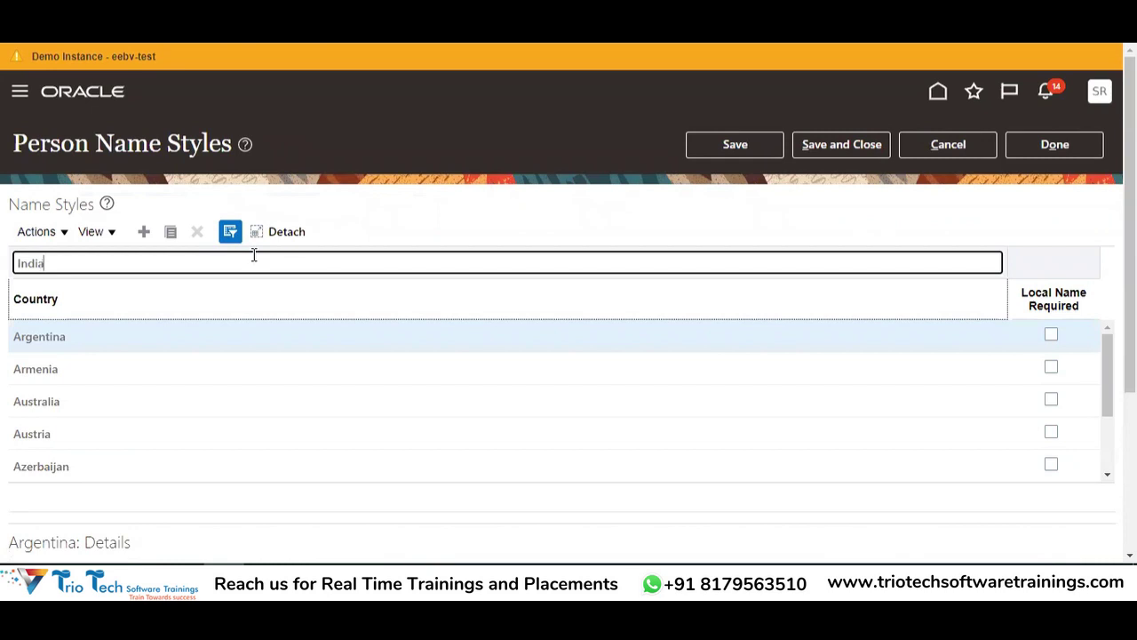
key("Return")
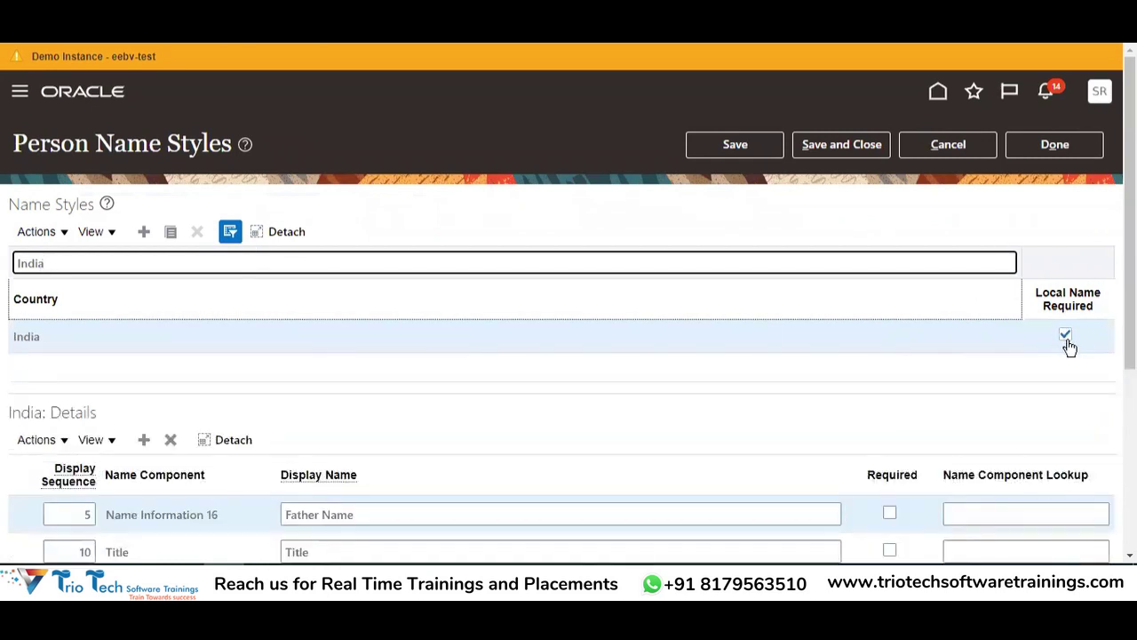
left_click(1067, 337)
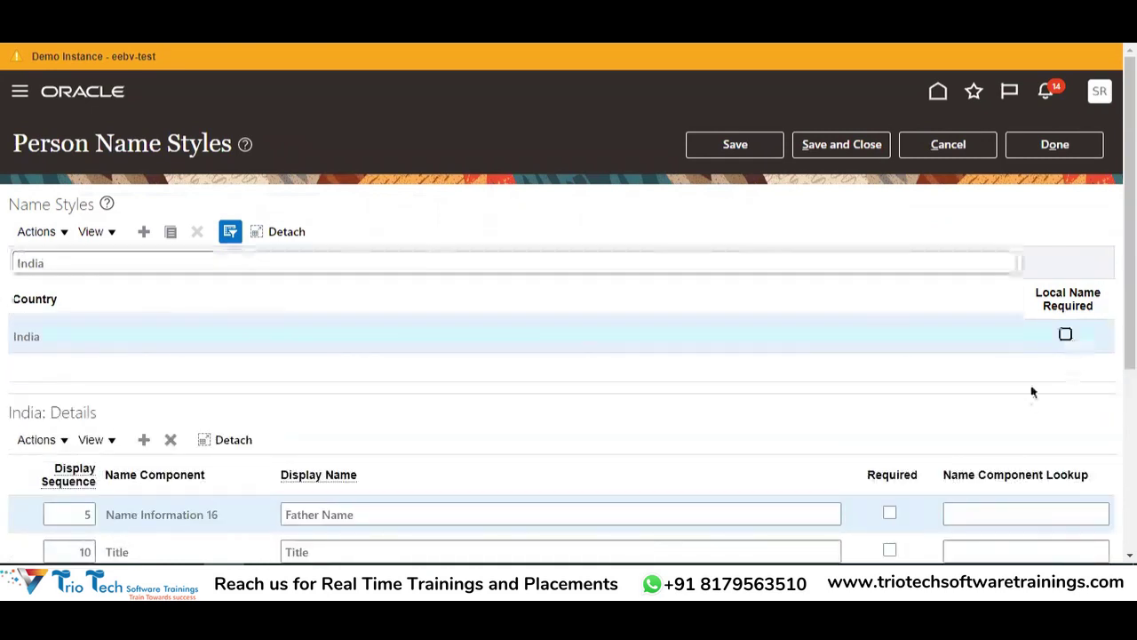
left_click(858, 147)
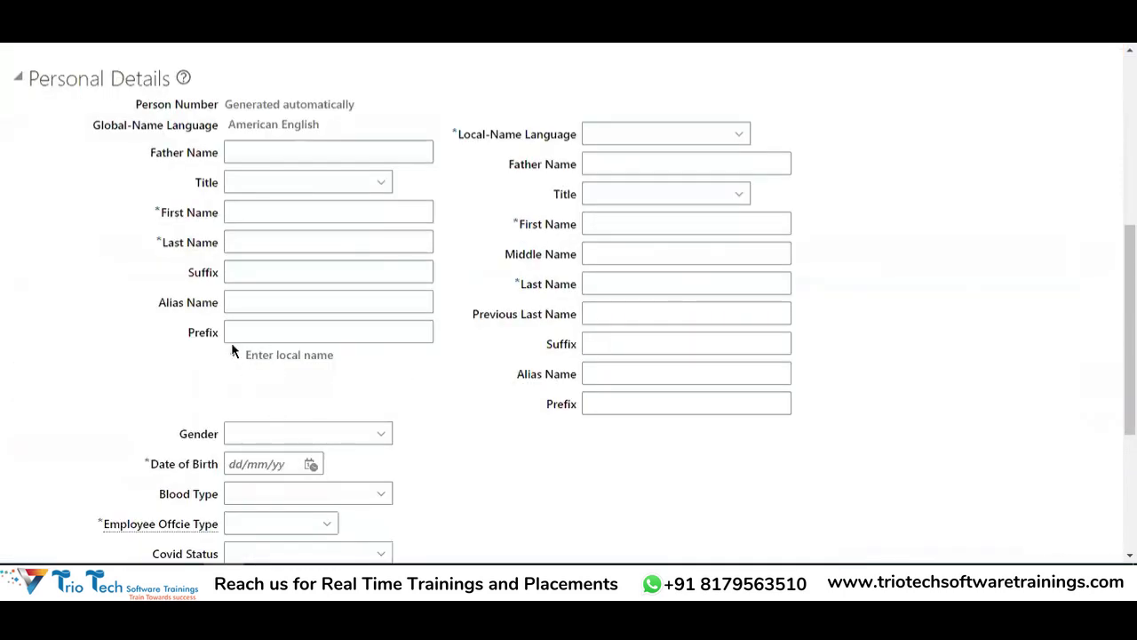
Discard the open hire, start Hire an Employee again for the Indian legal employer, and check the Enter local name option.
scroll(864, 251, "up", 5)
left_click(1038, 215)
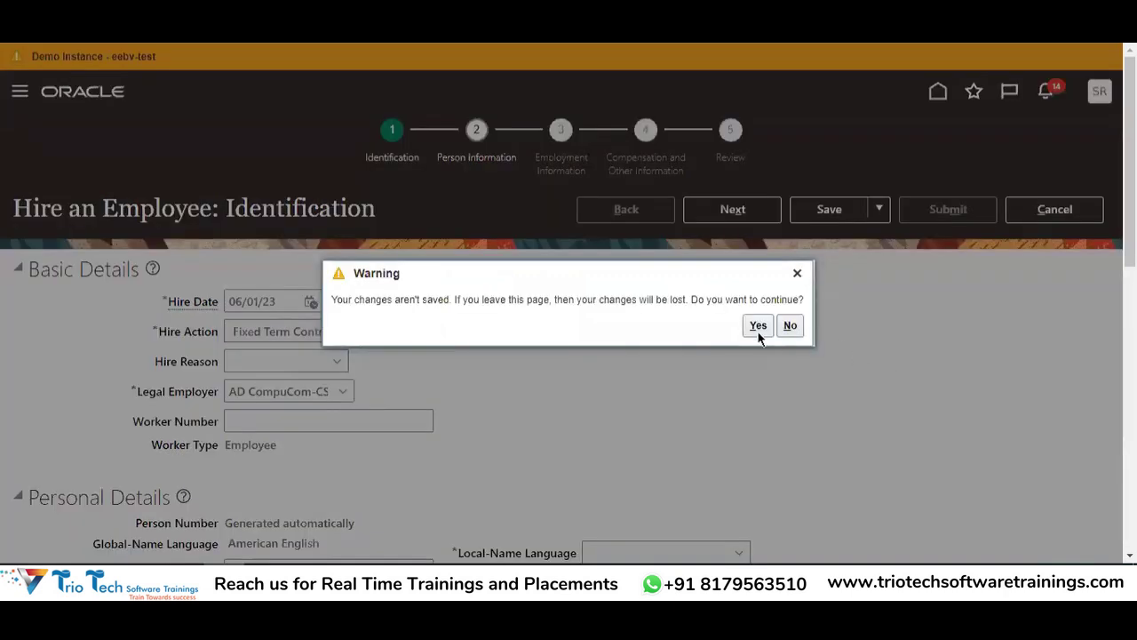
left_click(758, 325)
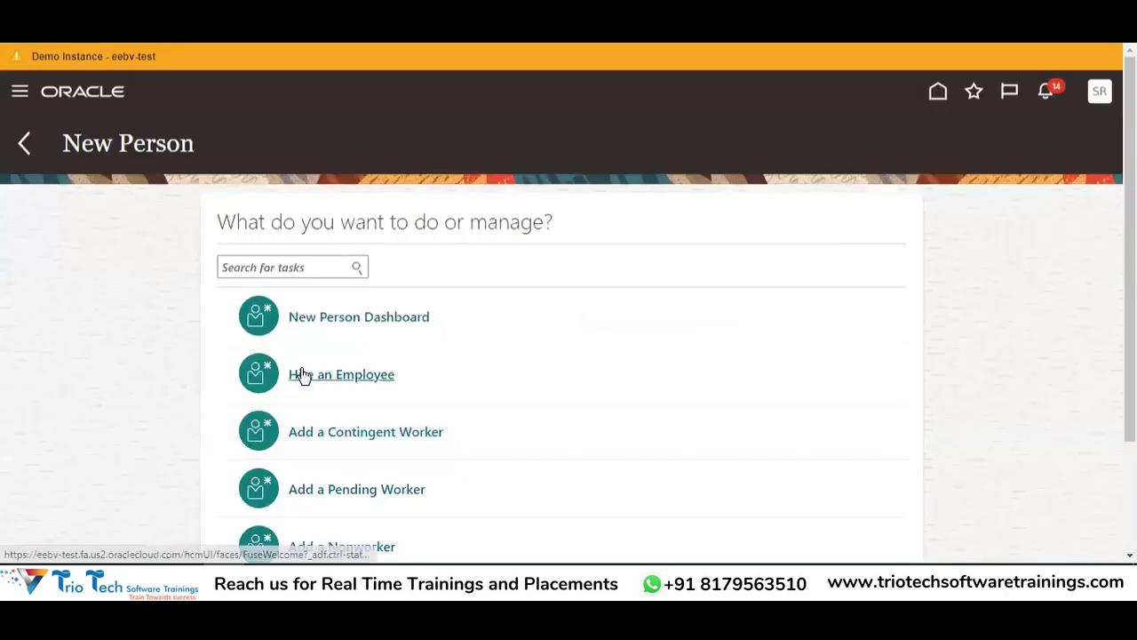
left_click(307, 374)
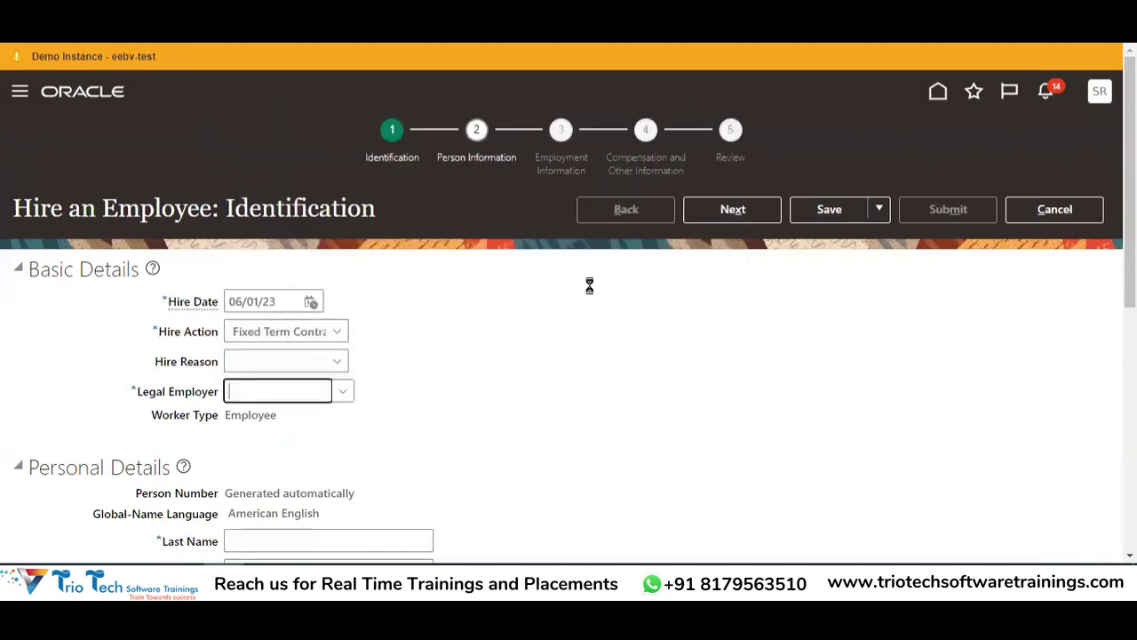
scroll(292, 315, "down", 5)
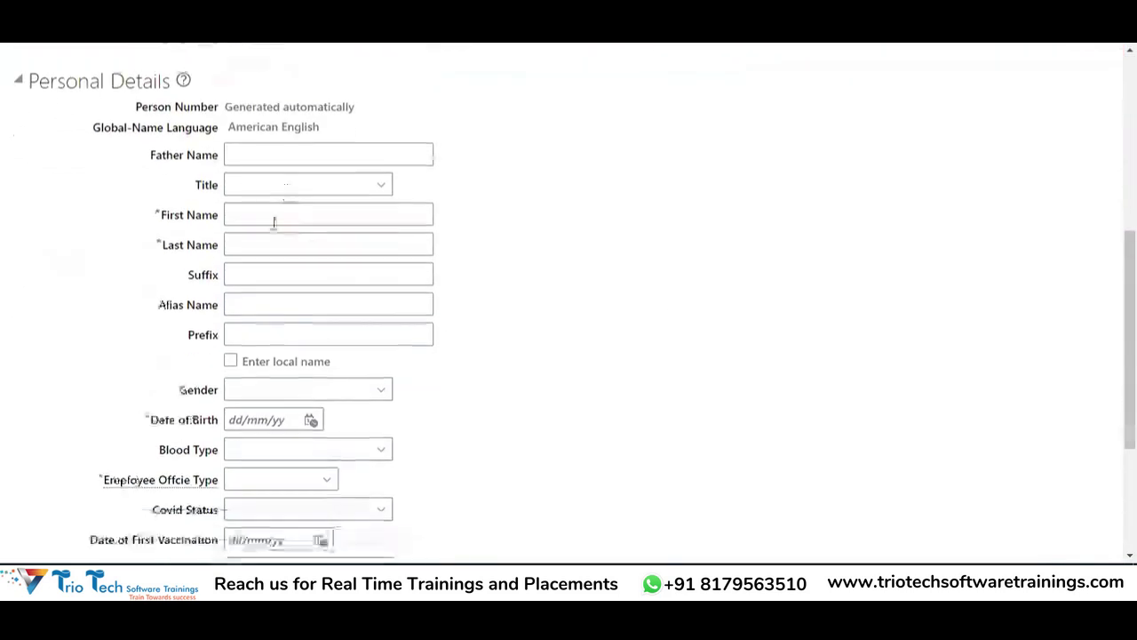
Examine the Personal Details name fields from Father Name to Prefix and the Enter local name option for the Indian legal employer.
left_click(230, 362)
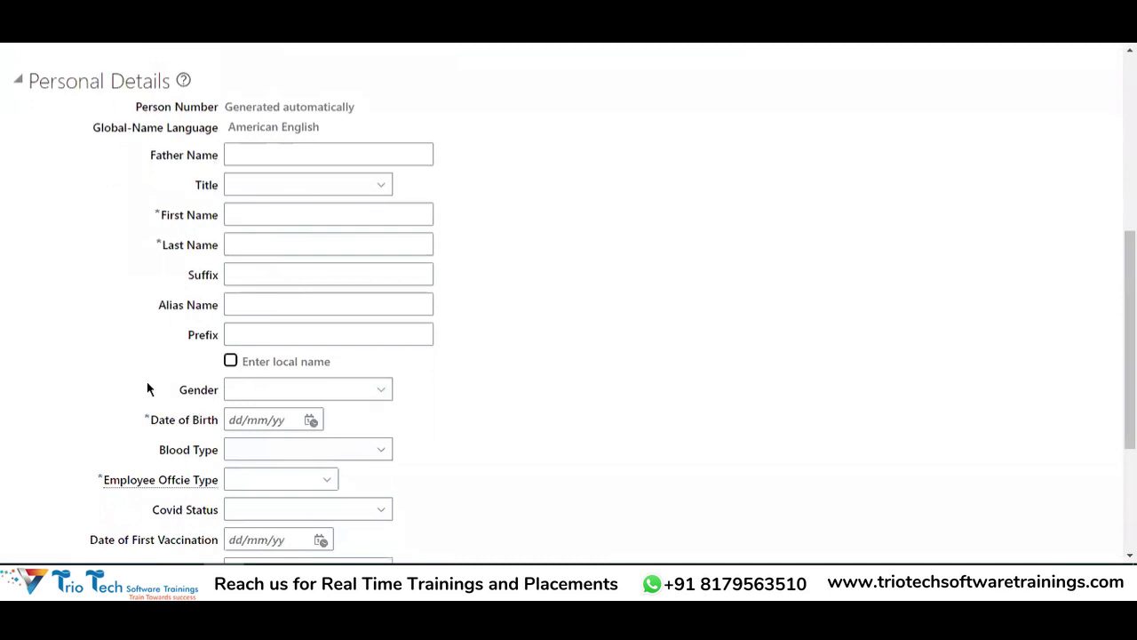
left_click_drag(56, 85, 135, 85)
scroll(401, 287, "up", 5)
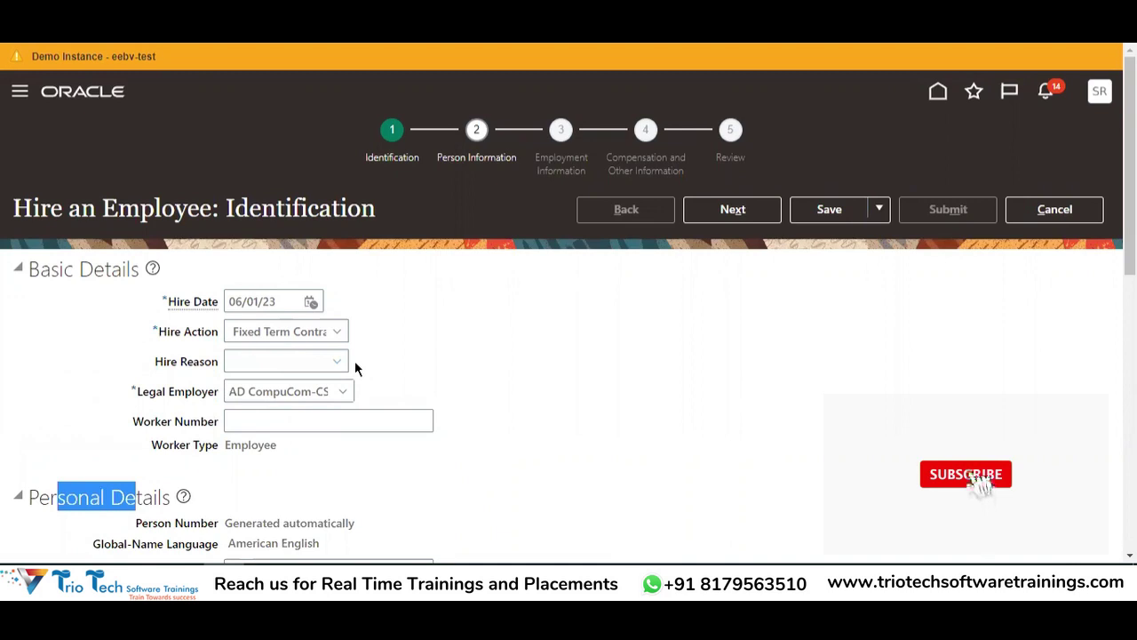
scroll(382, 302, "down", 4)
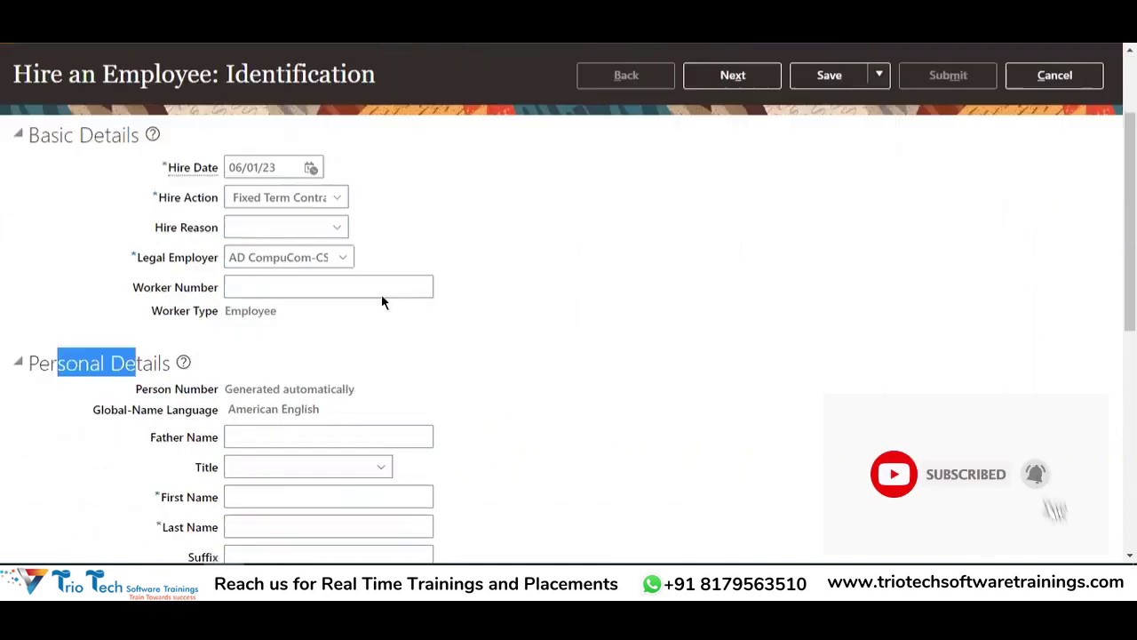
left_click(156, 238)
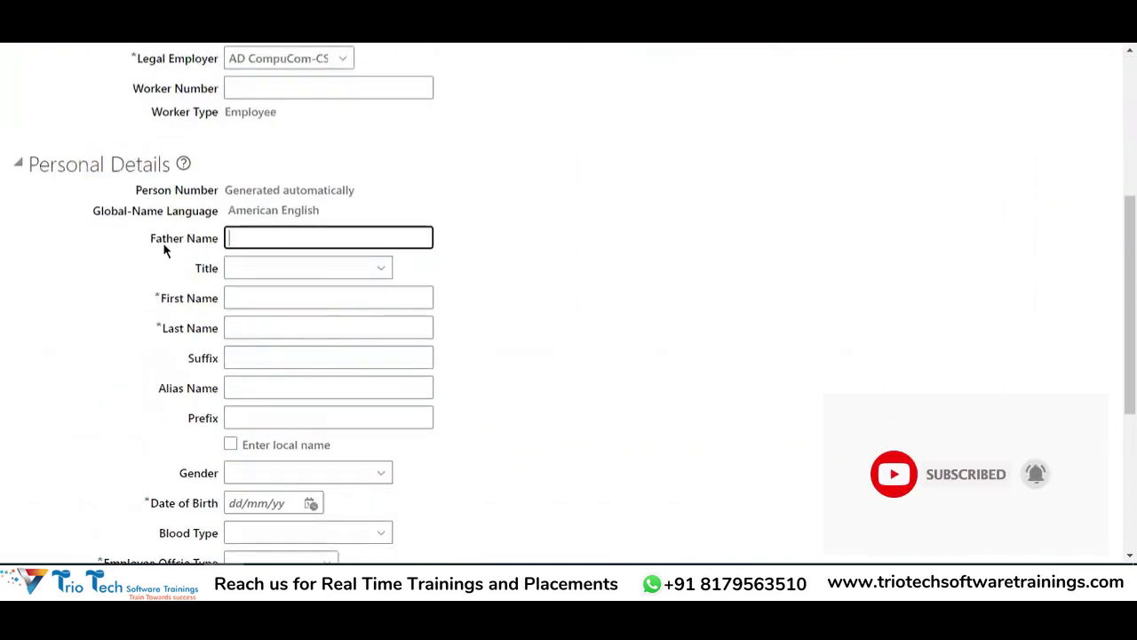
left_click_drag(151, 239, 216, 400)
scroll(666, 281, "up", 4)
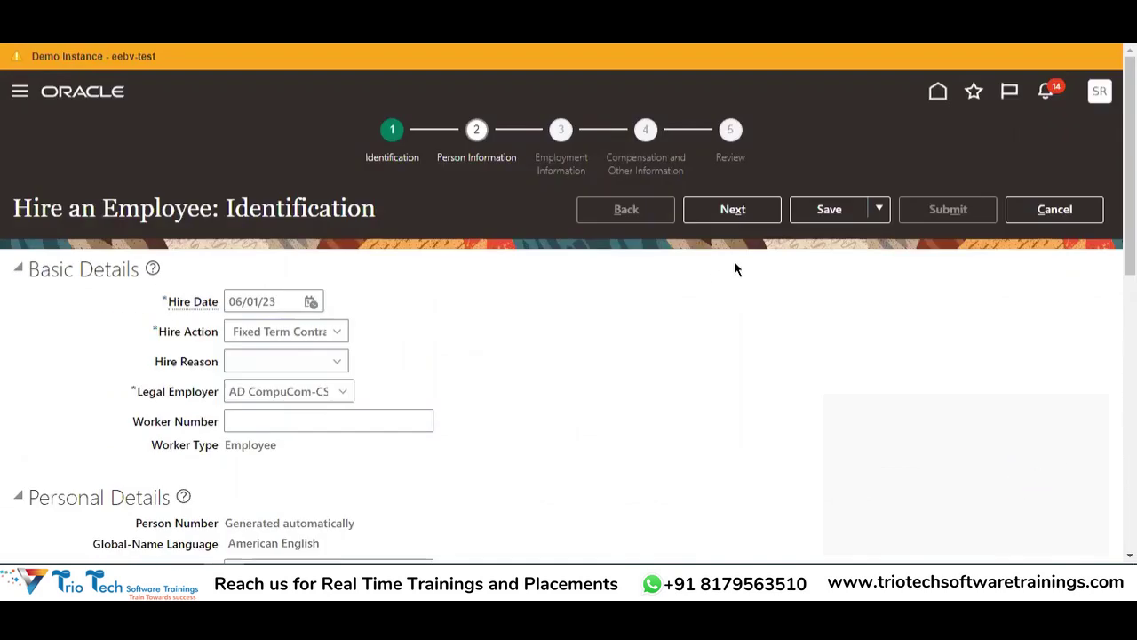
Cancel the open hire and switch to the Global HR sheet in the Excel workbook.
left_click(1046, 212)
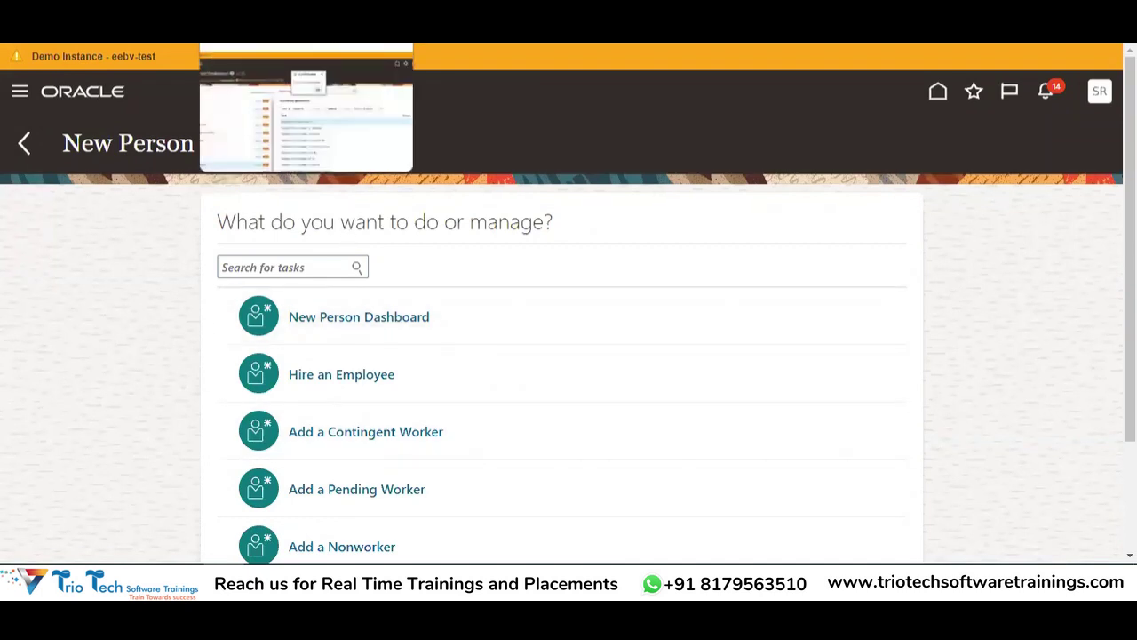
key("alt+Tab")
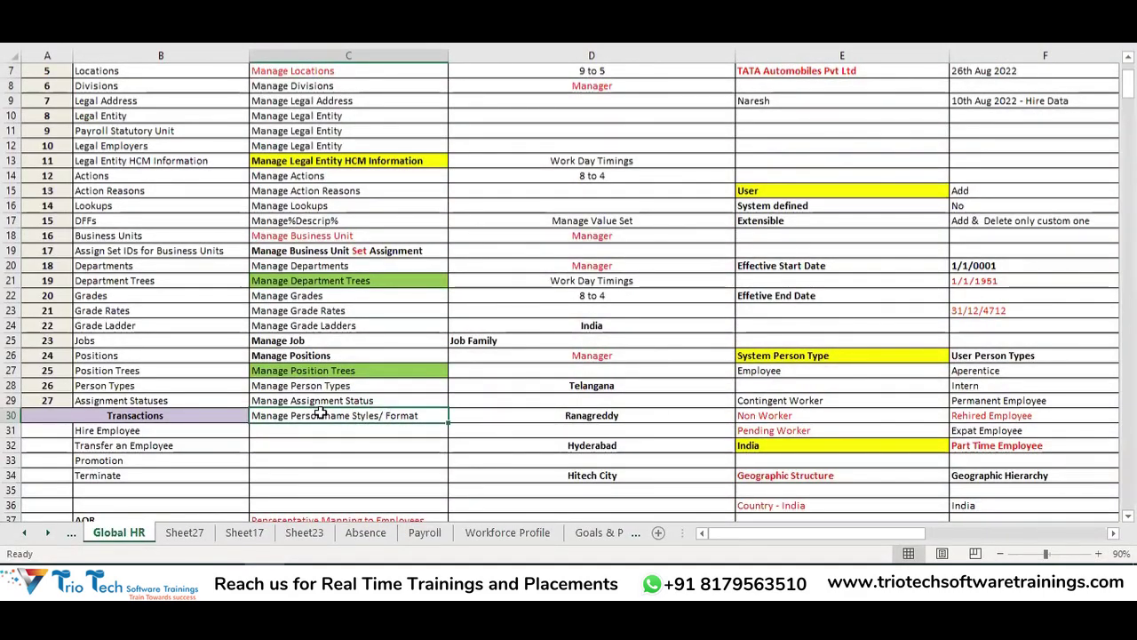